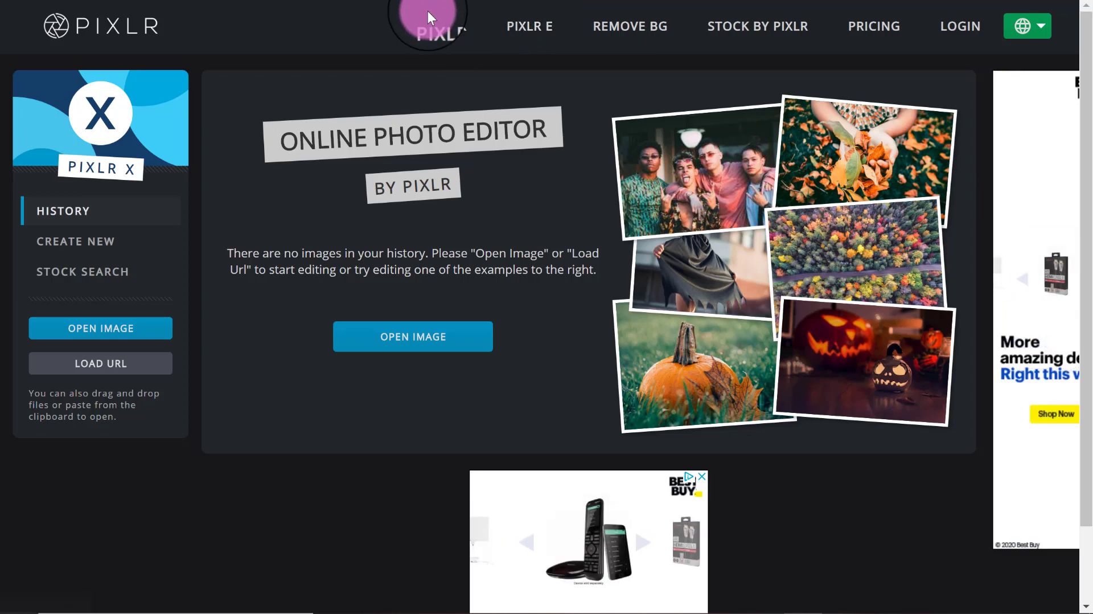
- Open the puppy photo from the Downloads folder in Pixlr X, pre-resized to Full HD at 1536 x 1920 px
{"action": "left_click", "coordinate": [436, 35]}
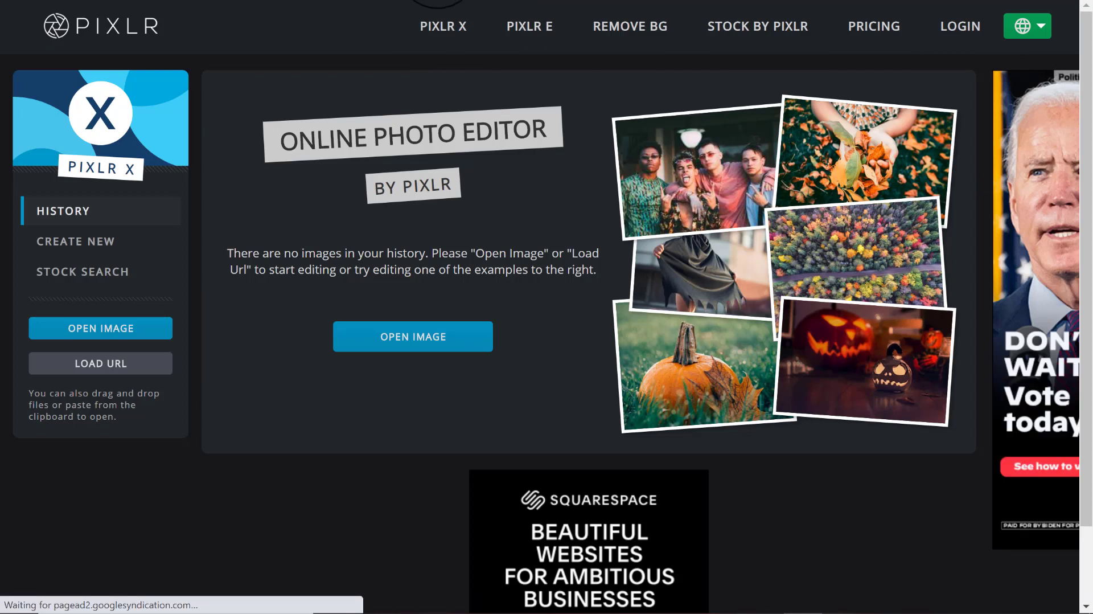
{"action": "left_click", "coordinate": [152, 335]}
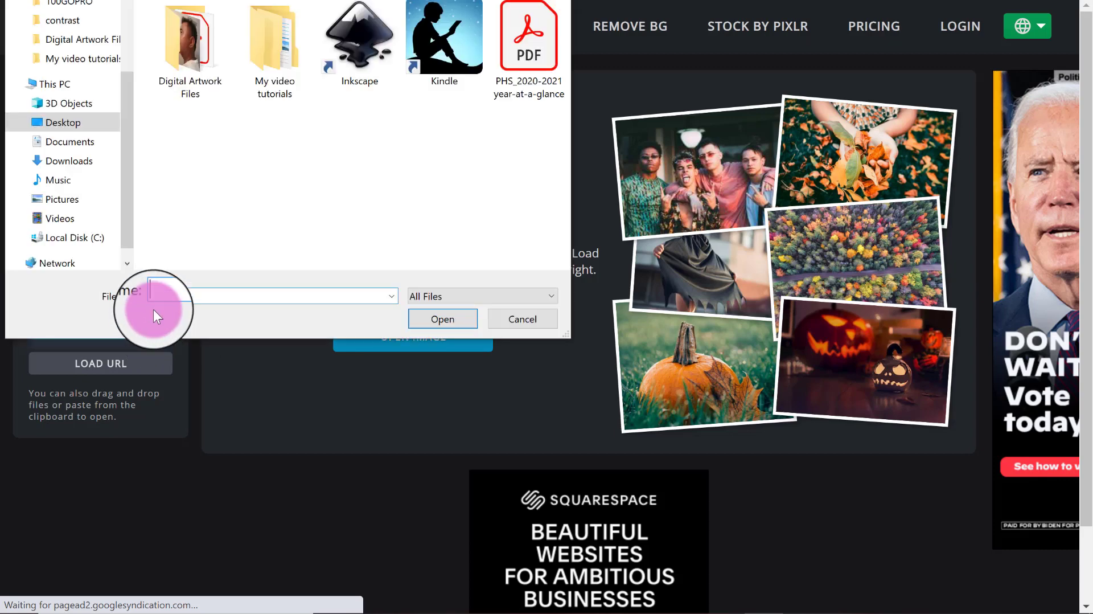
{"action": "left_click", "coordinate": [96, 162]}
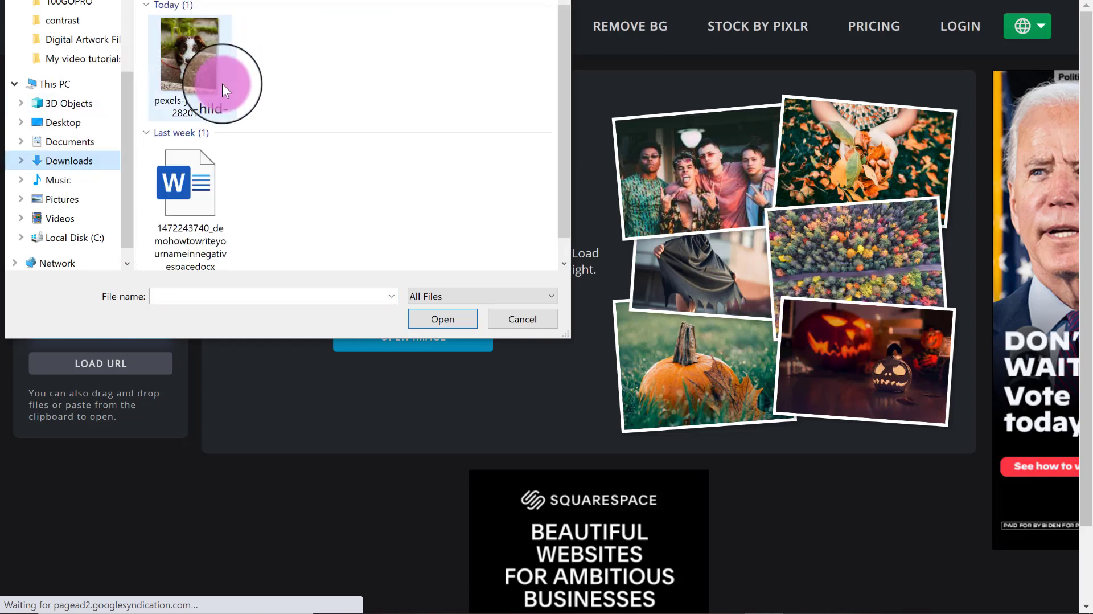
{"action": "left_click", "coordinate": [192, 53]}
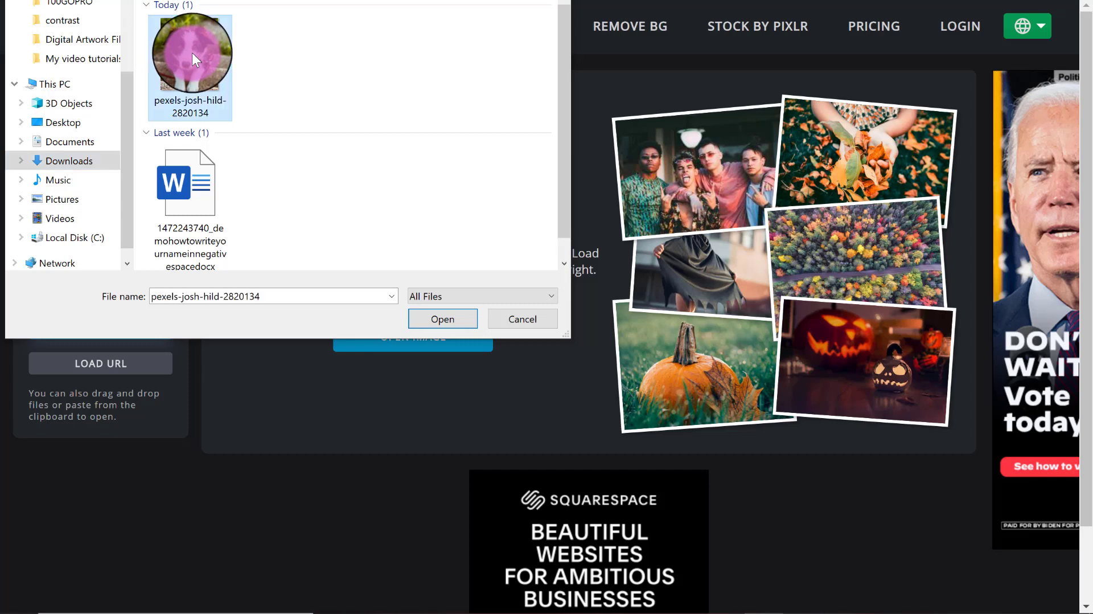
{"action": "left_click", "coordinate": [419, 320]}
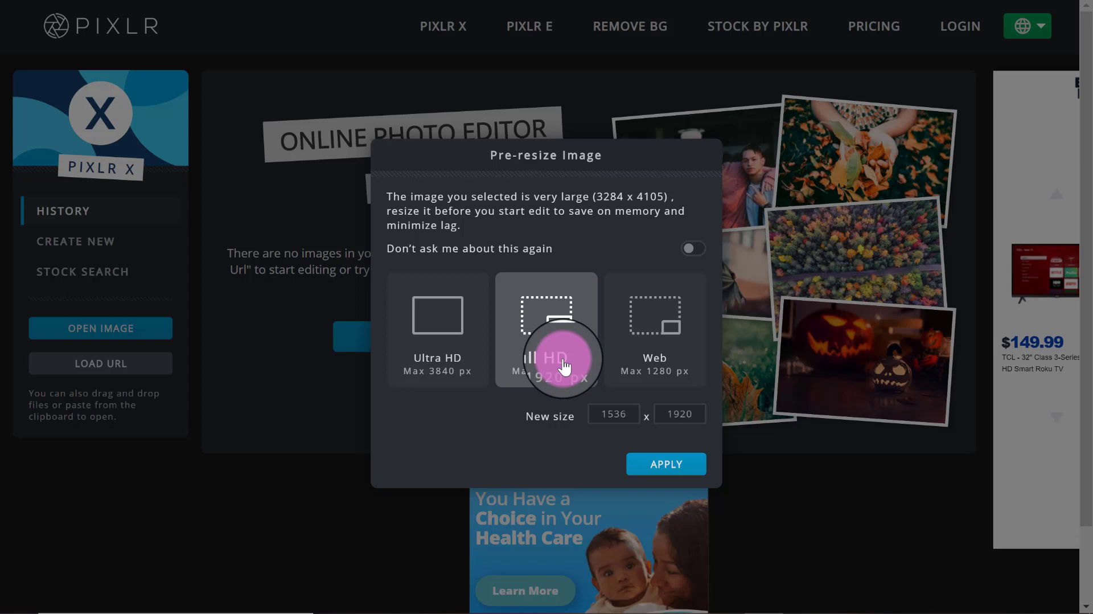
{"action": "left_click", "coordinate": [663, 465]}
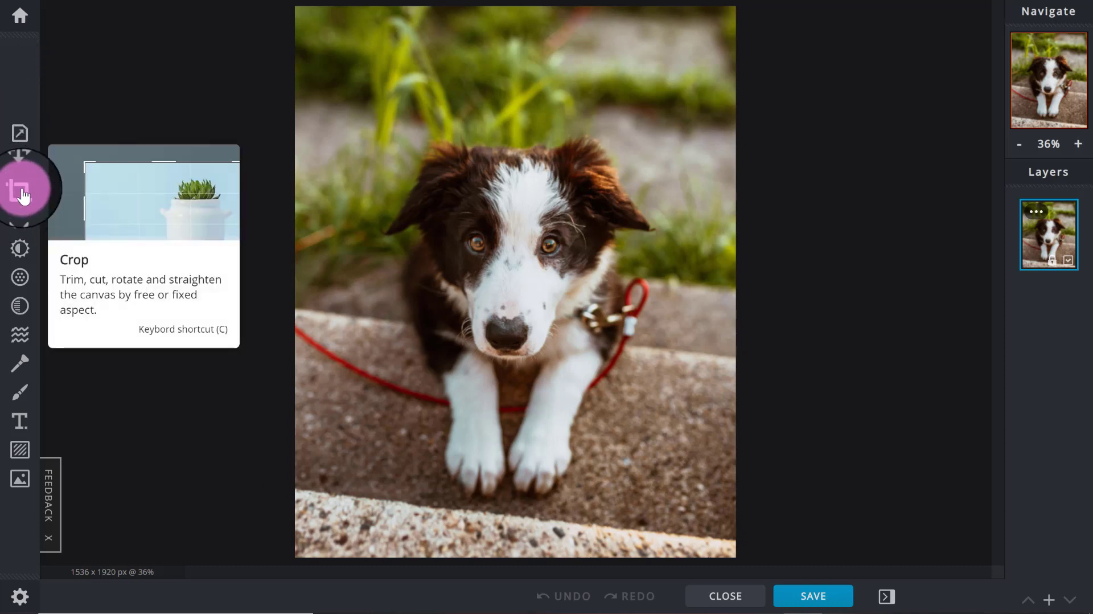
- Start a crop and tighten its frame around the puppy to about 1079 x 1402 px
{"action": "left_click", "coordinate": [97, 166]}
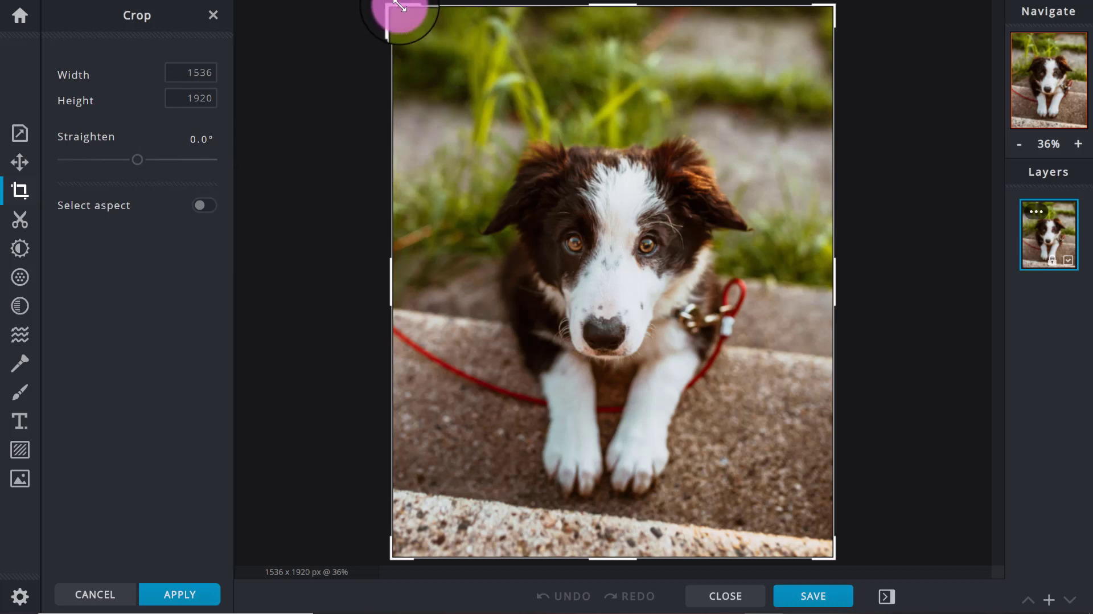
{"action": "left_click_drag", "start_coordinate": [396, 8], "coordinate": [470, 114]}
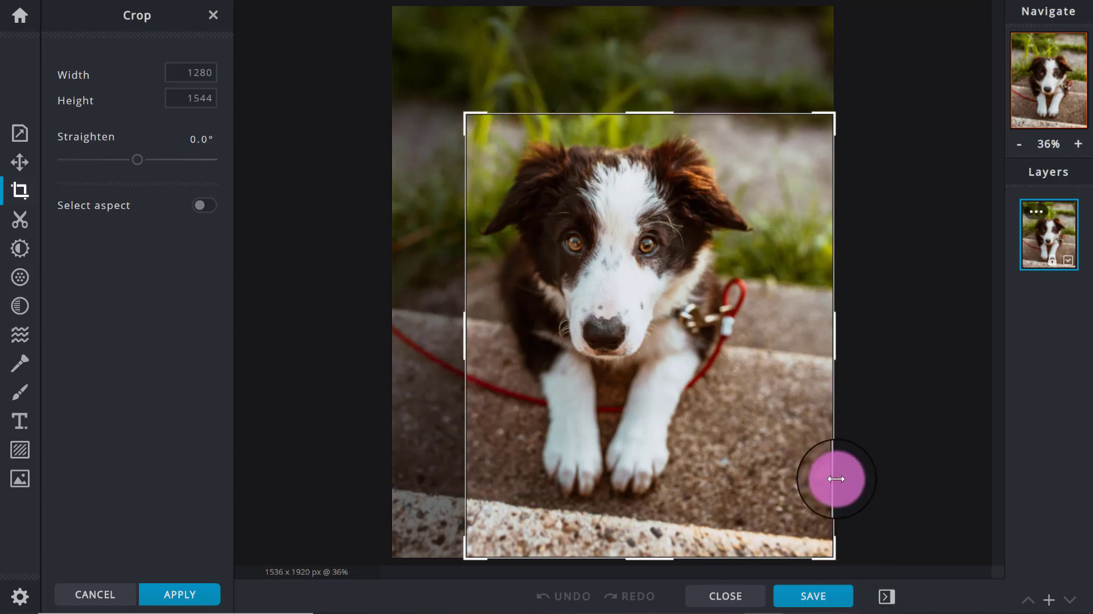
{"action": "left_click_drag", "start_coordinate": [817, 556], "coordinate": [762, 517]}
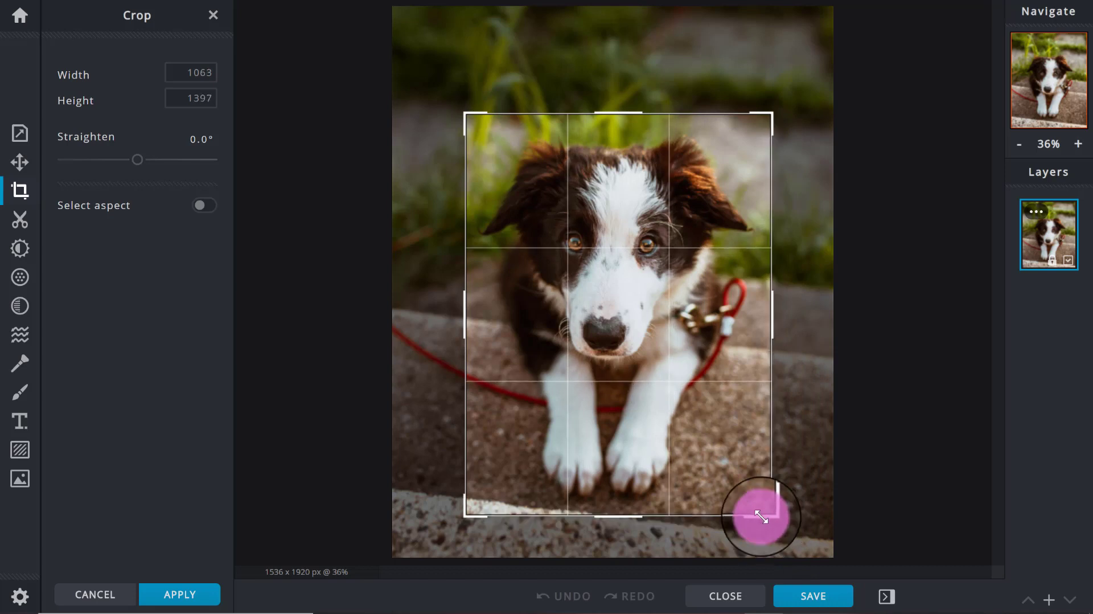
{"action": "left_click_drag", "start_coordinate": [469, 116], "coordinate": [462, 116]}
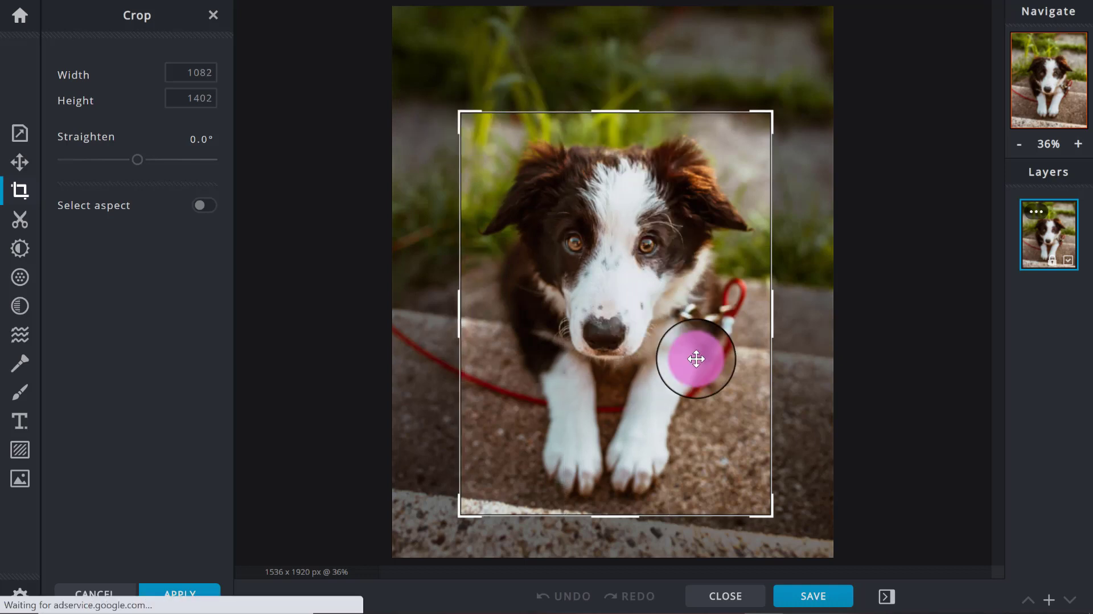
{"action": "left_click_drag", "start_coordinate": [462, 114], "coordinate": [464, 119]}
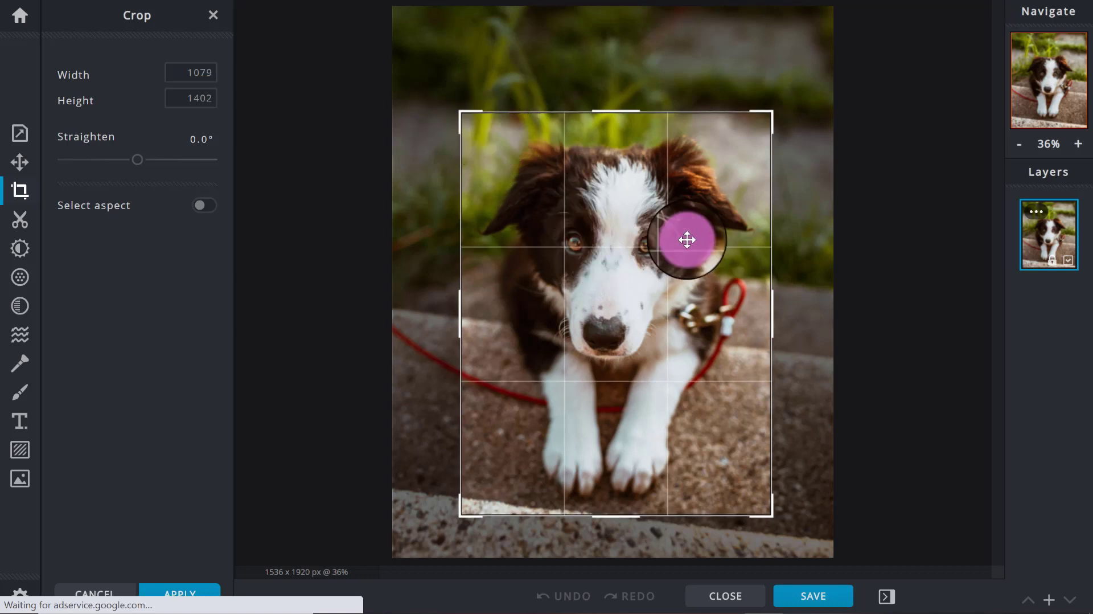
- Reposition the crop frame so the puppy sits centred inside it
{"action": "mouse_move", "coordinate": [678, 240]}
{"action": "left_mouse_down"}
{"action": "mouse_move", "coordinate": [693, 238]}
{"action": "mouse_move", "coordinate": [668, 241]}
{"action": "mouse_move", "coordinate": [678, 243]}
{"action": "left_mouse_up"}
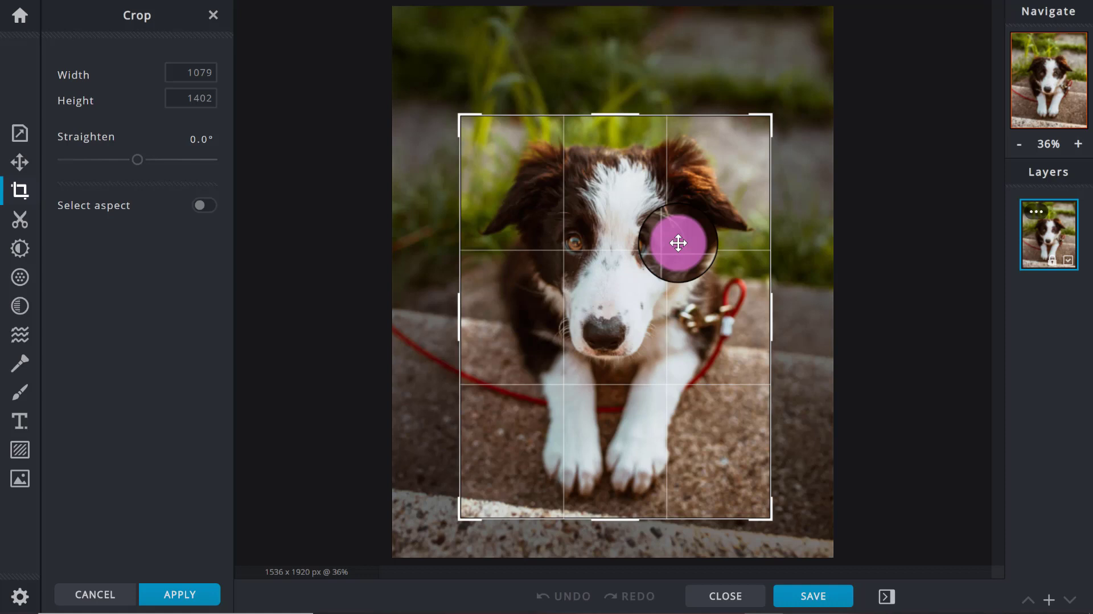
{"action": "mouse_move", "coordinate": [678, 244]}
{"action": "left_mouse_down"}
{"action": "mouse_move", "coordinate": [683, 222]}
{"action": "mouse_move", "coordinate": [677, 247]}
{"action": "left_mouse_up"}
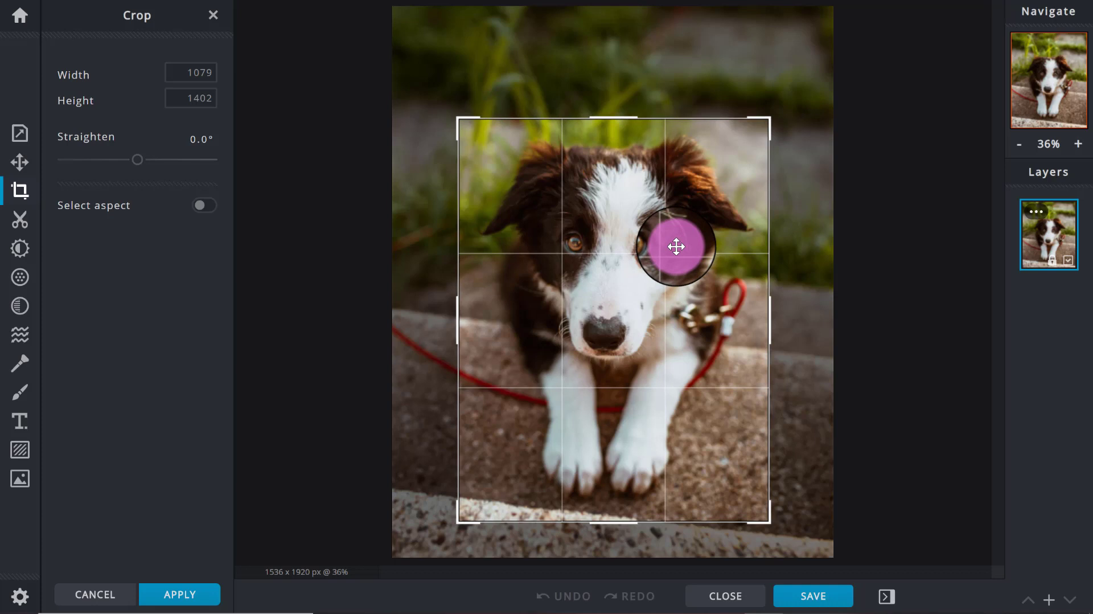
{"action": "left_click_drag", "start_coordinate": [680, 239], "coordinate": [685, 238]}
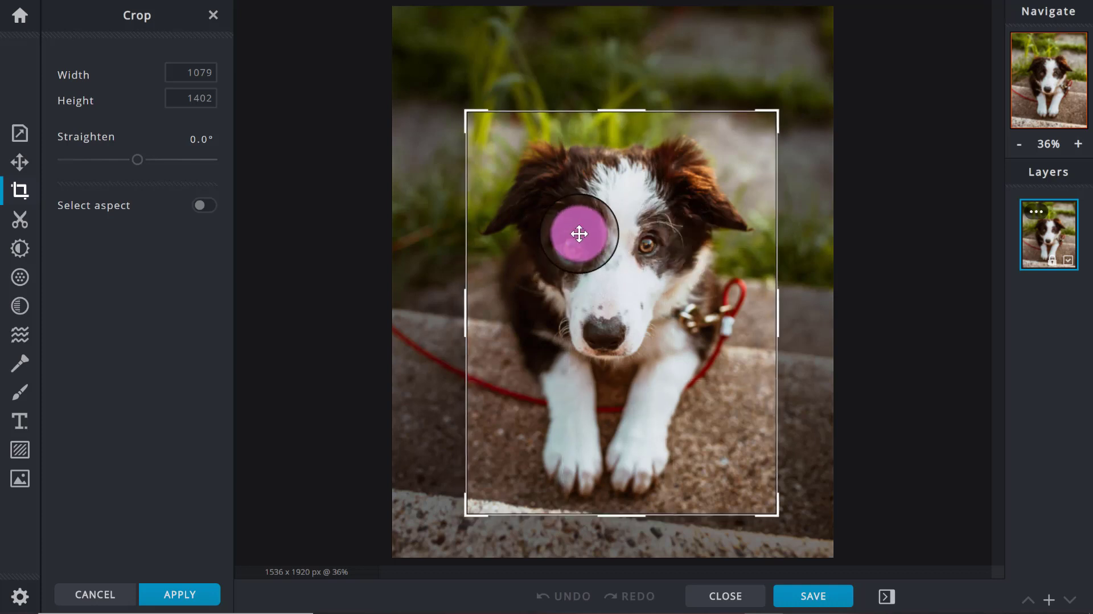
{"action": "mouse_move", "coordinate": [578, 270]}
{"action": "left_mouse_down"}
{"action": "mouse_move", "coordinate": [574, 255]}
{"action": "mouse_move", "coordinate": [575, 276]}
{"action": "mouse_move", "coordinate": [586, 273]}
{"action": "mouse_move", "coordinate": [575, 272]}
{"action": "left_mouse_up"}
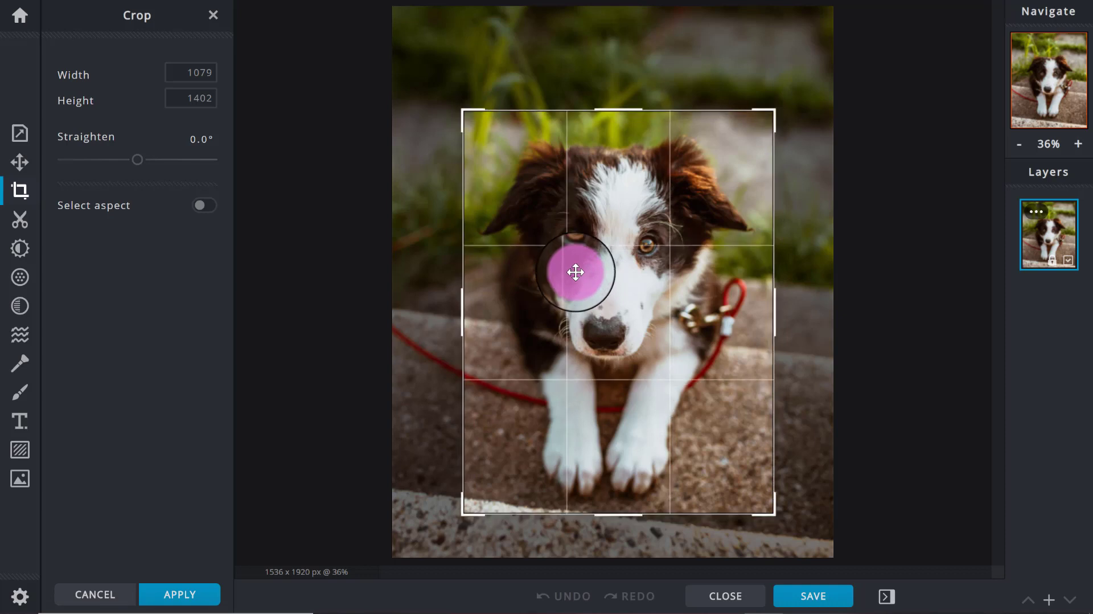
{"action": "left_click_drag", "start_coordinate": [576, 272], "coordinate": [576, 270]}
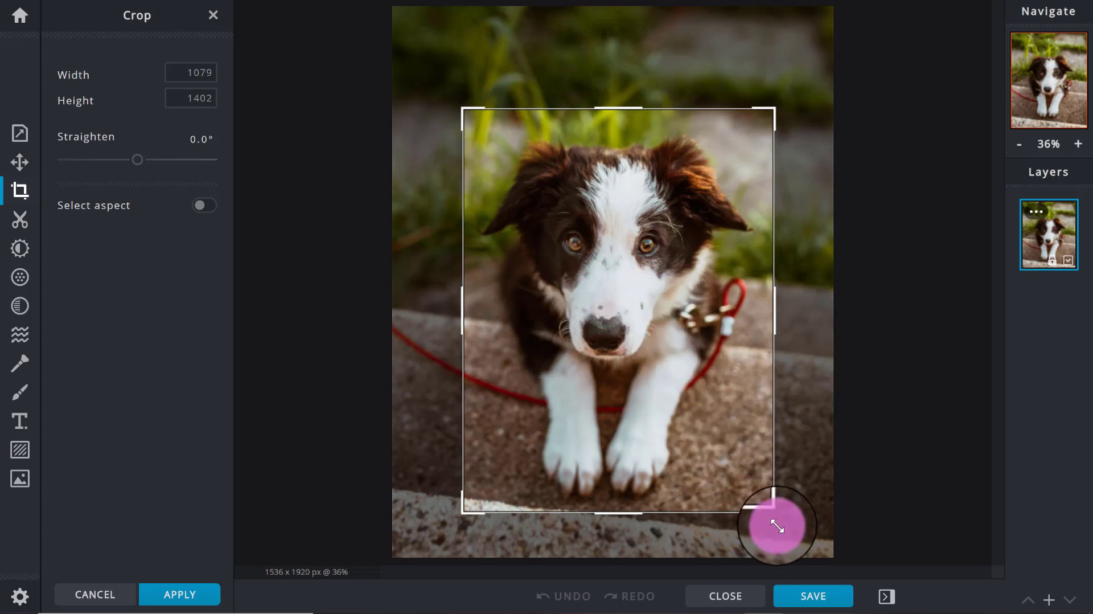
- Enlarge the crop frame to about 1126 x 1460 px, recentre it on the puppy and apply the crop
{"action": "left_click_drag", "start_coordinate": [776, 505], "coordinate": [787, 525]}
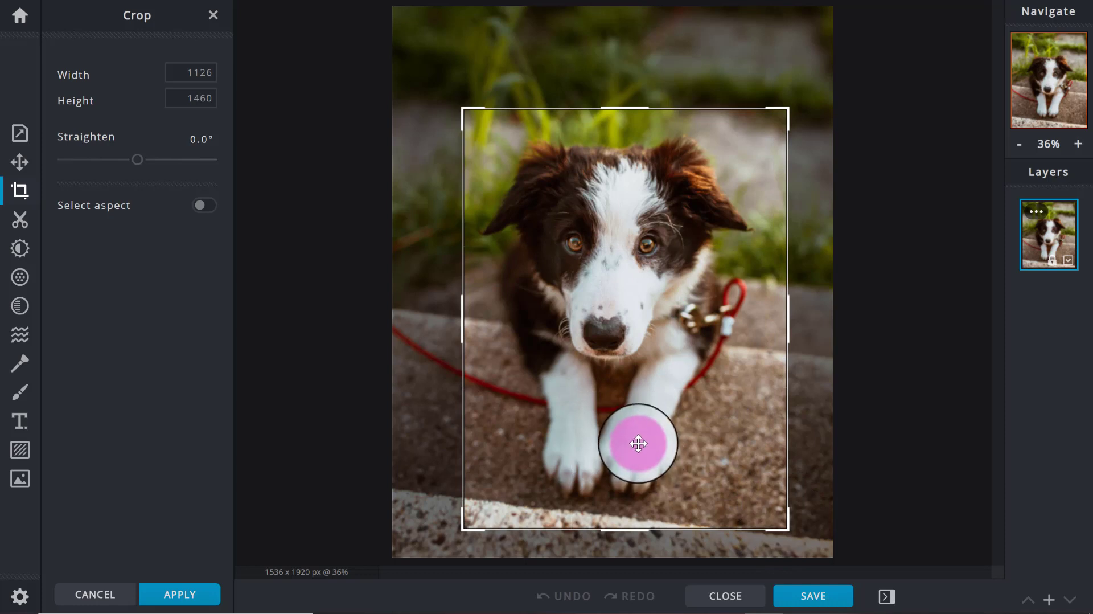
{"action": "left_click_drag", "start_coordinate": [640, 443], "coordinate": [639, 441]}
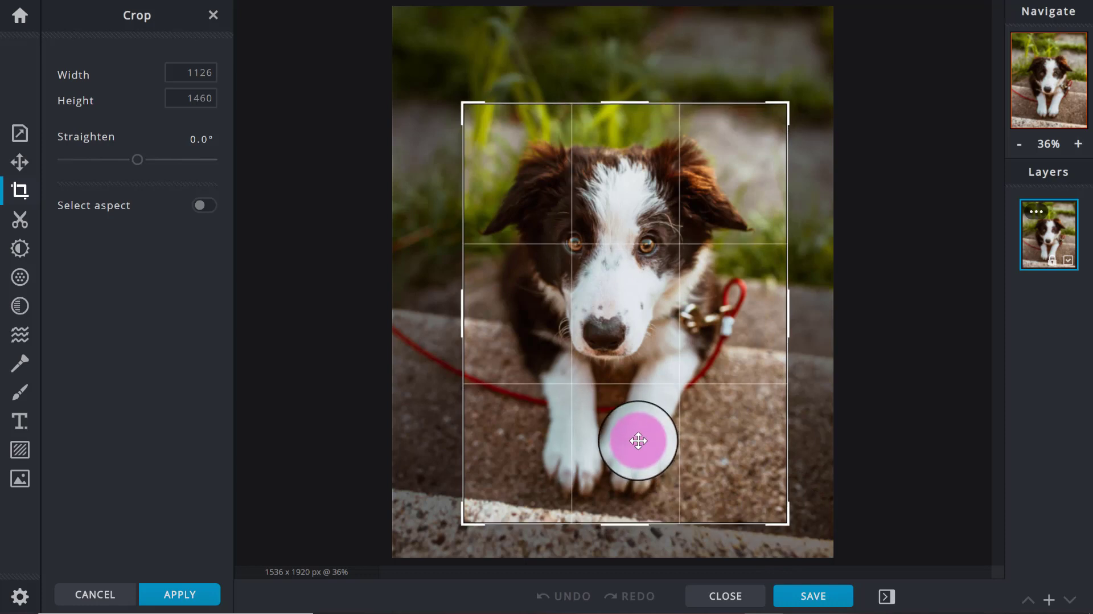
{"action": "mouse_move", "coordinate": [638, 440]}
{"action": "left_mouse_down"}
{"action": "mouse_move", "coordinate": [622, 439]}
{"action": "mouse_move", "coordinate": [634, 438]}
{"action": "left_mouse_up"}
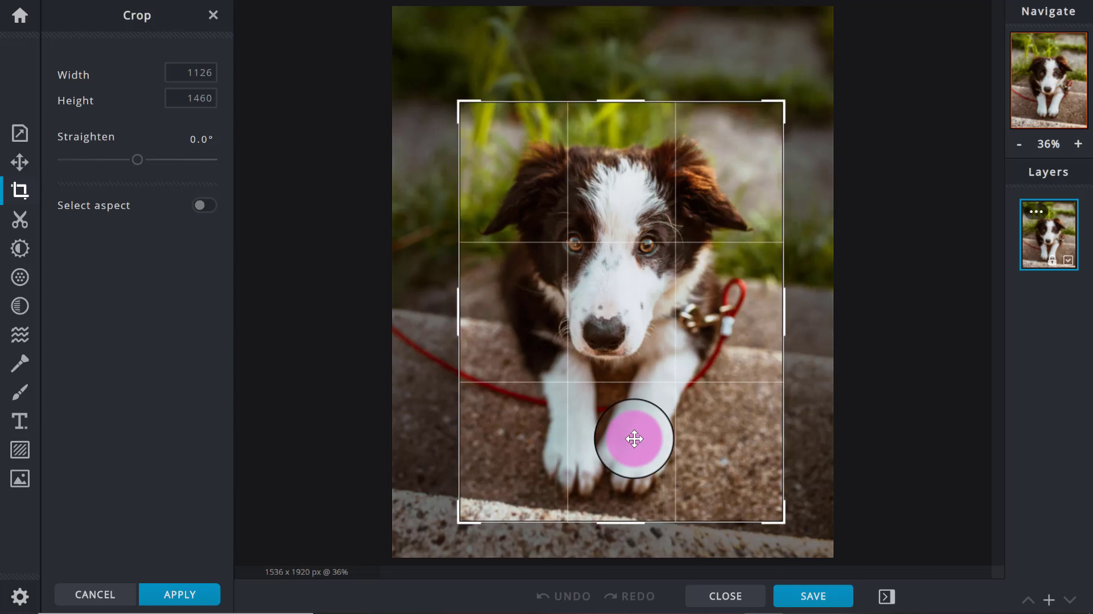
{"action": "mouse_move", "coordinate": [634, 438]}
{"action": "left_mouse_down"}
{"action": "mouse_move", "coordinate": [627, 431]}
{"action": "mouse_move", "coordinate": [629, 441]}
{"action": "left_mouse_up"}
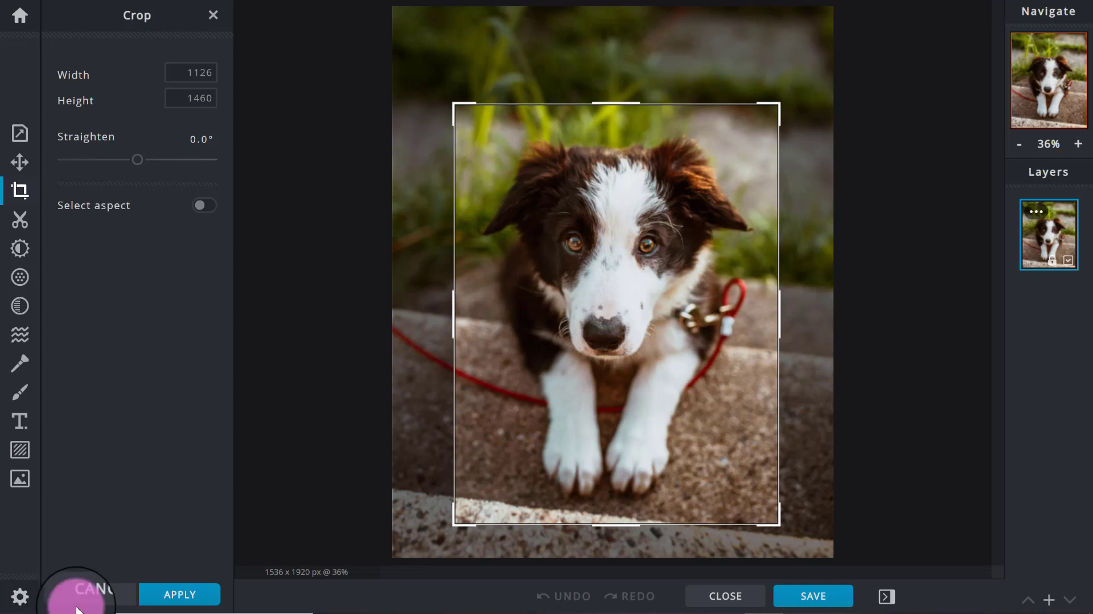
{"action": "left_click", "coordinate": [181, 594]}
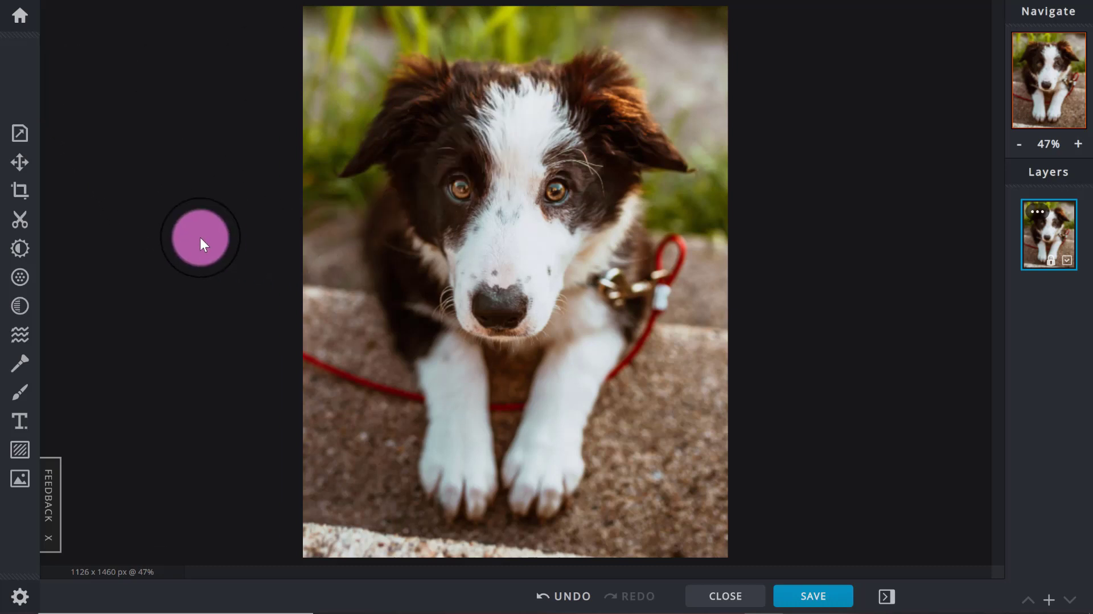
- Start the Cutout tool and dismiss the advertisement covering the photo
{"action": "left_click", "coordinate": [25, 230]}
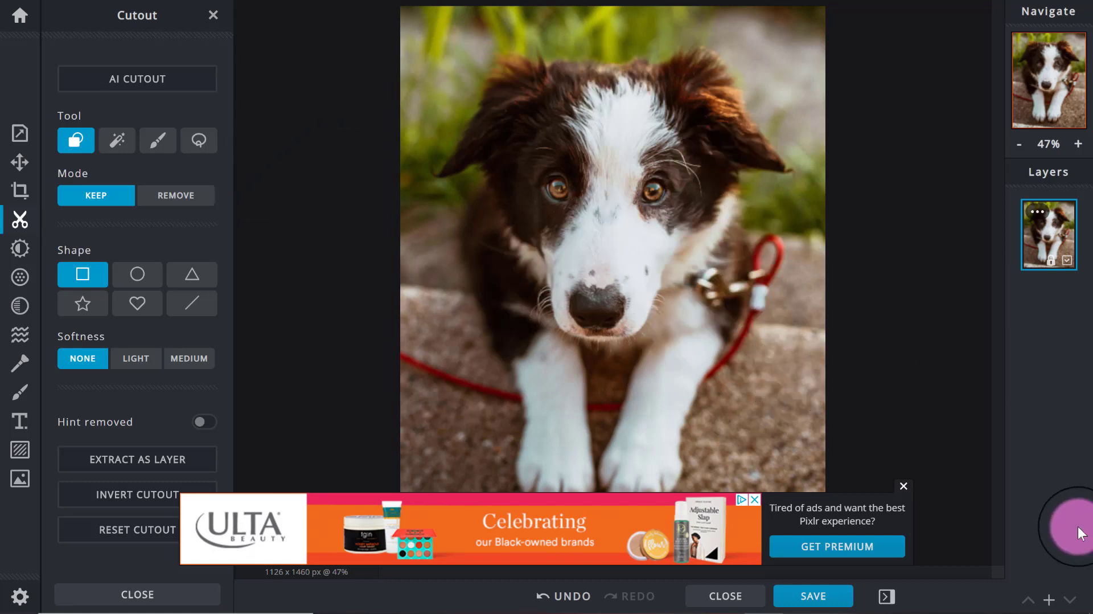
{"action": "left_click", "coordinate": [904, 487]}
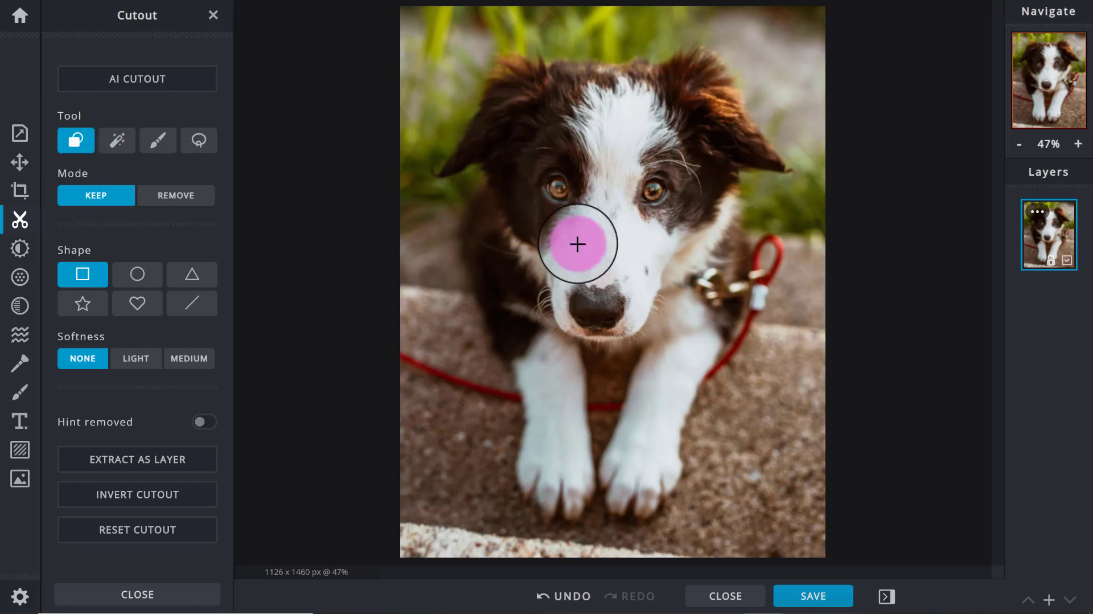
- Try a heart-shaped cutout around the puppy's face in Keep mode and undo it
{"action": "left_click", "coordinate": [140, 302]}
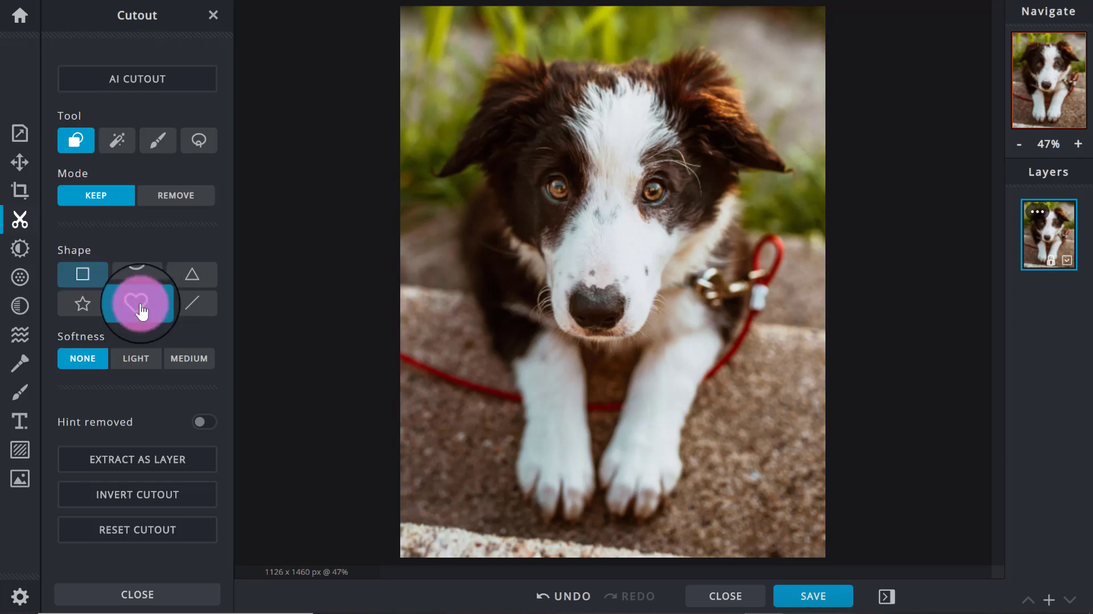
{"action": "left_click_drag", "start_coordinate": [659, 240], "coordinate": [483, 138]}
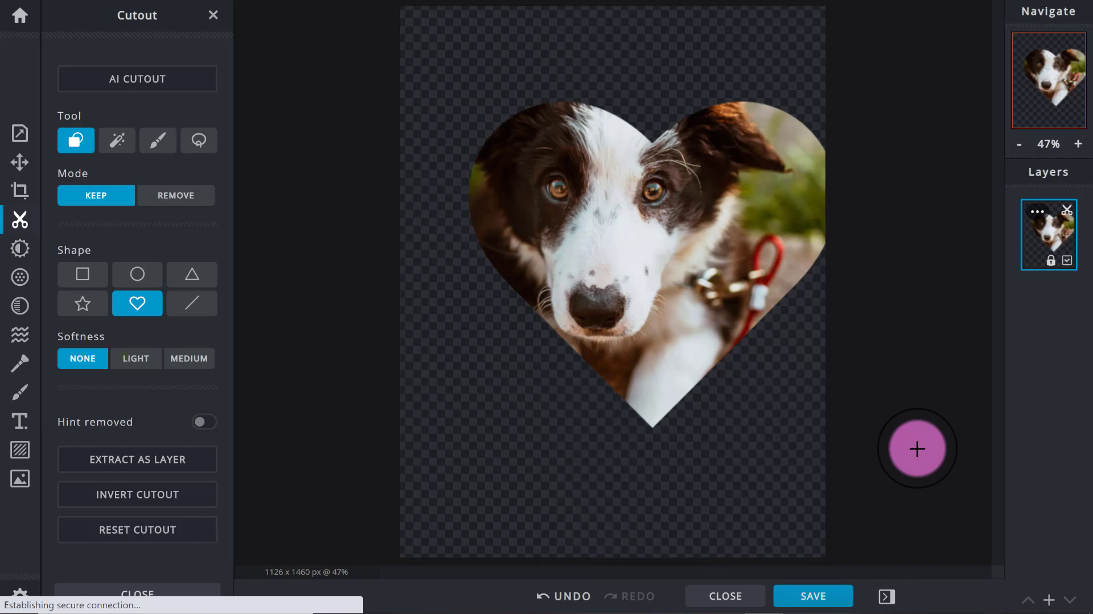
{"action": "left_click", "coordinate": [553, 597]}
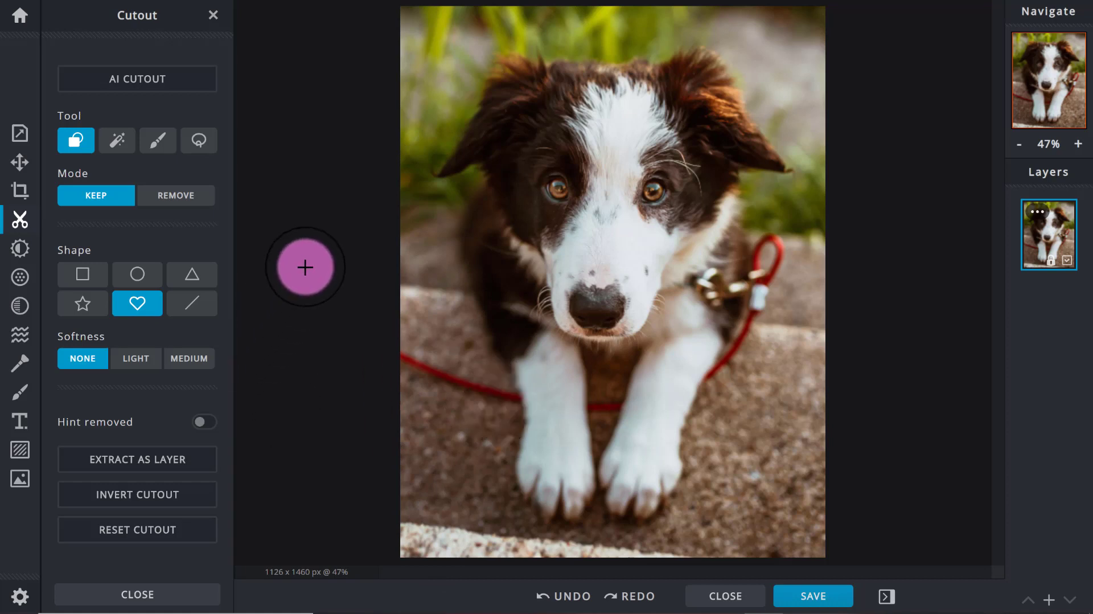
- Try removing a freehand lasso area across the top of the puppy's head and undo it
{"action": "left_click", "coordinate": [213, 151]}
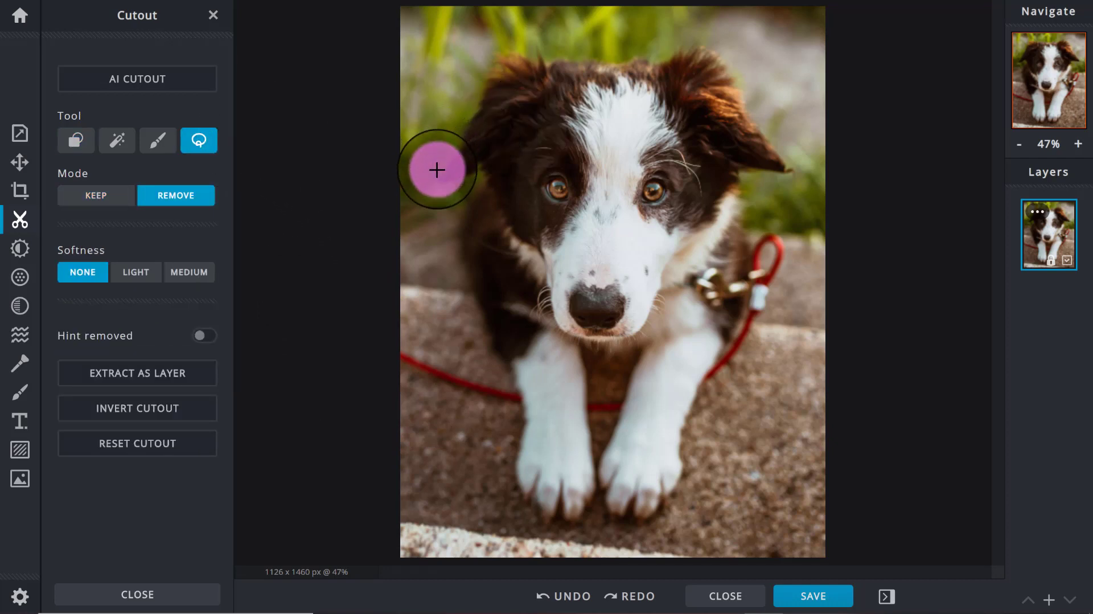
{"action": "mouse_move", "coordinate": [442, 165]}
{"action": "left_mouse_down"}
{"action": "mouse_move", "coordinate": [503, 58]}
{"action": "mouse_move", "coordinate": [689, 51]}
{"action": "mouse_move", "coordinate": [732, 77]}
{"action": "left_mouse_up"}
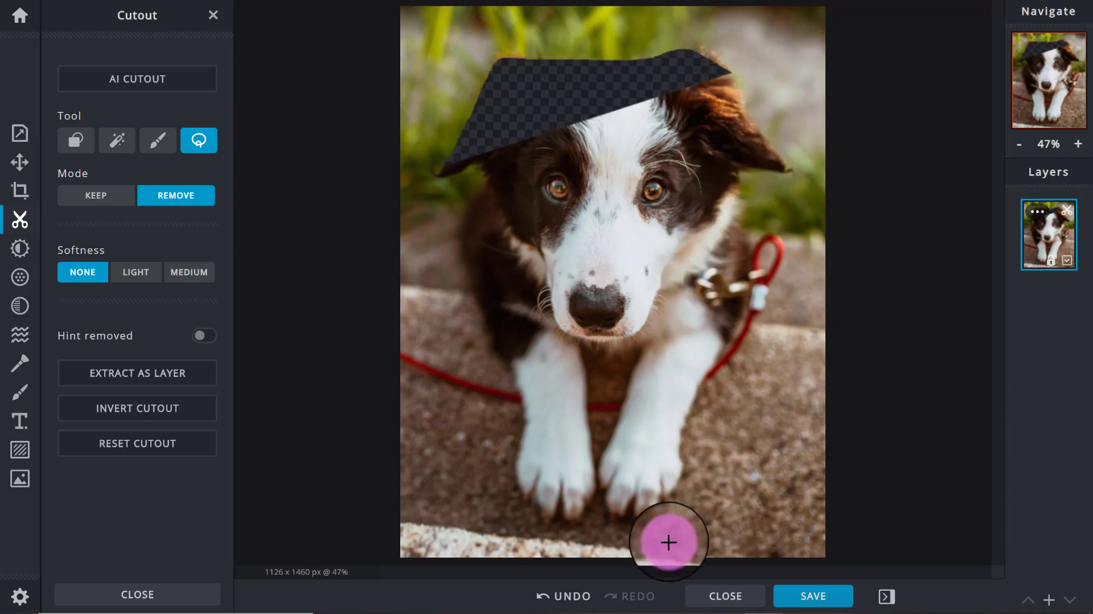
{"action": "left_click", "coordinate": [555, 597]}
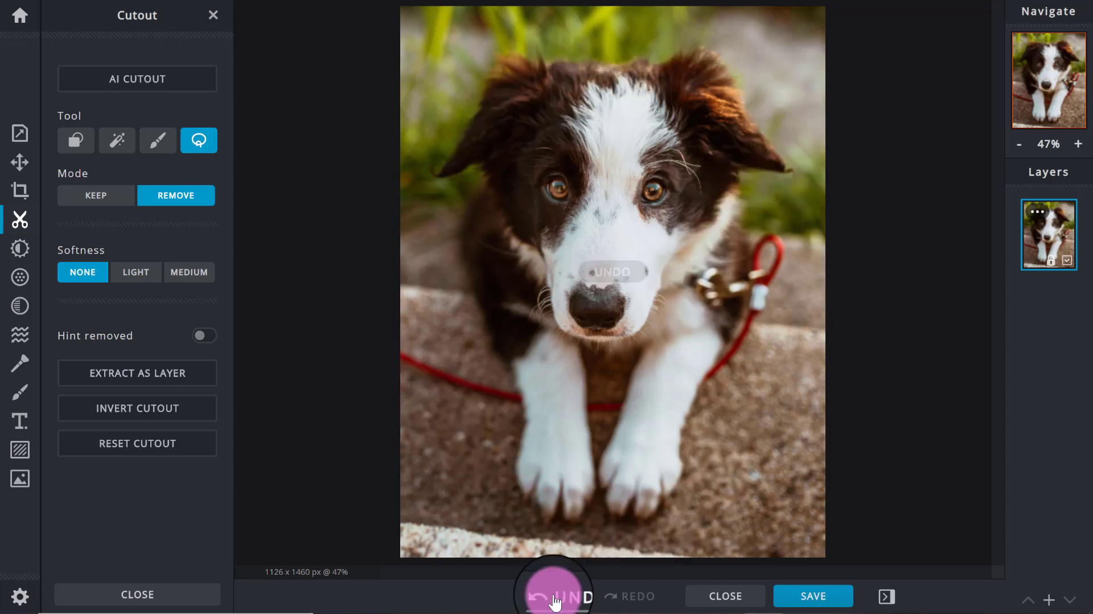
- Erase the background above and beside the puppy's head with the cutout brush in Remove mode at 291 px and 50% softness
{"action": "left_click", "coordinate": [165, 145]}
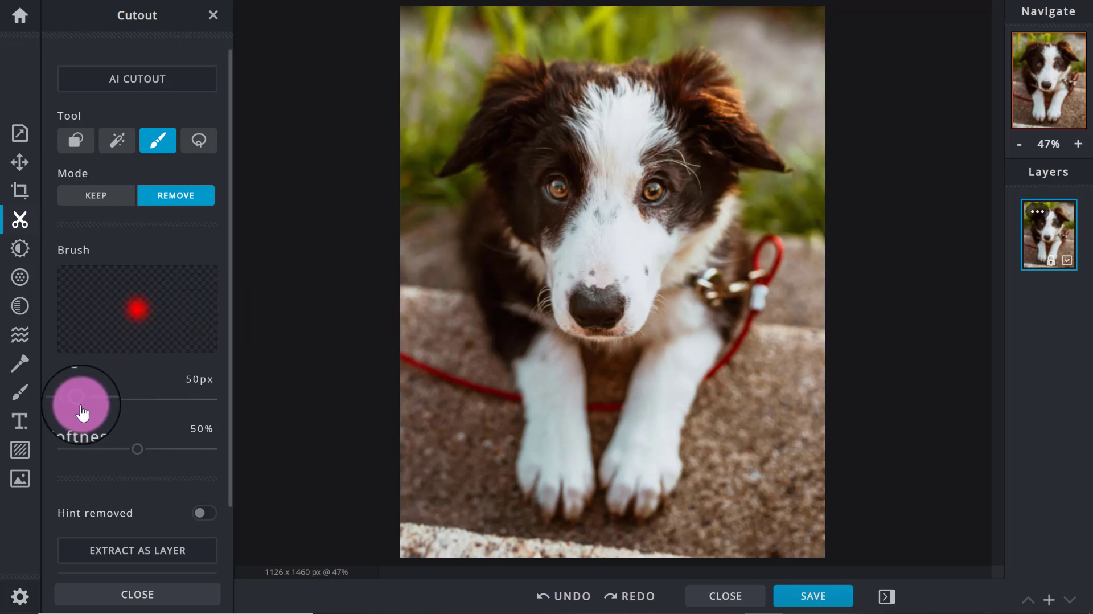
{"action": "left_click_drag", "start_coordinate": [80, 405], "coordinate": [150, 400]}
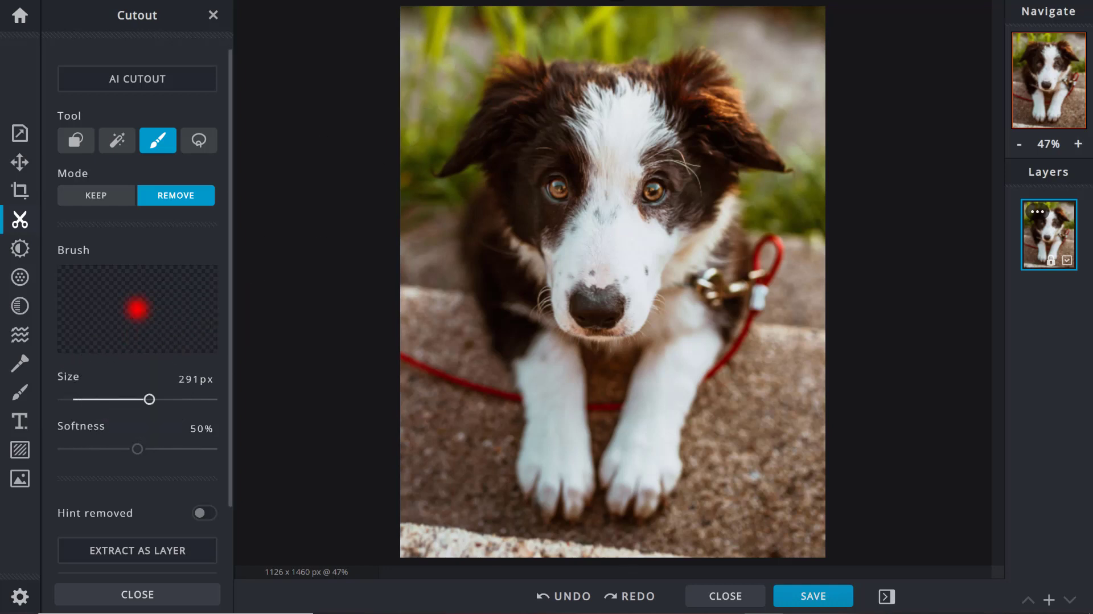
{"action": "mouse_move", "coordinate": [449, 57]}
{"action": "left_mouse_down"}
{"action": "mouse_move", "coordinate": [431, 20]}
{"action": "mouse_move", "coordinate": [387, 137]}
{"action": "mouse_move", "coordinate": [463, 12]}
{"action": "mouse_move", "coordinate": [403, 153]}
{"action": "mouse_move", "coordinate": [449, 95]}
{"action": "mouse_move", "coordinate": [467, 4]}
{"action": "mouse_move", "coordinate": [432, 8]}
{"action": "mouse_move", "coordinate": [326, 165]}
{"action": "mouse_move", "coordinate": [340, 178]}
{"action": "mouse_move", "coordinate": [497, 25]}
{"action": "mouse_move", "coordinate": [475, 27]}
{"action": "mouse_move", "coordinate": [529, 16]}
{"action": "mouse_move", "coordinate": [649, 26]}
{"action": "mouse_move", "coordinate": [520, 29]}
{"action": "left_mouse_up"}
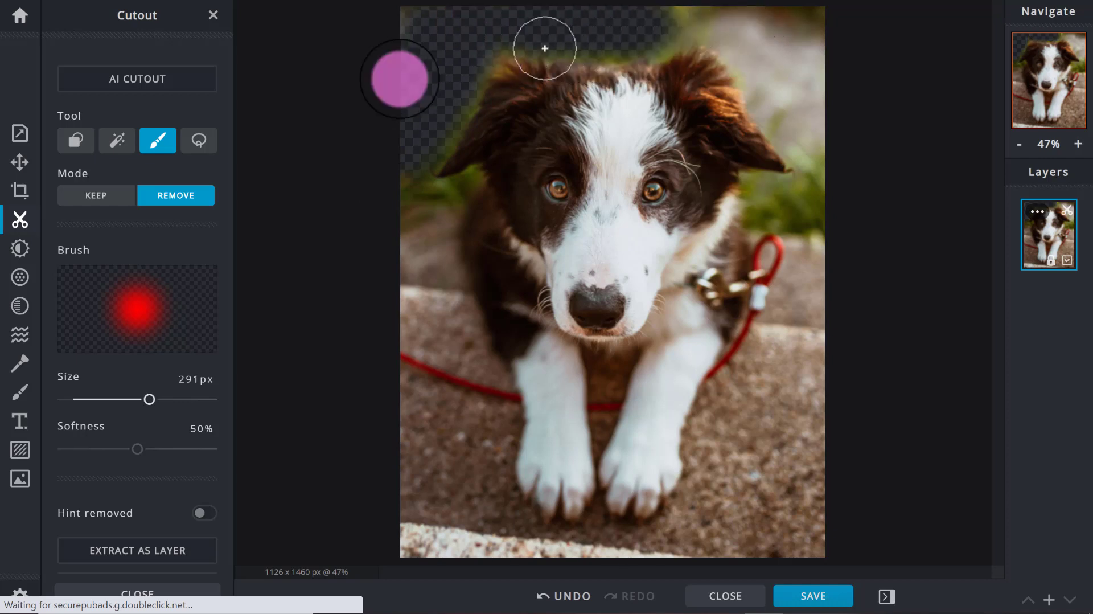
{"action": "mouse_move", "coordinate": [785, 44]}
{"action": "left_mouse_down"}
{"action": "mouse_move", "coordinate": [818, 134]}
{"action": "mouse_move", "coordinate": [751, 29]}
{"action": "mouse_move", "coordinate": [690, 25]}
{"action": "mouse_move", "coordinate": [748, 41]}
{"action": "mouse_move", "coordinate": [798, 139]}
{"action": "mouse_move", "coordinate": [810, 208]}
{"action": "mouse_move", "coordinate": [817, 67]}
{"action": "mouse_move", "coordinate": [805, 12]}
{"action": "mouse_move", "coordinate": [729, 49]}
{"action": "left_mouse_up"}
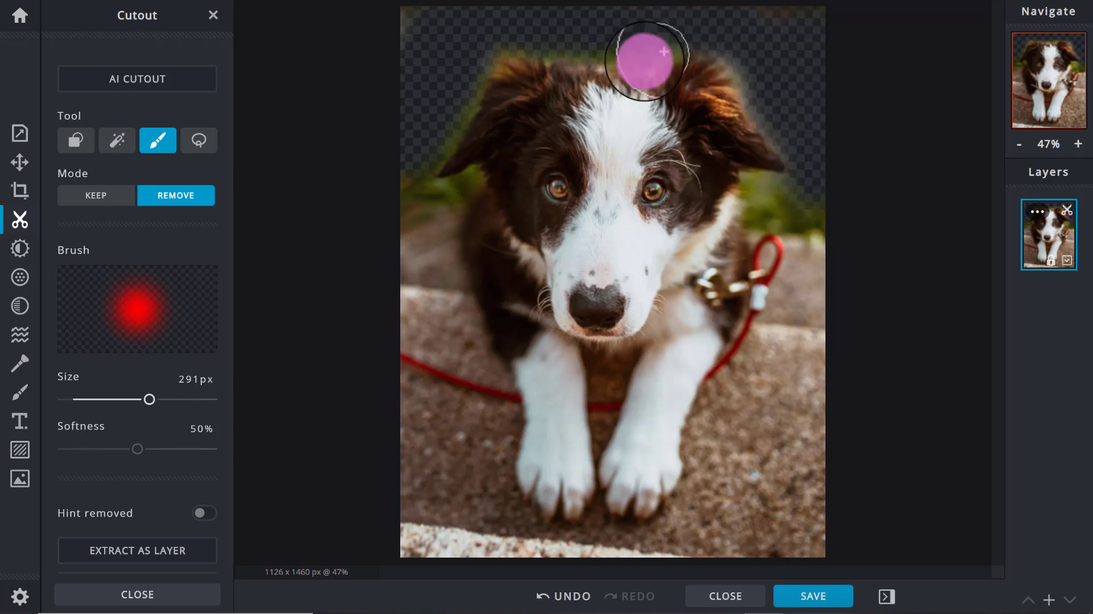
{"action": "mouse_move", "coordinate": [493, 57]}
{"action": "left_mouse_down"}
{"action": "mouse_move", "coordinate": [401, 177]}
{"action": "mouse_move", "coordinate": [403, 216]}
{"action": "left_mouse_up"}
{"action": "left_click_drag", "start_coordinate": [411, 209], "coordinate": [481, 189]}
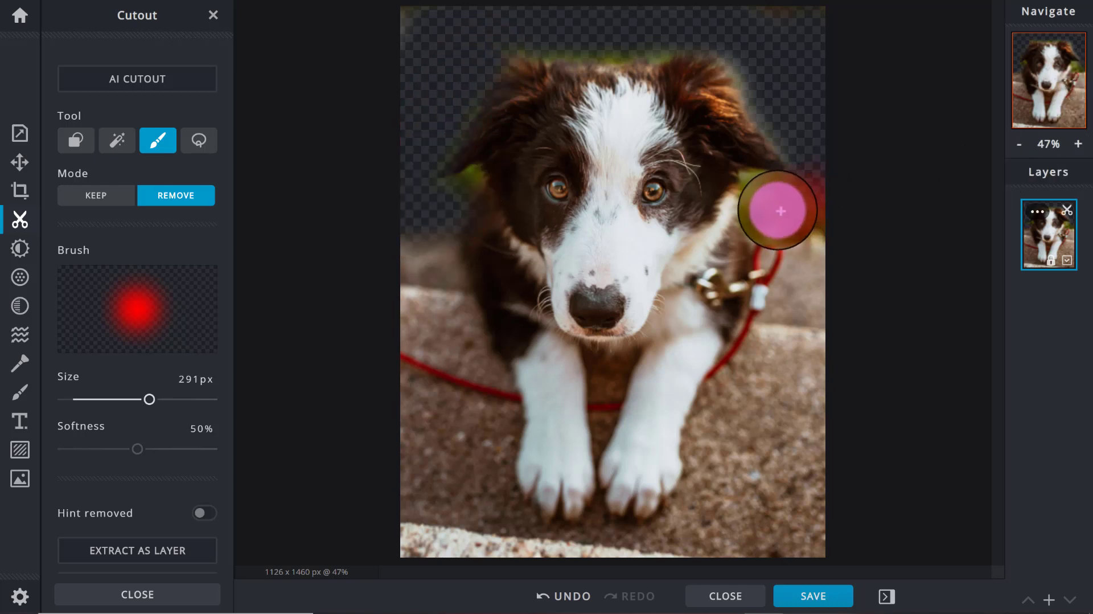
{"action": "mouse_move", "coordinate": [759, 186]}
{"action": "left_mouse_down"}
{"action": "mouse_move", "coordinate": [808, 193]}
{"action": "mouse_move", "coordinate": [835, 212]}
{"action": "mouse_move", "coordinate": [800, 158]}
{"action": "left_mouse_up"}
{"action": "mouse_move", "coordinate": [762, 204]}
{"action": "left_mouse_down"}
{"action": "mouse_move", "coordinate": [826, 222]}
{"action": "mouse_move", "coordinate": [820, 159]}
{"action": "left_mouse_up"}
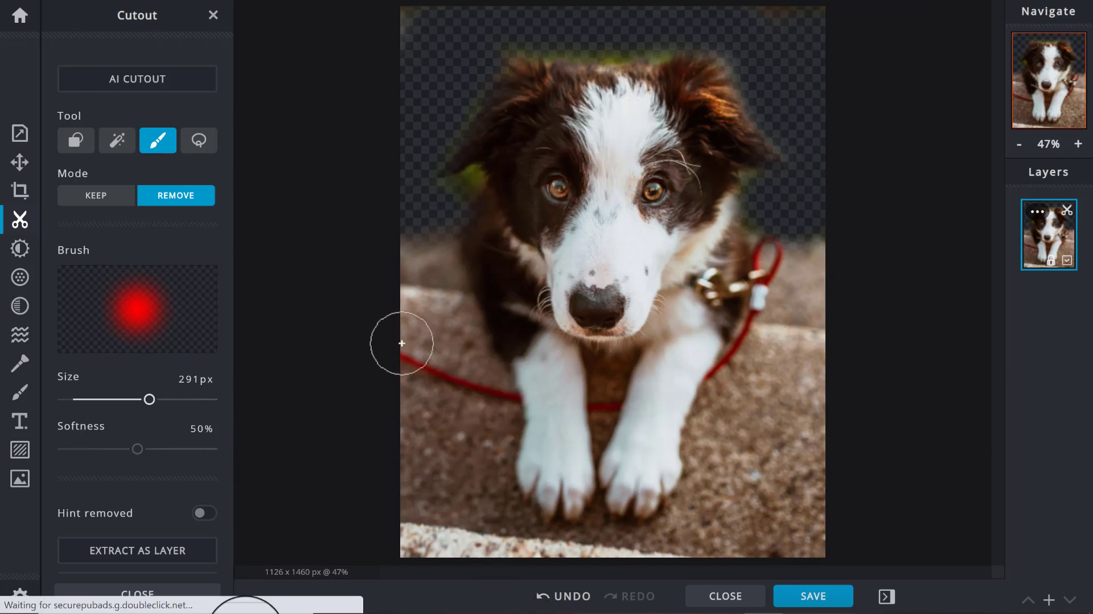
- Set the cutout brush size to 253 px and erase more background around the puppy's head, neck and upper leash
{"action": "left_click_drag", "start_coordinate": [149, 400], "coordinate": [96, 399]}
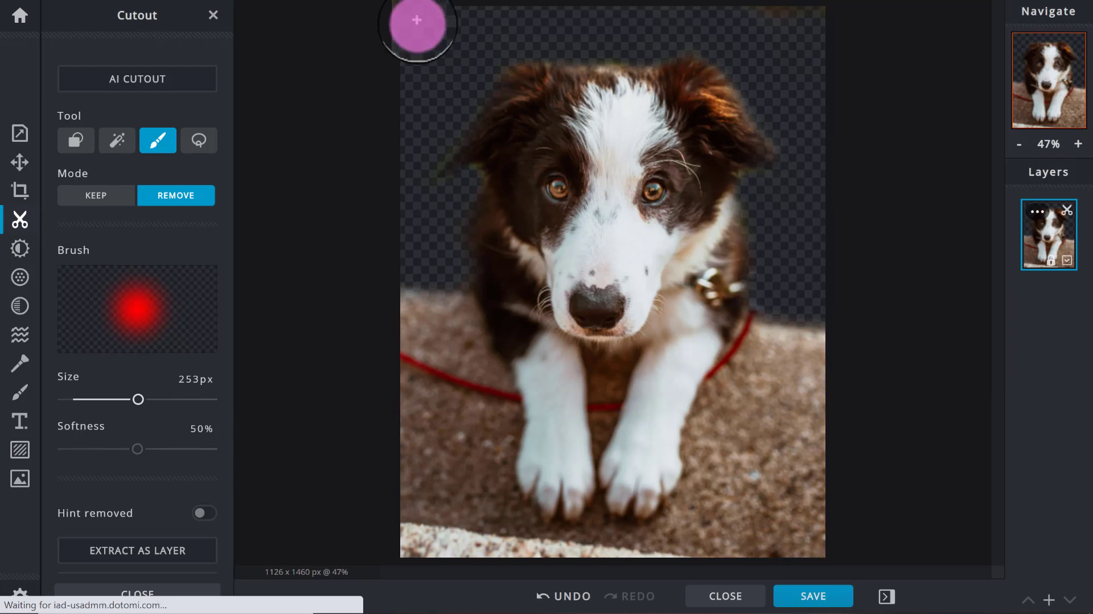
{"action": "left_click_drag", "start_coordinate": [416, 20], "coordinate": [378, 110]}
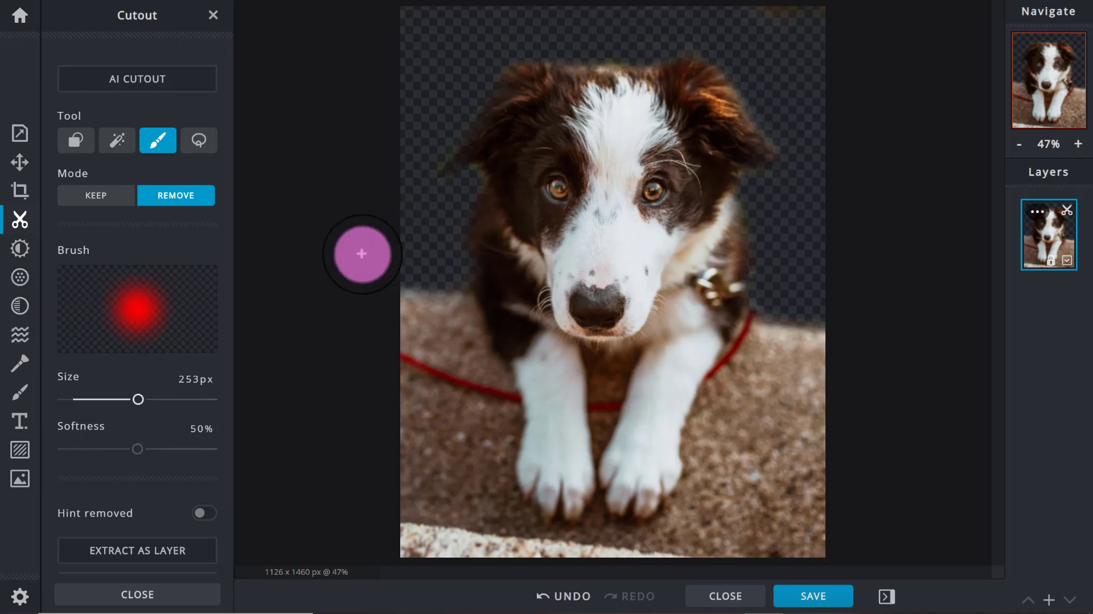
- Try erasing spots on one of the puppy's front legs and paw with the cutout brush and undo the strokes
{"action": "scroll", "coordinate": [362, 254], "scroll_direction": "up", "scroll_amount": 3}
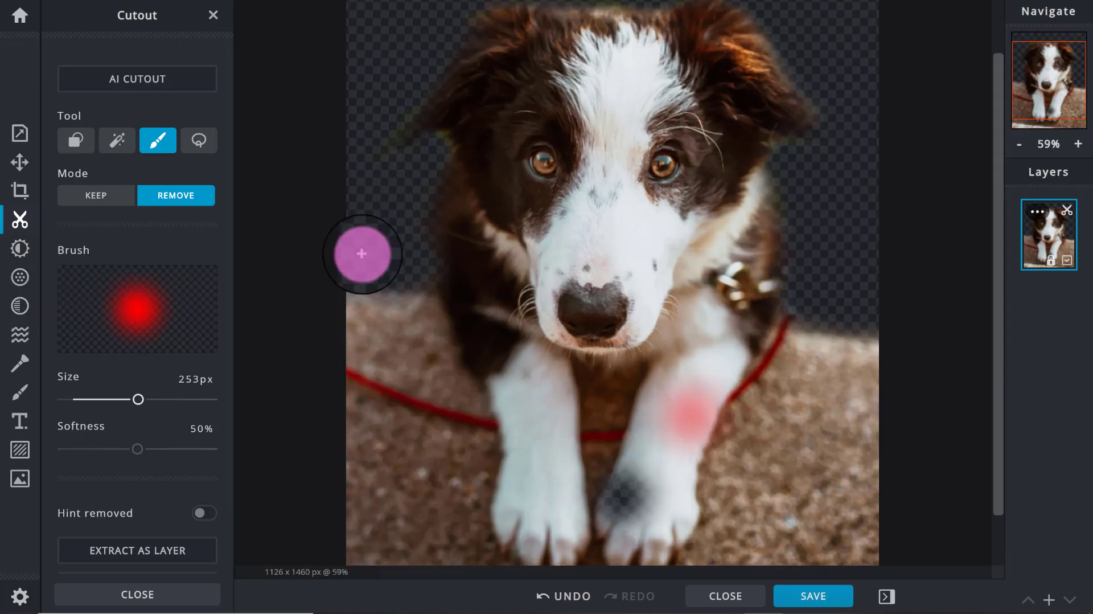
{"action": "scroll", "coordinate": [362, 254], "scroll_direction": "up", "scroll_amount": 1}
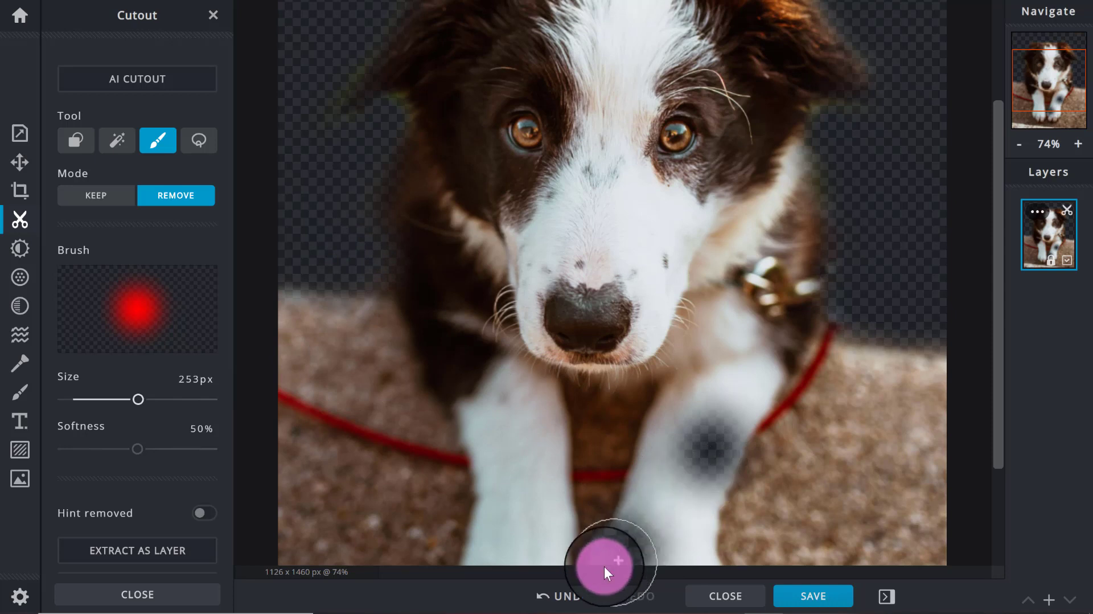
{"action": "mouse_move", "coordinate": [605, 568]}
{"action": "left_mouse_down"}
{"action": "mouse_move", "coordinate": [678, 494]}
{"action": "mouse_move", "coordinate": [708, 443]}
{"action": "mouse_move", "coordinate": [624, 547]}
{"action": "left_mouse_up"}
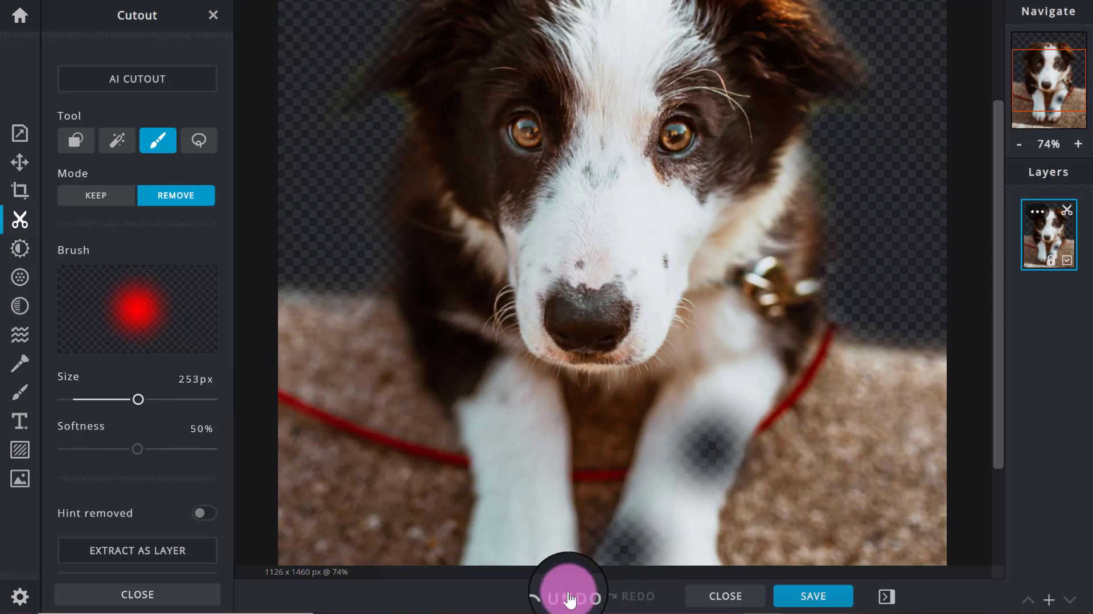
{"action": "left_click", "coordinate": [569, 597]}
{"action": "left_click", "coordinate": [569, 596]}
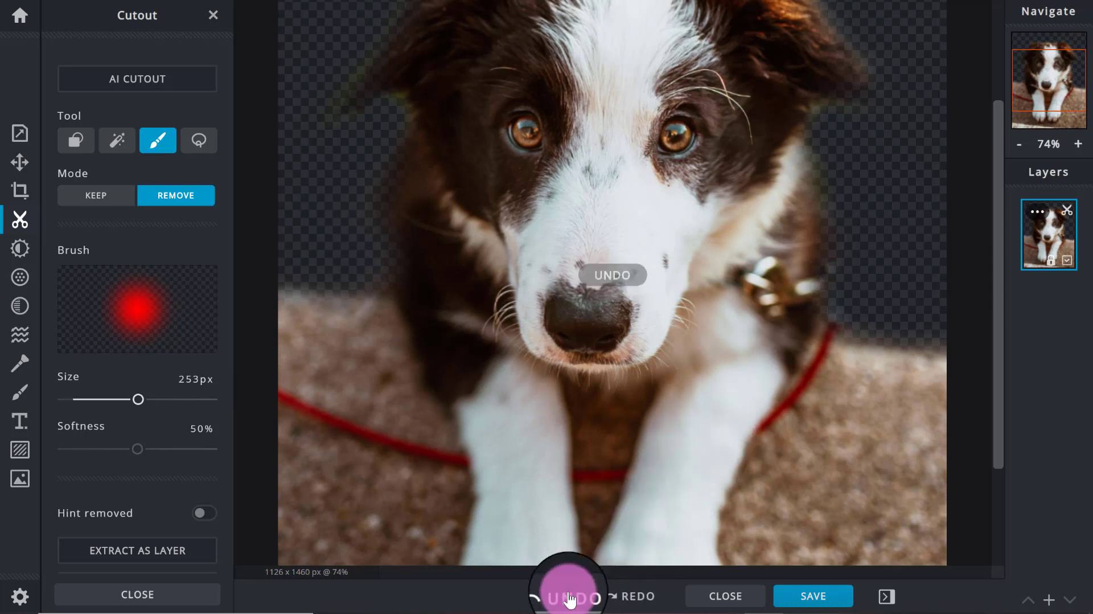
{"action": "scroll", "coordinate": [613, 283], "scroll_direction": "down", "scroll_amount": 3}
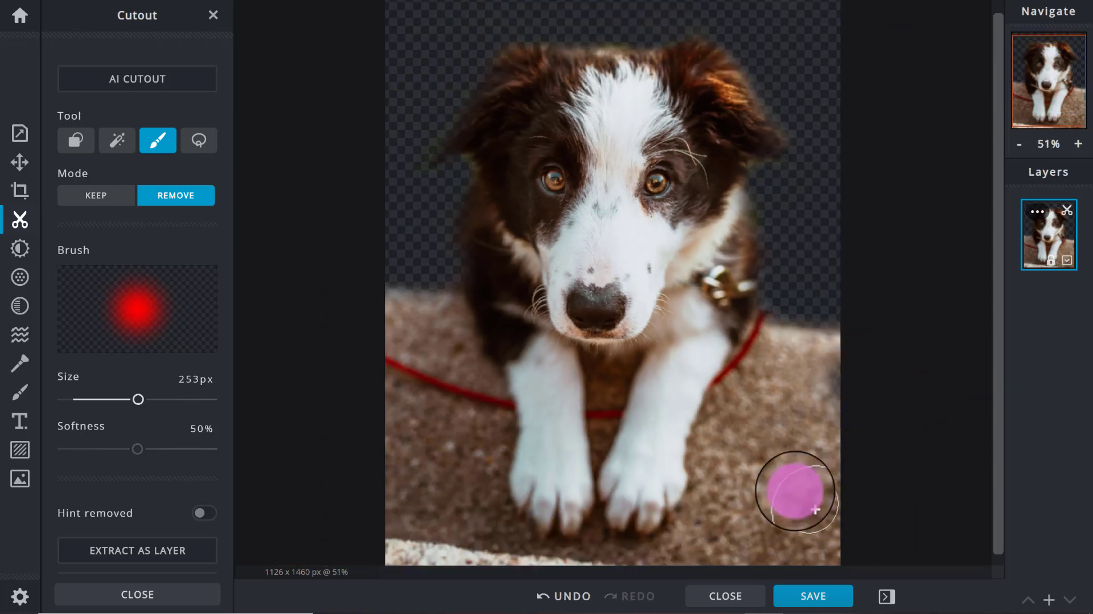
{"action": "left_click", "coordinate": [561, 598]}
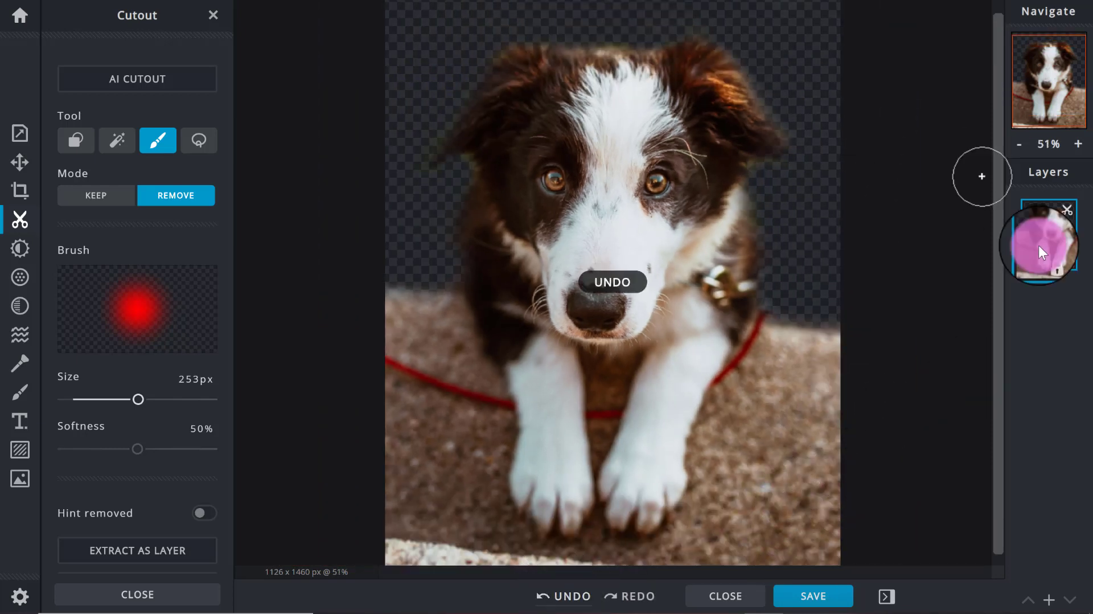
- Switch from the Cutout tool to the Adjust tool, dismissing the advertisement that covers the photo
{"action": "left_click", "coordinate": [1030, 272]}
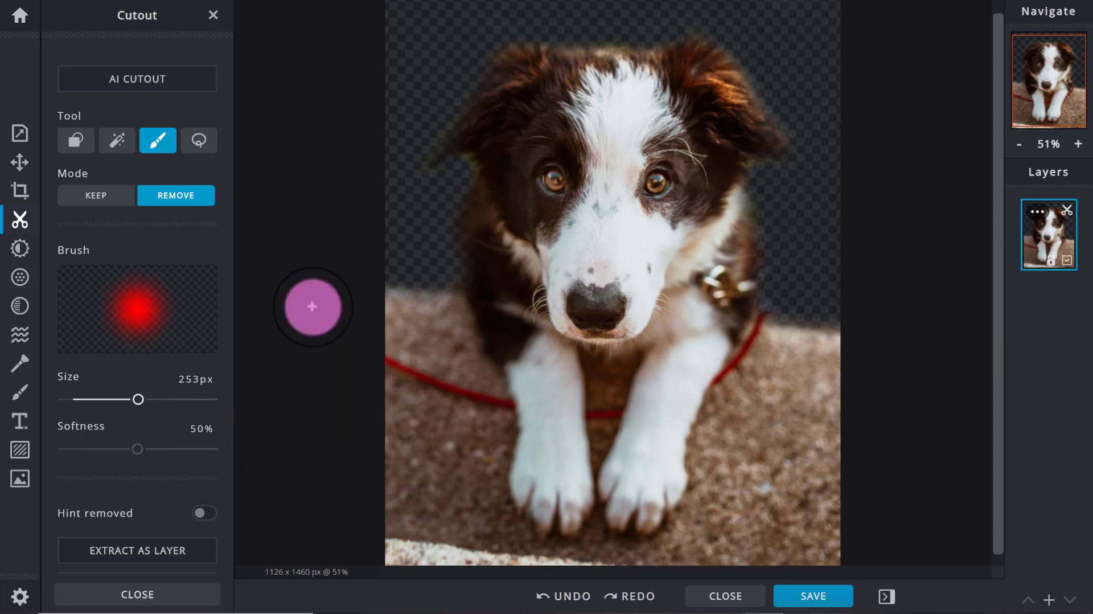
{"action": "left_click", "coordinate": [149, 600]}
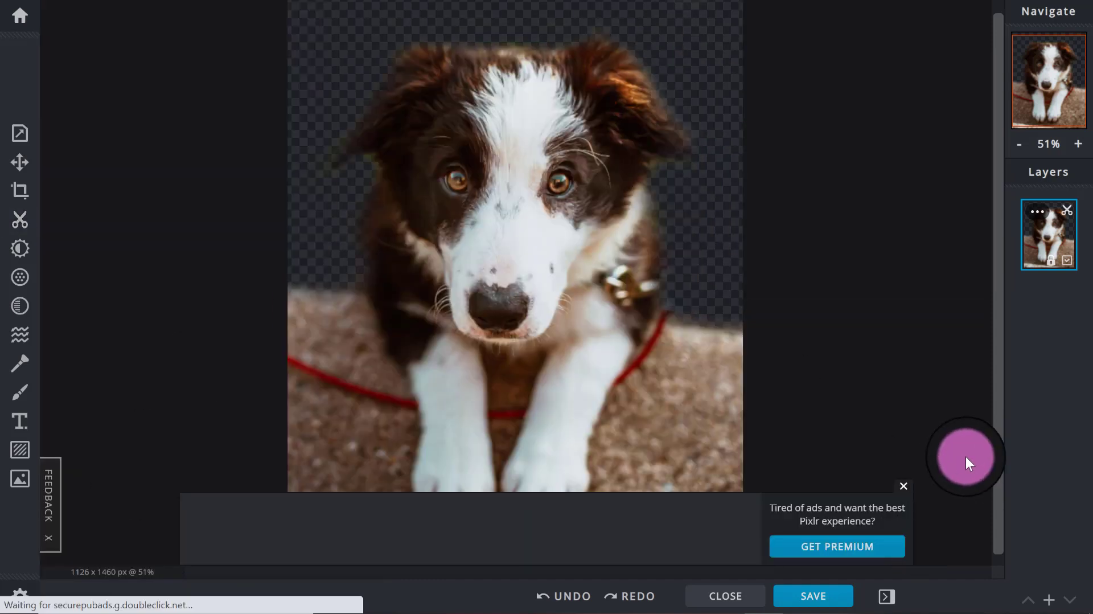
{"action": "left_click", "coordinate": [897, 490]}
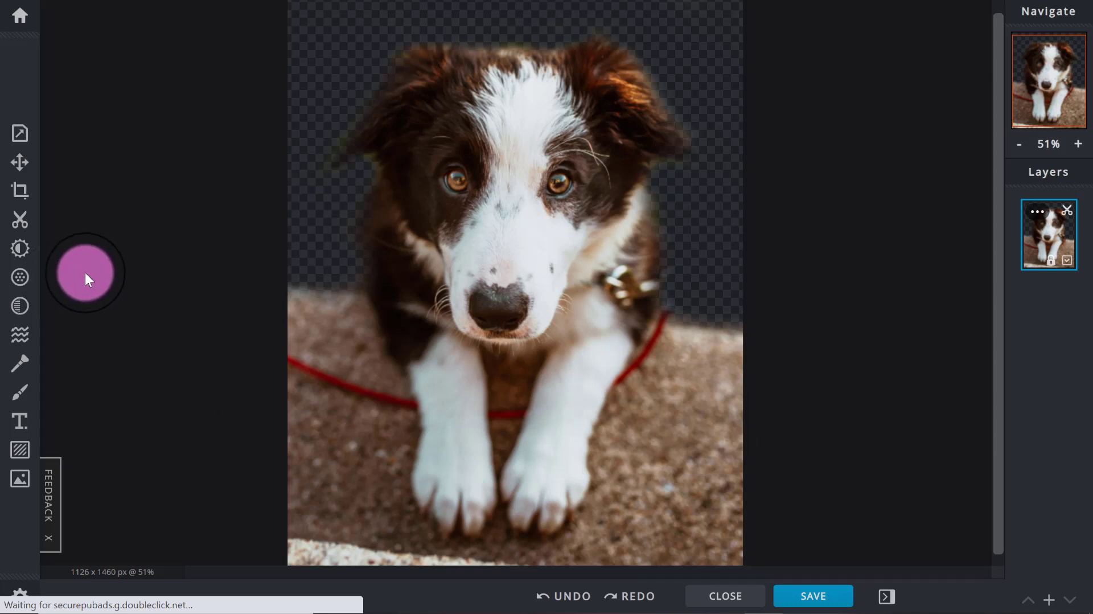
{"action": "left_click", "coordinate": [20, 250]}
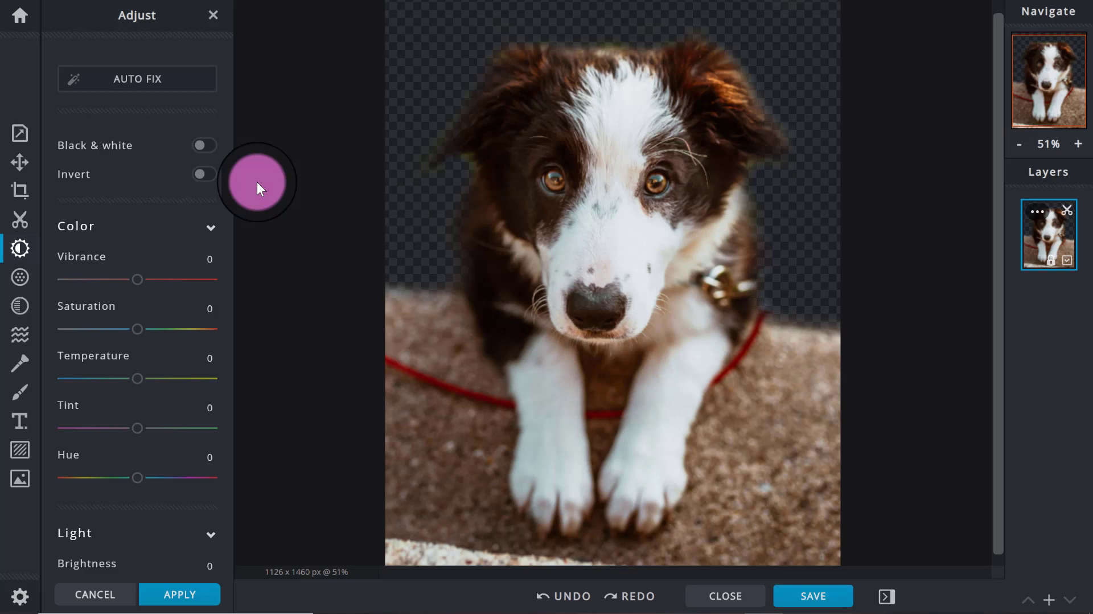
- Try the Black & white conversion on the photo and switch it off again
{"action": "left_click", "coordinate": [205, 146]}
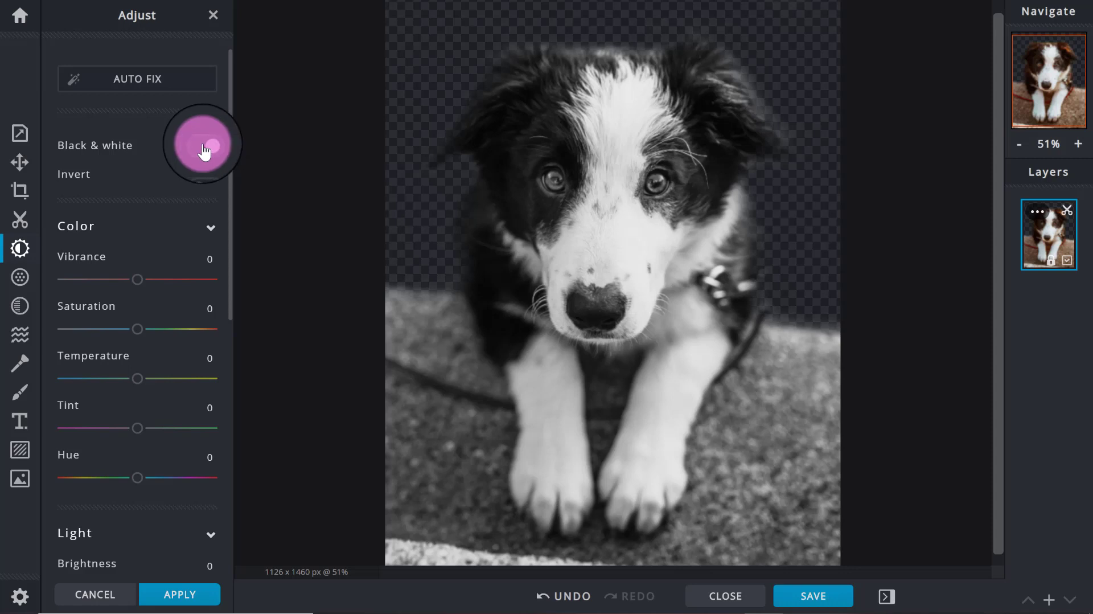
{"action": "left_click", "coordinate": [209, 148]}
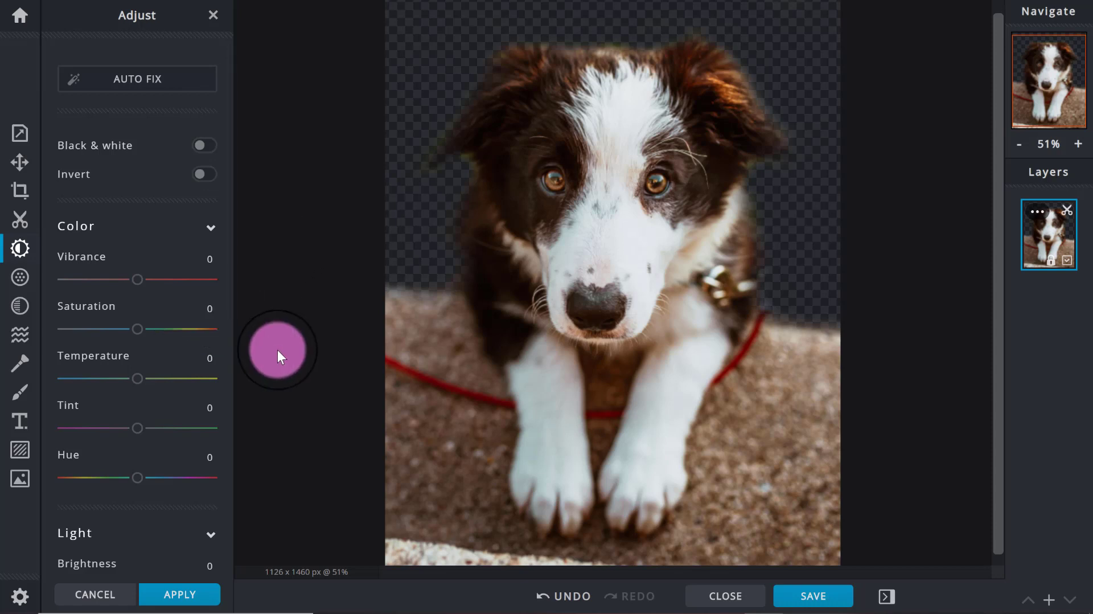
- Try Saturation at 84 and at -74, and reset it to 0
{"action": "left_click_drag", "start_coordinate": [234, 244], "coordinate": [224, 320]}
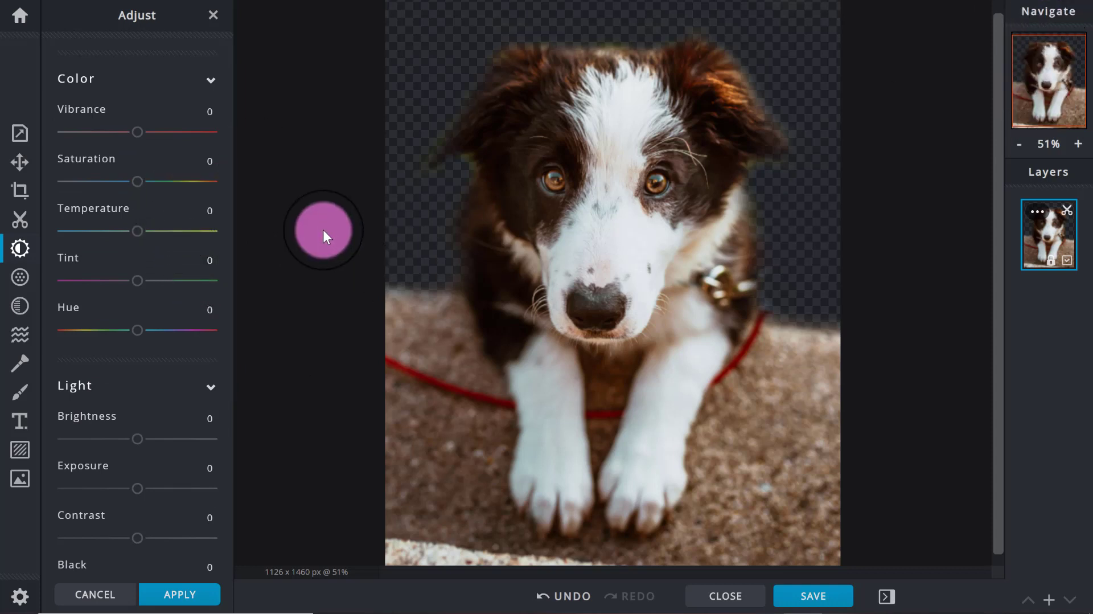
{"action": "left_click_drag", "start_coordinate": [142, 184], "coordinate": [200, 188]}
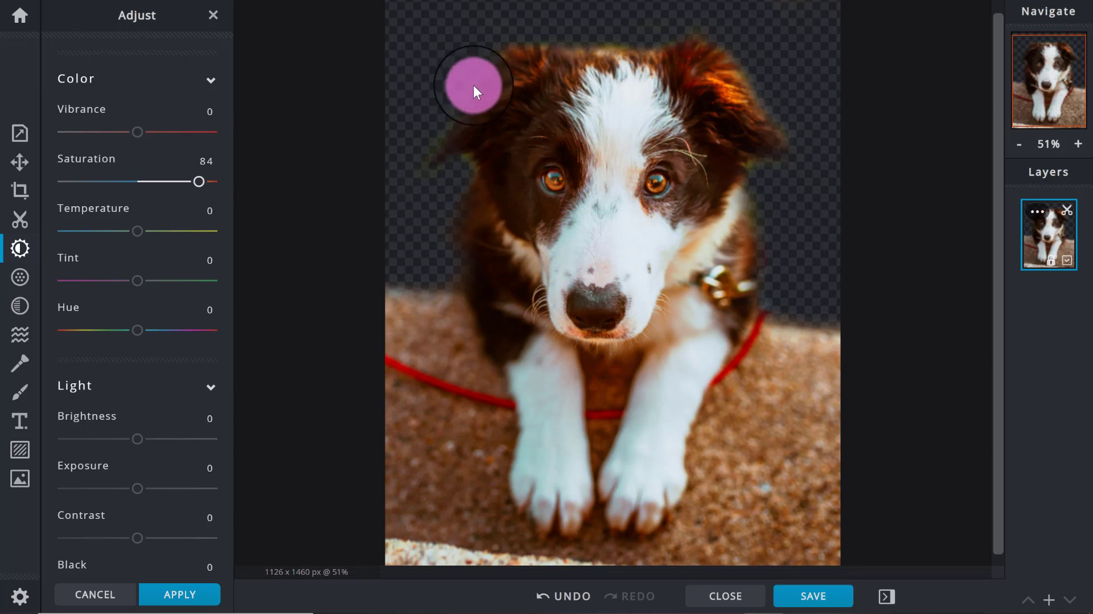
{"action": "left_click_drag", "start_coordinate": [195, 182], "coordinate": [82, 188]}
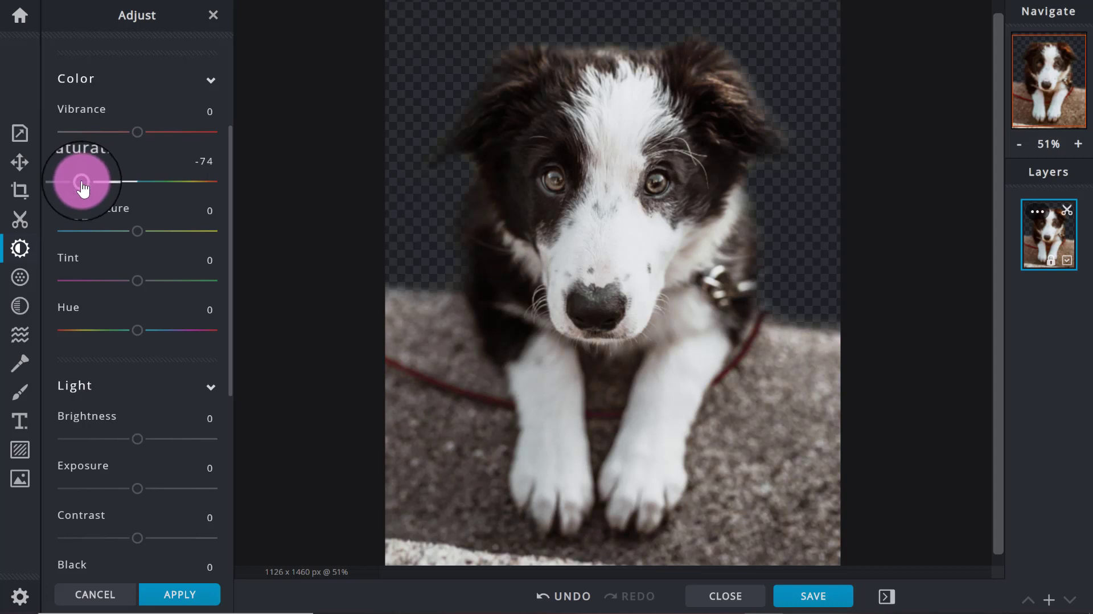
{"action": "left_click_drag", "start_coordinate": [82, 188], "coordinate": [131, 192]}
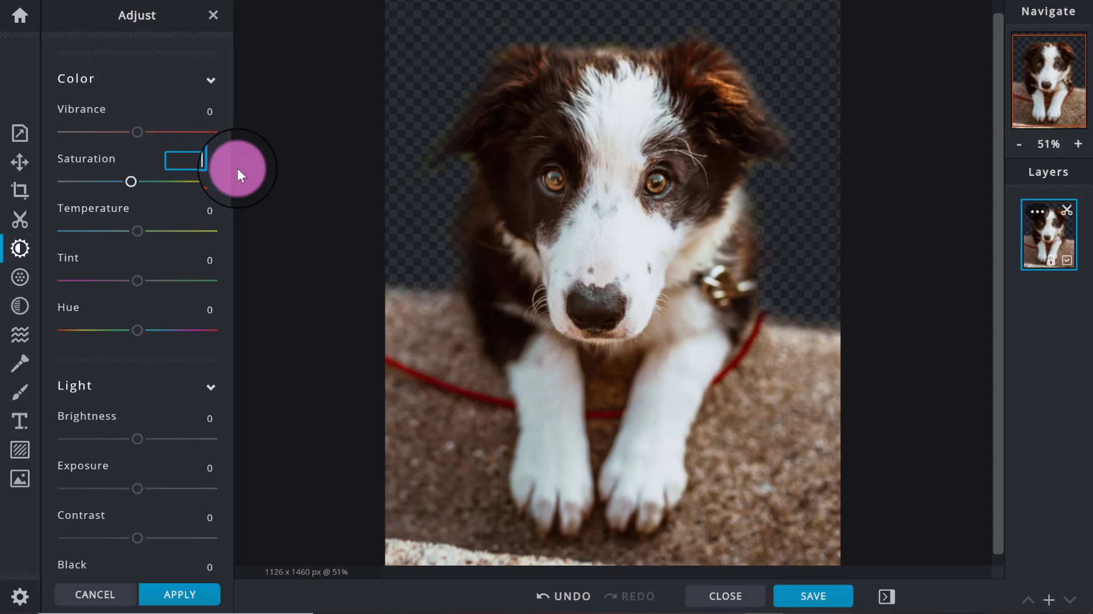
{"action": "type", "text": "0"}
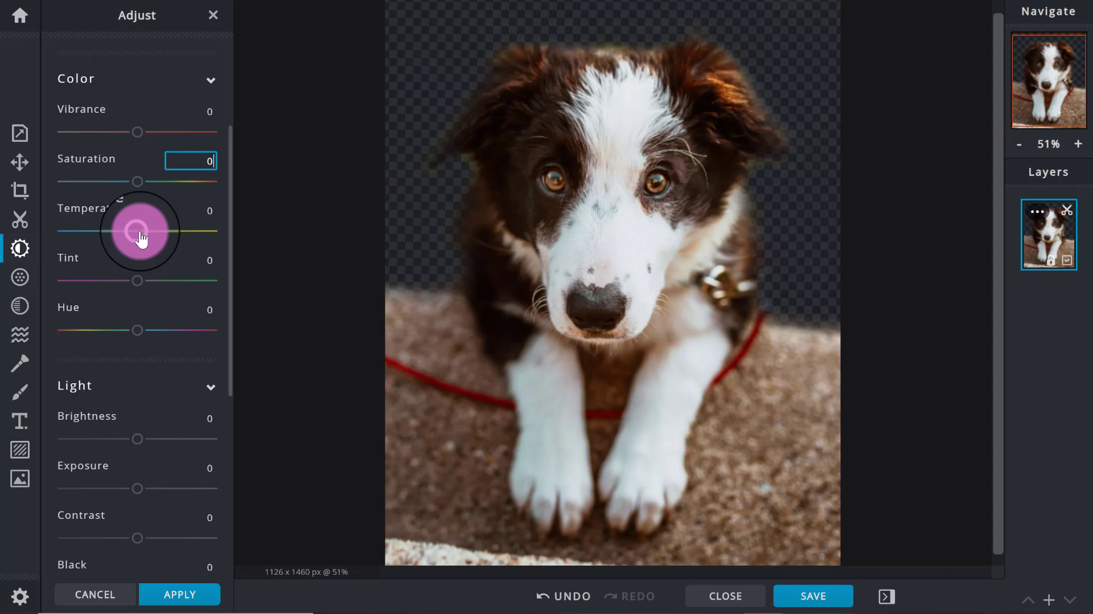
- Try a warmer Temperature and a cooler one at -60, and return it to 0
{"action": "left_click_drag", "start_coordinate": [142, 239], "coordinate": [191, 243]}
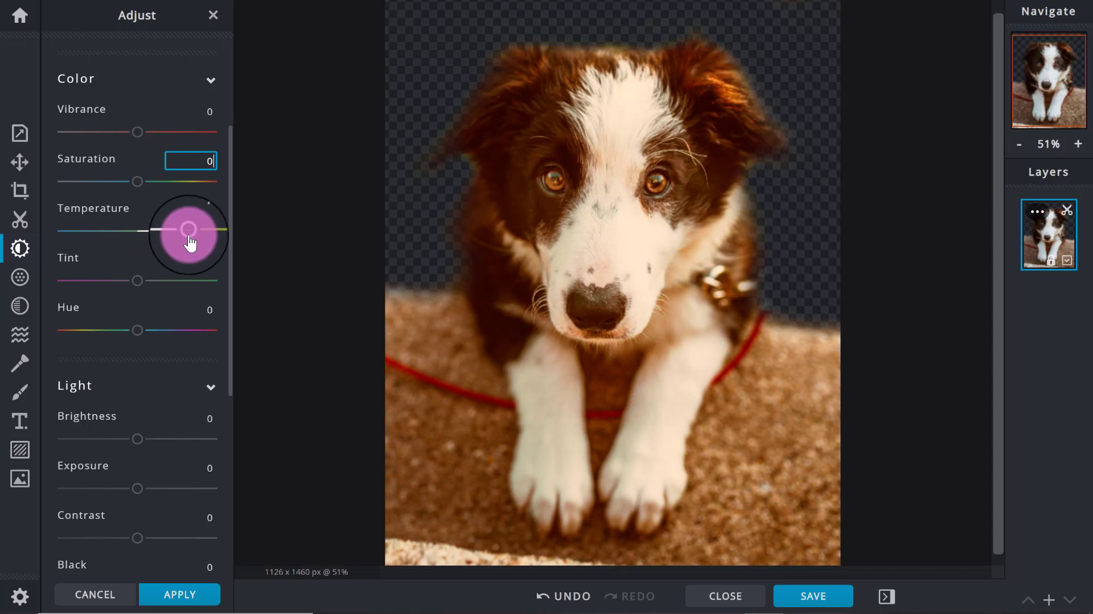
{"action": "left_click_drag", "start_coordinate": [189, 234], "coordinate": [92, 233]}
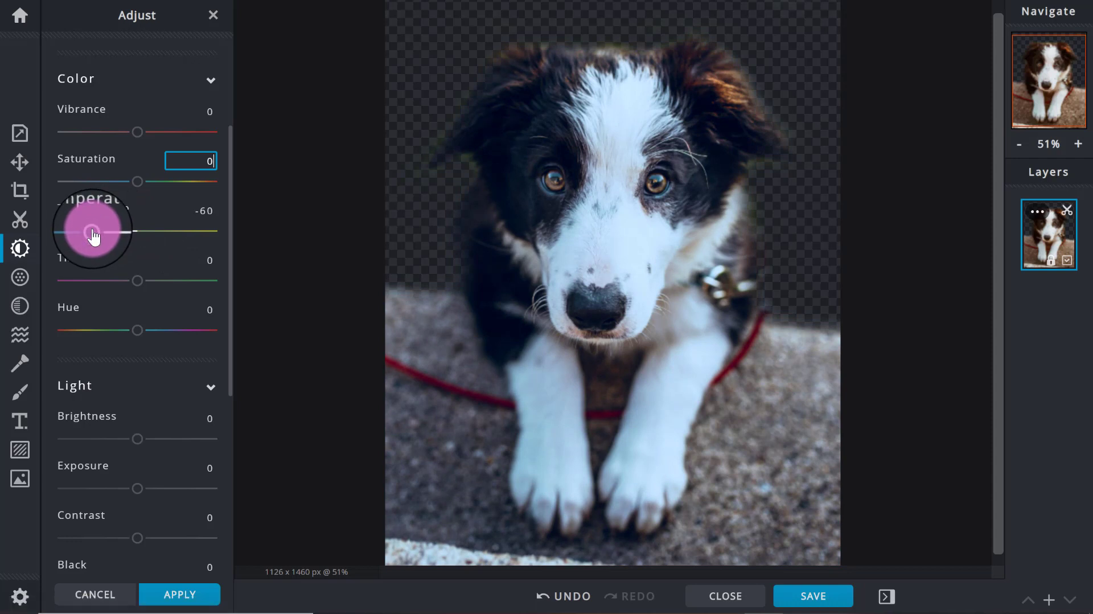
{"action": "left_click_drag", "start_coordinate": [94, 236], "coordinate": [139, 240]}
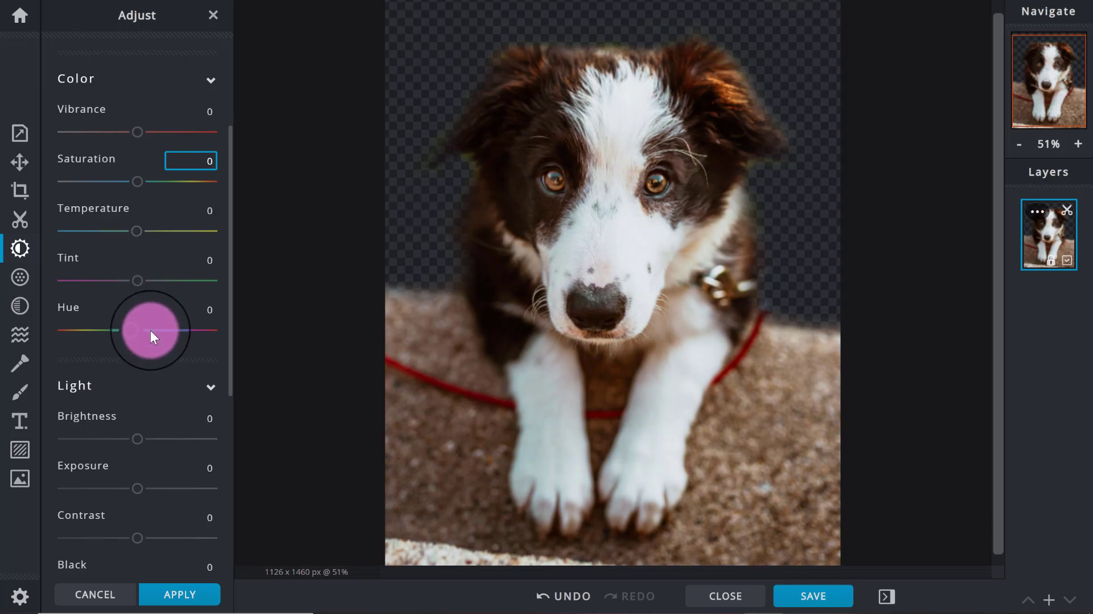
- Try a Hue shift of -7 and reset the Hue to 0
{"action": "mouse_move", "coordinate": [139, 333]}
{"action": "left_mouse_down"}
{"action": "mouse_move", "coordinate": [195, 342]}
{"action": "mouse_move", "coordinate": [84, 339]}
{"action": "mouse_move", "coordinate": [197, 332]}
{"action": "mouse_move", "coordinate": [113, 336]}
{"action": "mouse_move", "coordinate": [134, 336]}
{"action": "left_mouse_up"}
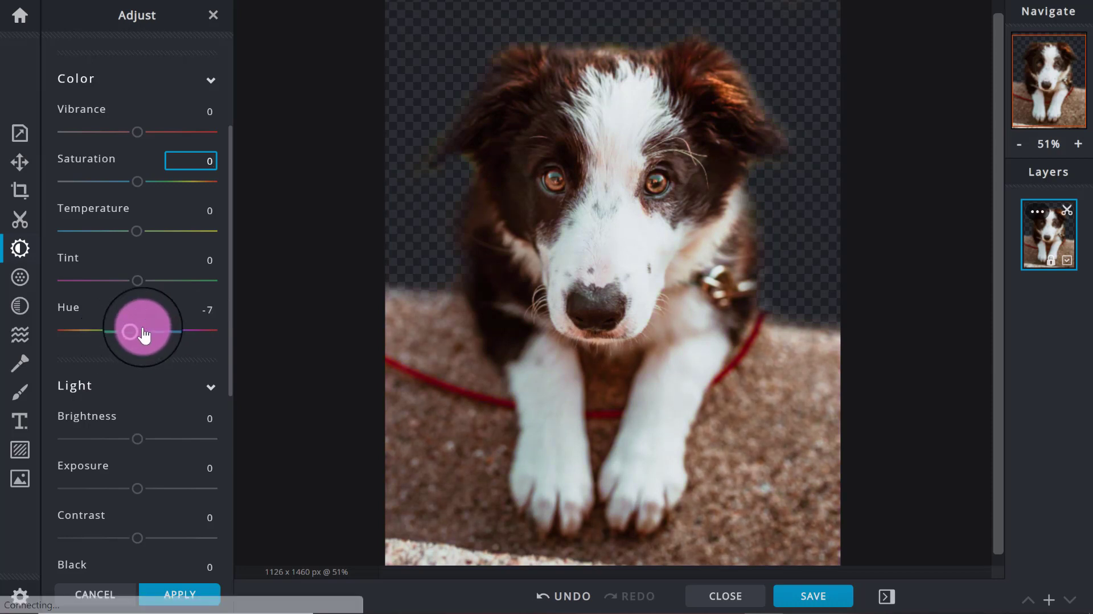
{"action": "left_click", "coordinate": [213, 315]}
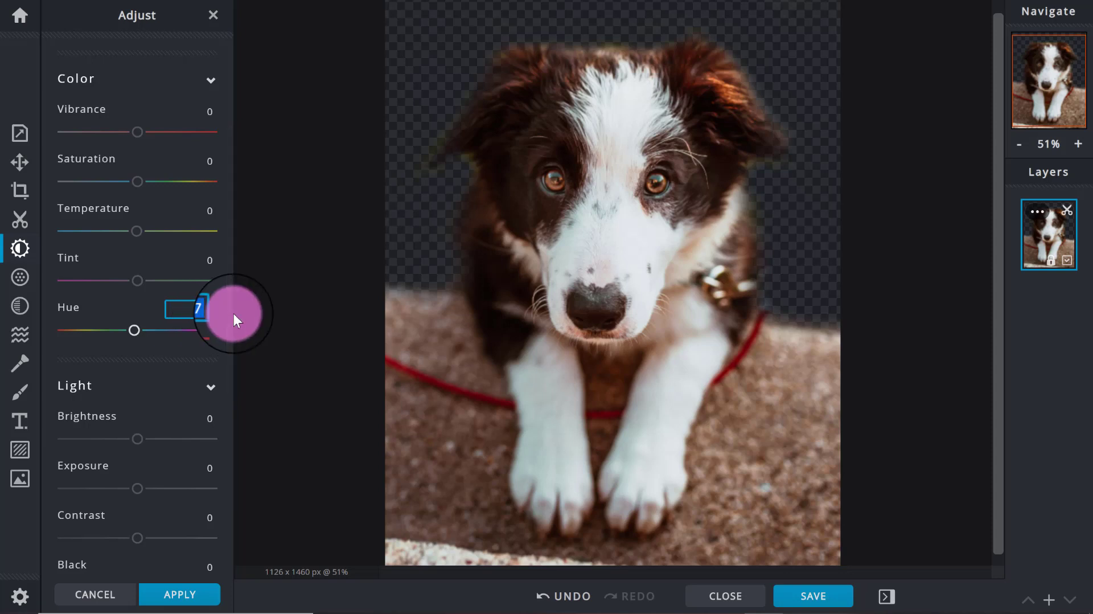
{"action": "key", "text": "BackSpace"}
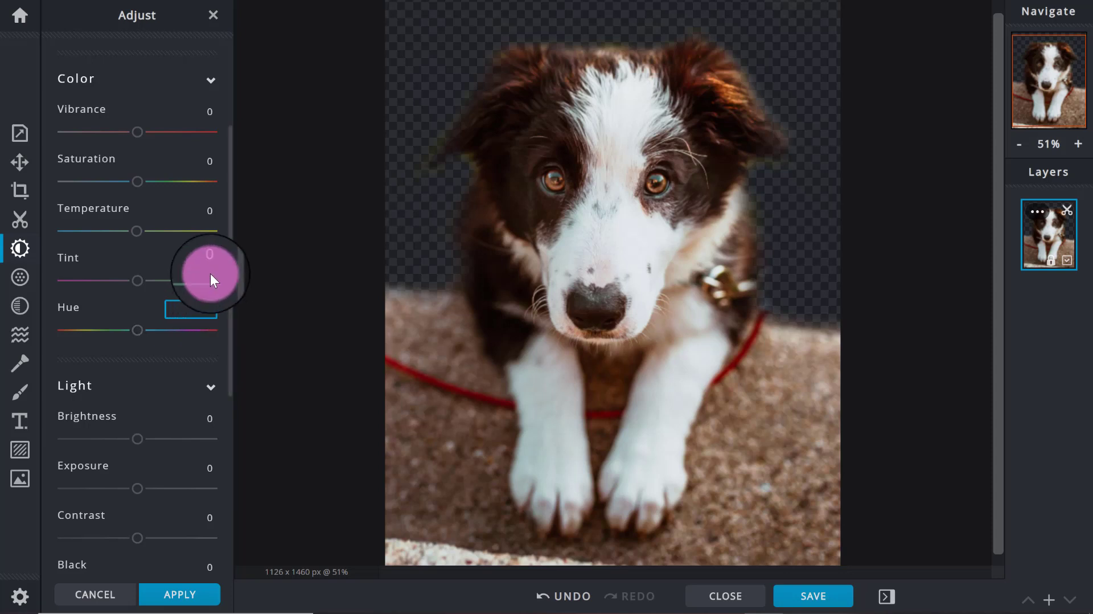
{"action": "type", "text": "0"}
- Try the Light adjustments, including Contrast at 84 and at -48, and return them to 0
{"action": "left_click_drag", "start_coordinate": [229, 248], "coordinate": [230, 382]}
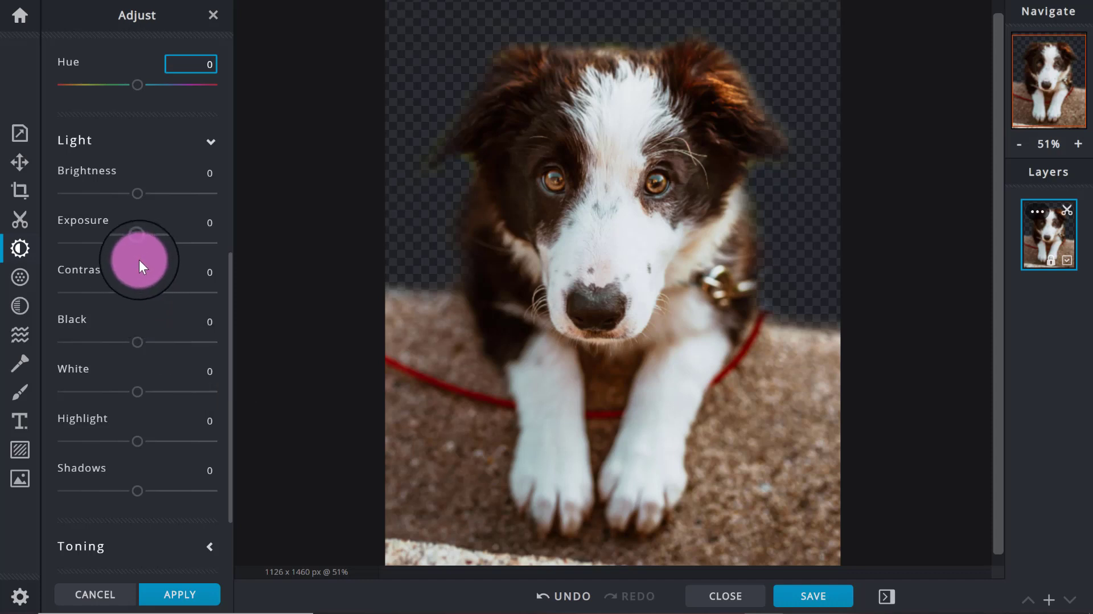
{"action": "mouse_move", "coordinate": [138, 195]}
{"action": "left_mouse_down"}
{"action": "mouse_move", "coordinate": [212, 201]}
{"action": "mouse_move", "coordinate": [142, 191]}
{"action": "mouse_move", "coordinate": [86, 199]}
{"action": "mouse_move", "coordinate": [158, 199]}
{"action": "mouse_move", "coordinate": [138, 194]}
{"action": "left_mouse_up"}
{"action": "left_click", "coordinate": [142, 293]}
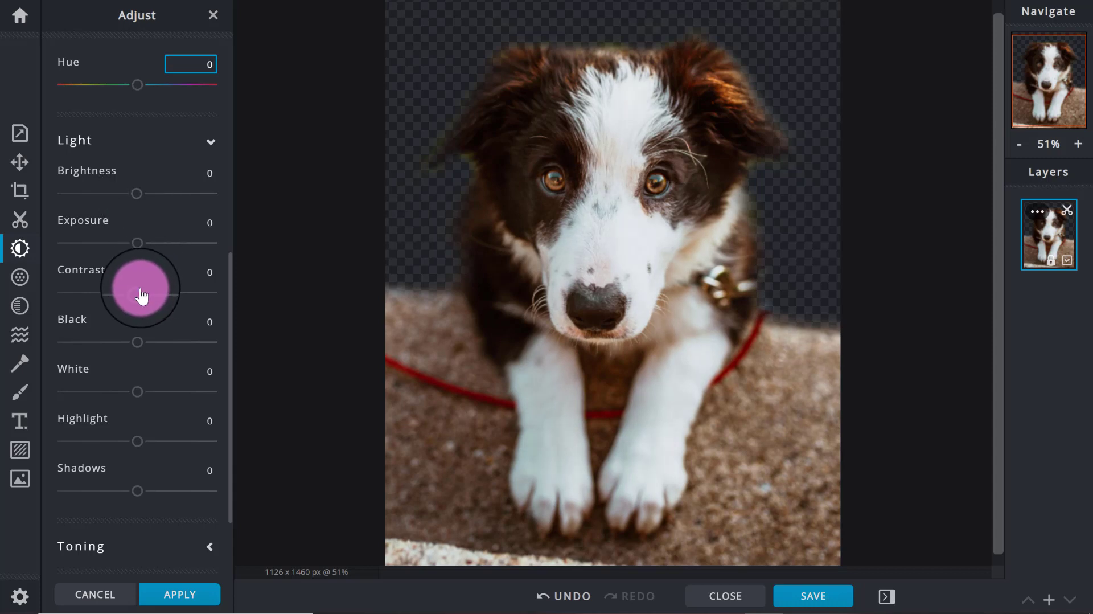
{"action": "left_click_drag", "start_coordinate": [139, 291], "coordinate": [201, 299]}
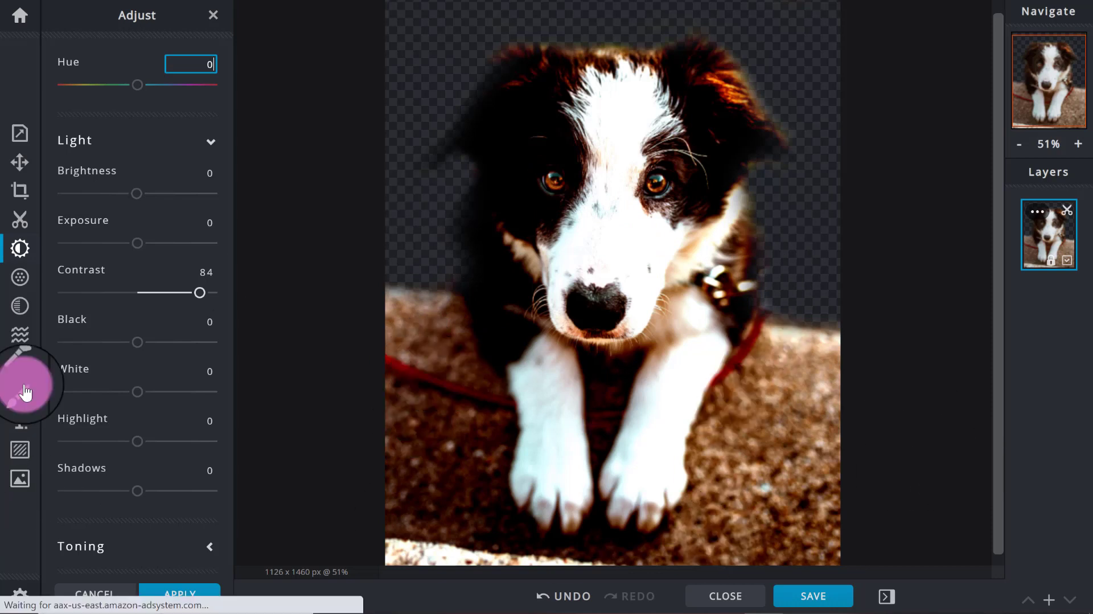
{"action": "left_click_drag", "start_coordinate": [173, 295], "coordinate": [103, 304]}
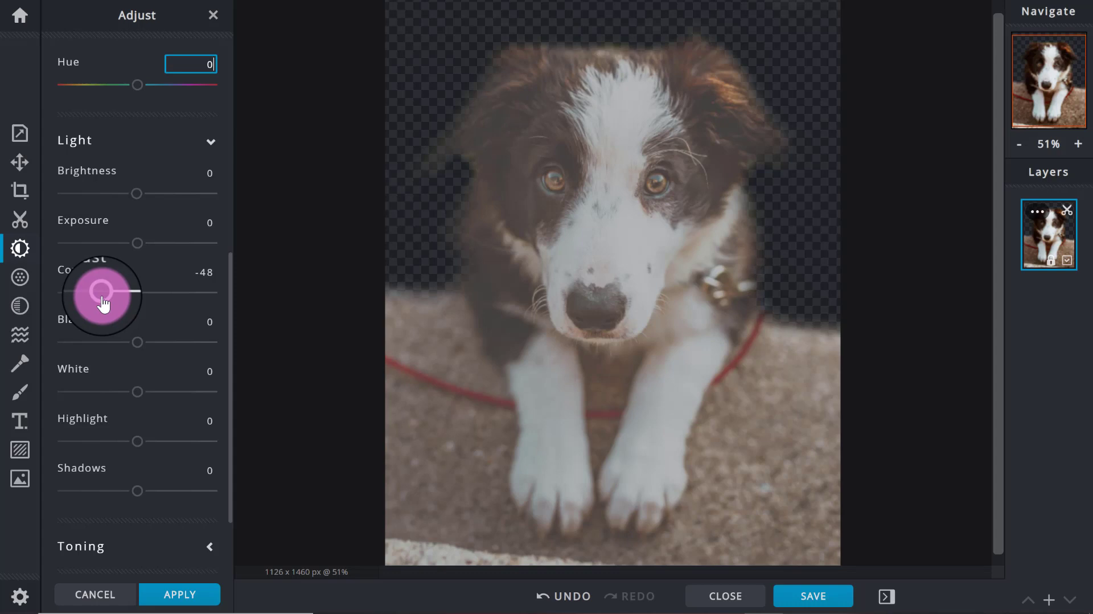
{"action": "left_click_drag", "start_coordinate": [103, 304], "coordinate": [139, 299]}
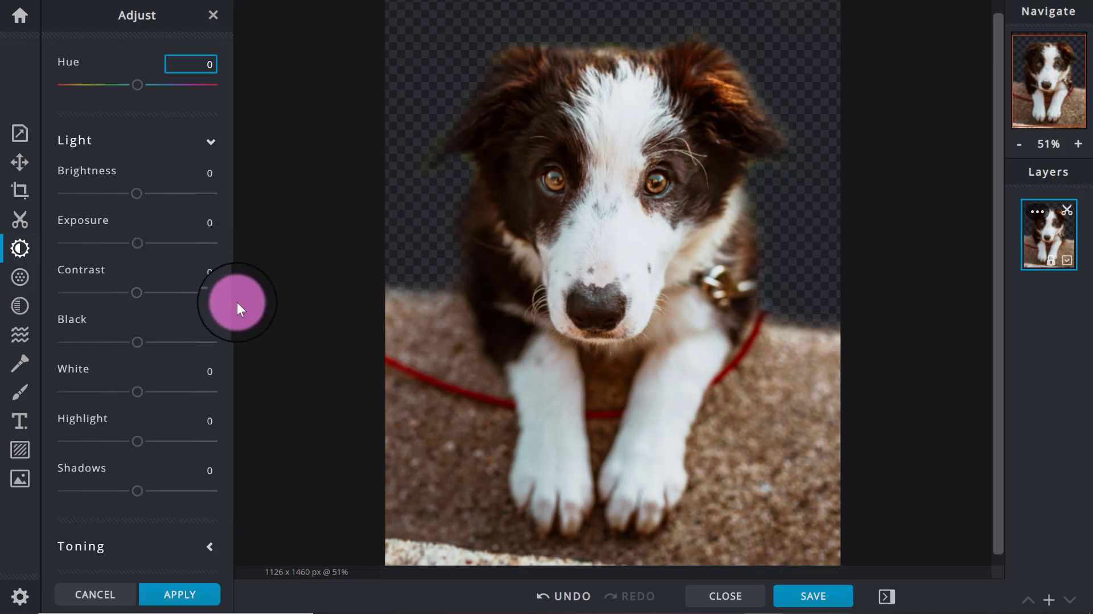
{"action": "left_click_drag", "start_coordinate": [230, 317], "coordinate": [215, 383]}
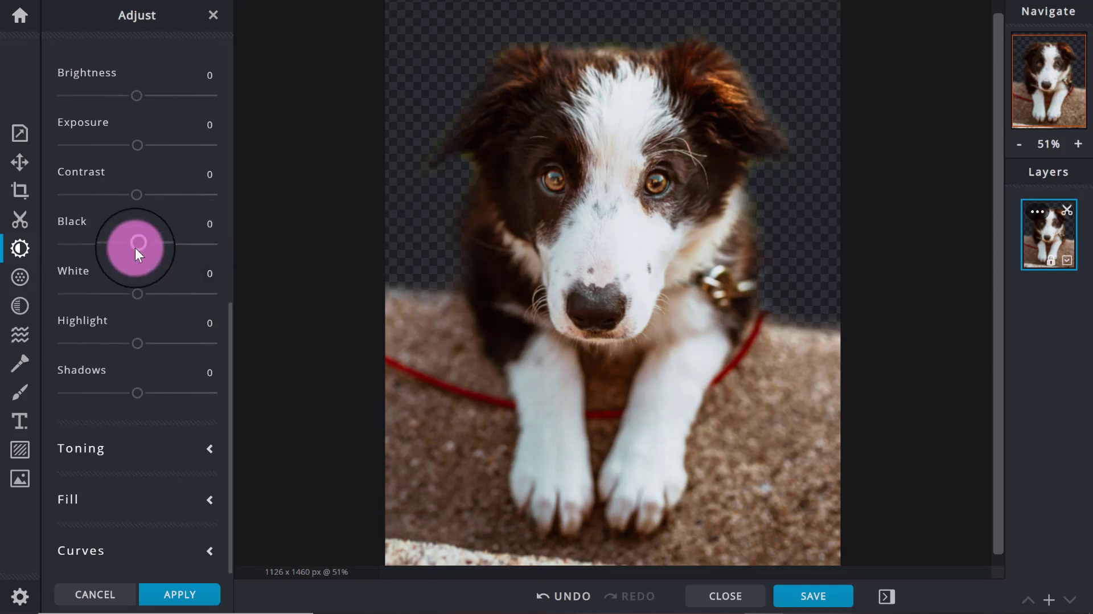
{"action": "mouse_move", "coordinate": [137, 343]}
{"action": "left_mouse_down"}
{"action": "mouse_move", "coordinate": [203, 343]}
{"action": "mouse_move", "coordinate": [189, 340]}
{"action": "mouse_move", "coordinate": [224, 354]}
{"action": "mouse_move", "coordinate": [198, 365]}
{"action": "mouse_move", "coordinate": [191, 347]}
{"action": "mouse_move", "coordinate": [46, 354]}
{"action": "mouse_move", "coordinate": [84, 341]}
{"action": "mouse_move", "coordinate": [138, 350]}
{"action": "left_mouse_up"}
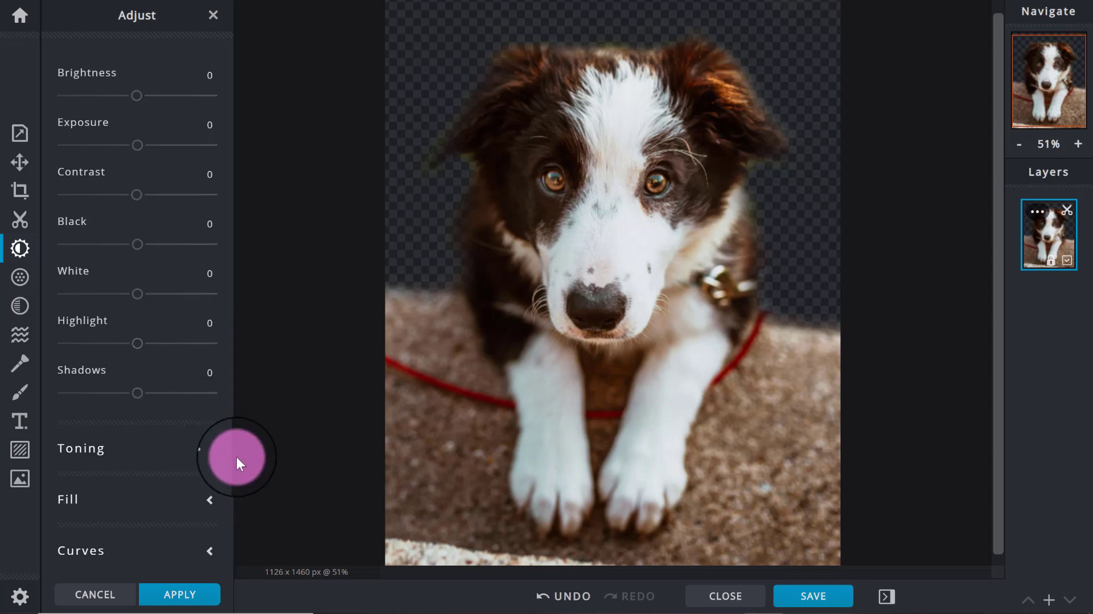
- Turn on Black & white with a brown sepia tone over the photo and apply the adjustments
{"action": "left_click_drag", "start_coordinate": [227, 415], "coordinate": [233, 132]}
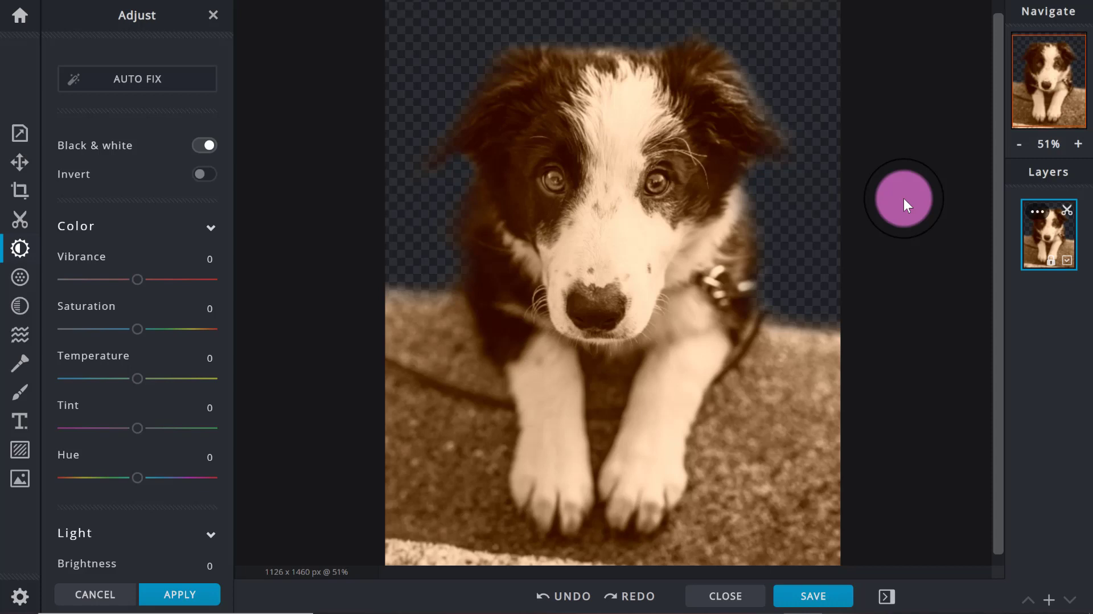
{"action": "left_click", "coordinate": [158, 597]}
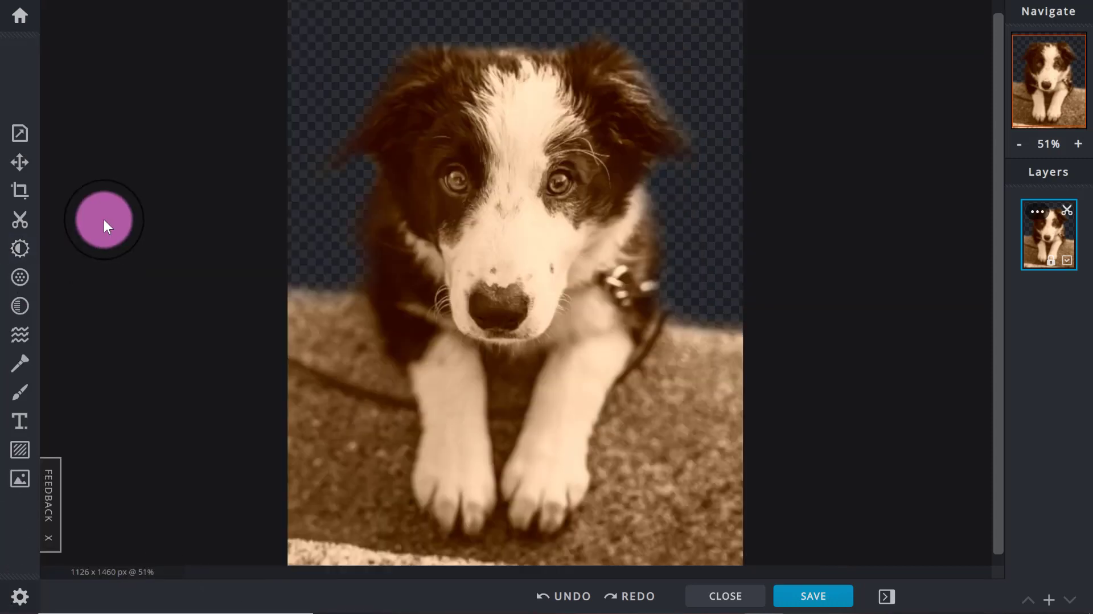
- Try the Mosaic filter and the Pixelate filter at 68 and 95, and return both to 0
{"action": "left_click", "coordinate": [20, 276]}
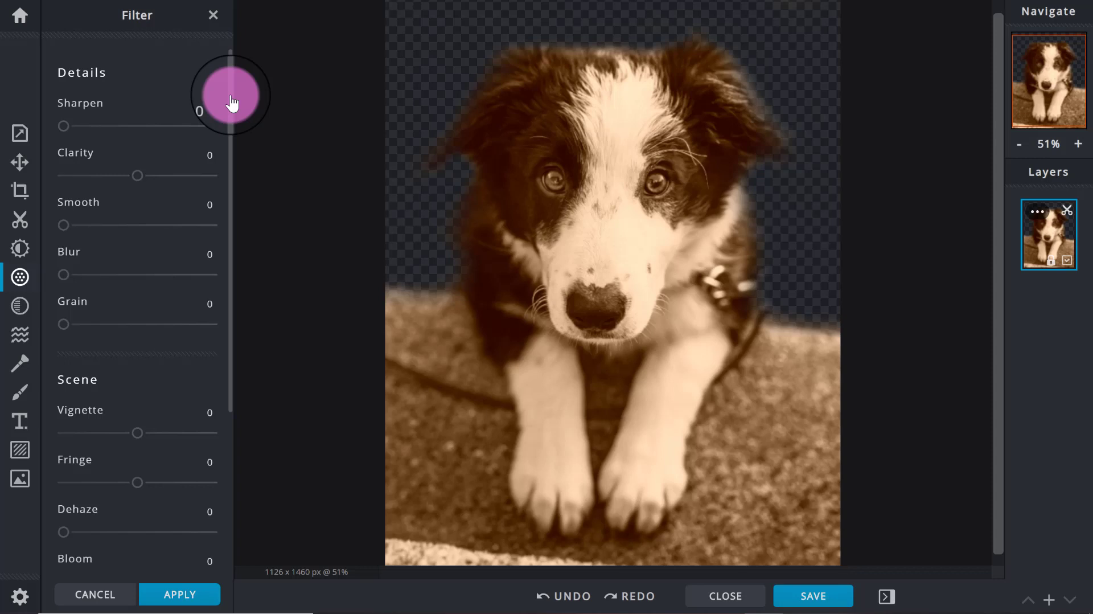
{"action": "left_click_drag", "start_coordinate": [230, 101], "coordinate": [224, 327]}
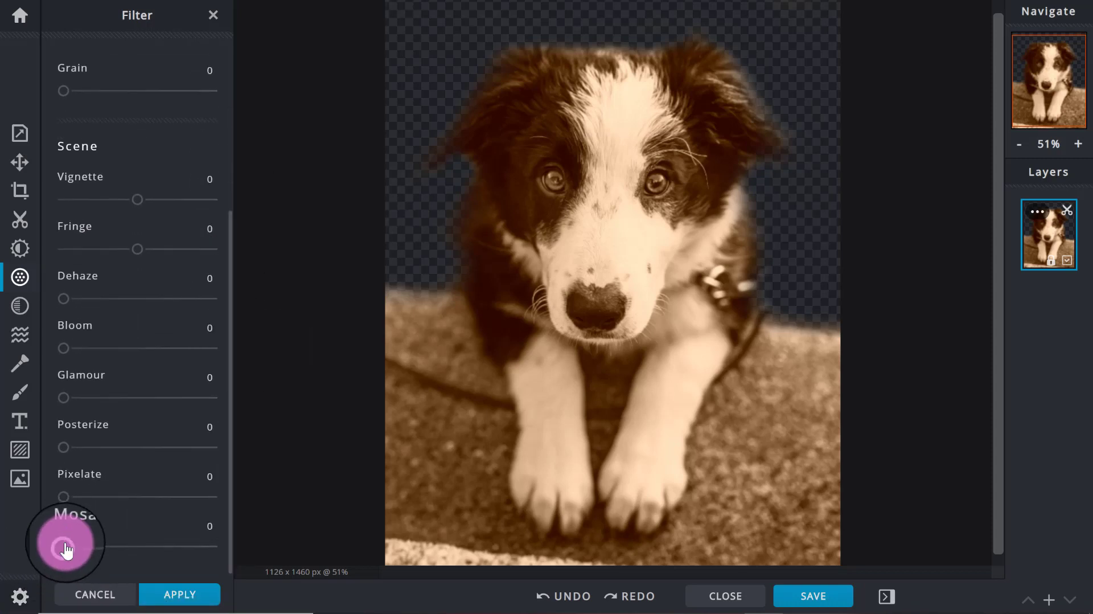
{"action": "left_click_drag", "start_coordinate": [65, 545], "coordinate": [142, 547]}
{"action": "left_click_drag", "start_coordinate": [143, 547], "coordinate": [166, 503]}
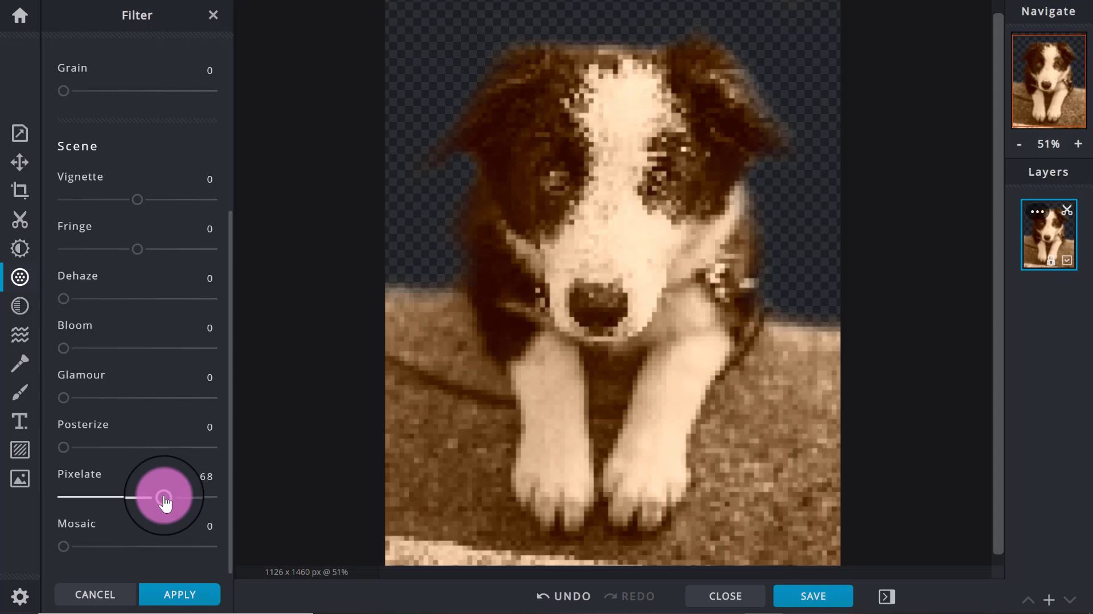
{"action": "left_click_drag", "start_coordinate": [165, 502], "coordinate": [205, 497]}
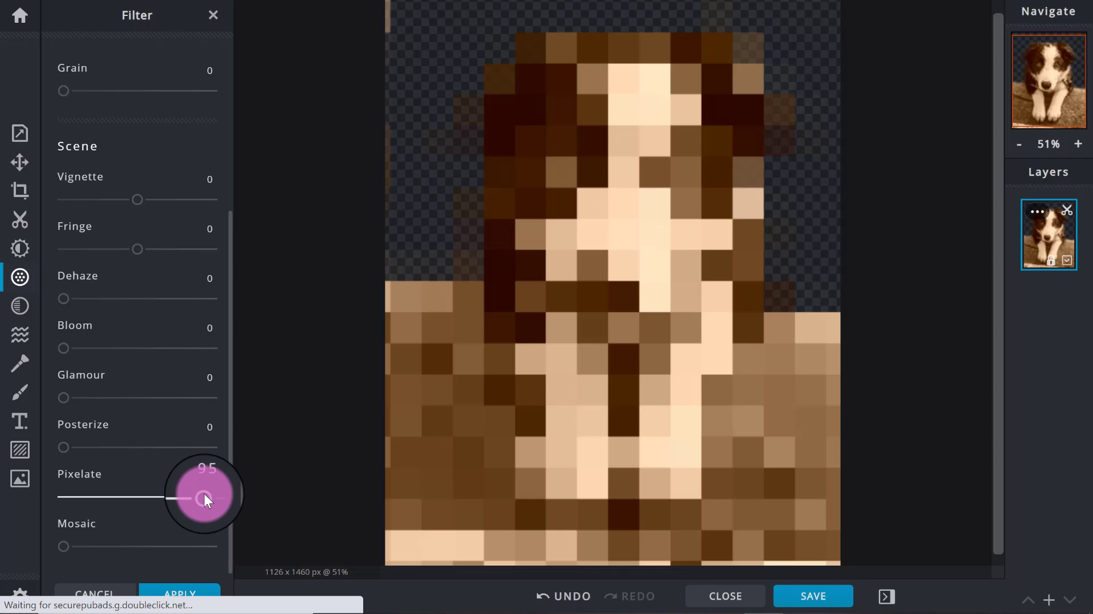
{"action": "left_click_drag", "start_coordinate": [204, 493], "coordinate": [22, 511]}
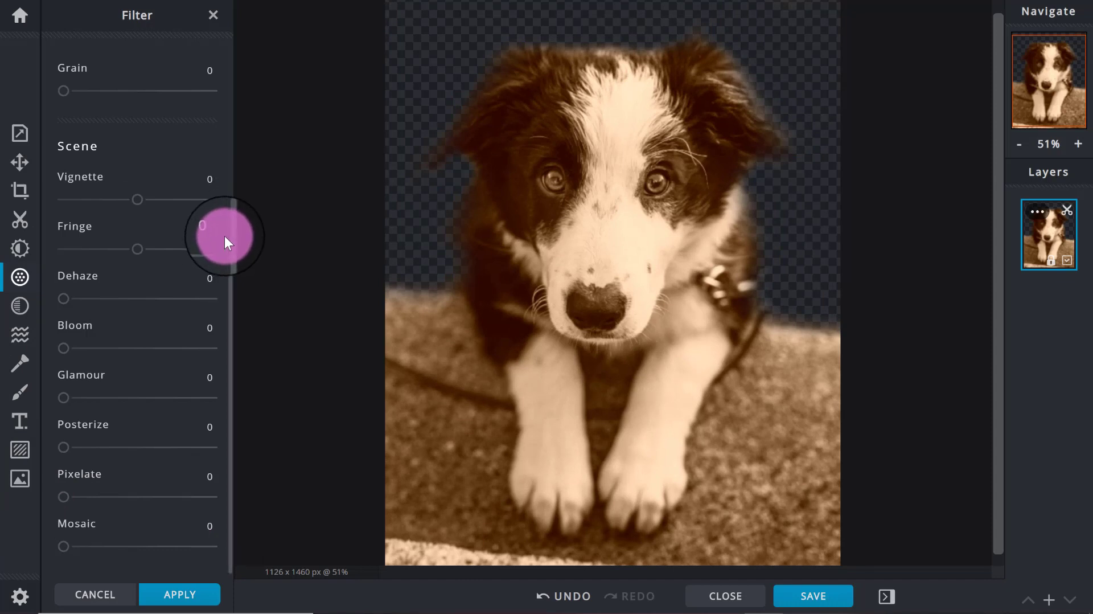
- Try the Vignette filter at -4 and a slight Fringe, and reset both to 0
{"action": "left_click_drag", "start_coordinate": [146, 195], "coordinate": [143, 250]}
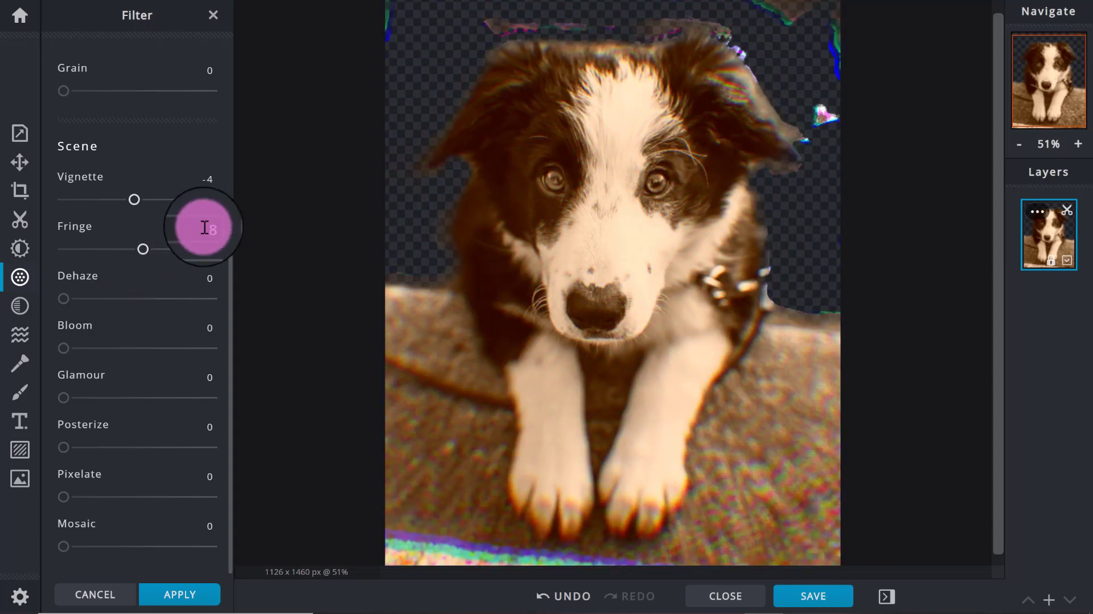
{"action": "left_click", "coordinate": [207, 227]}
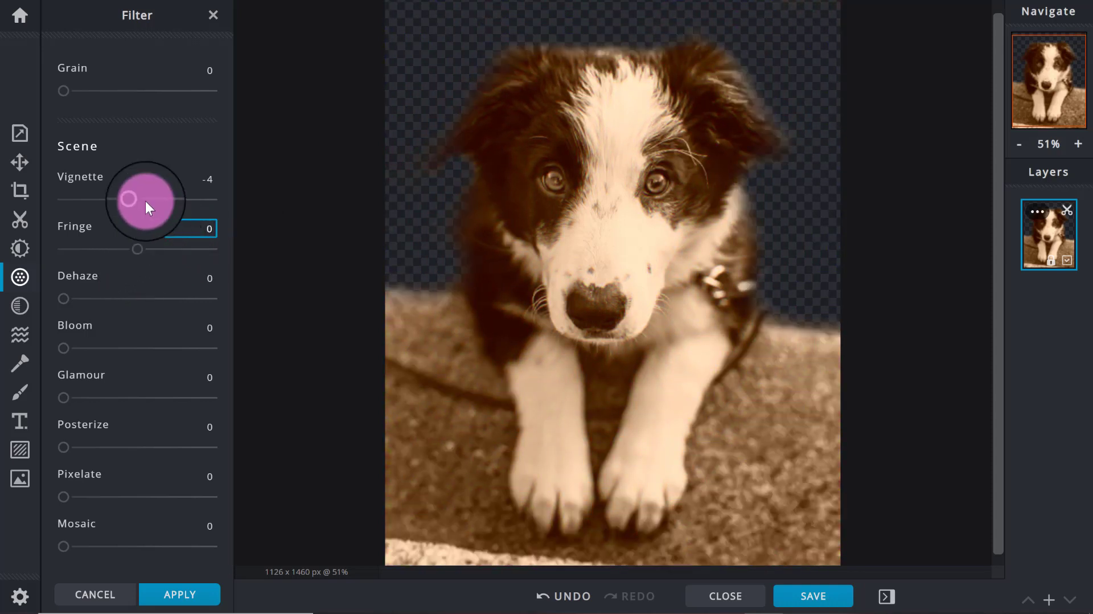
{"action": "double_click", "coordinate": [208, 179]}
{"action": "key", "text": "BackSpace"}
{"action": "key", "text": "BackSpace"}
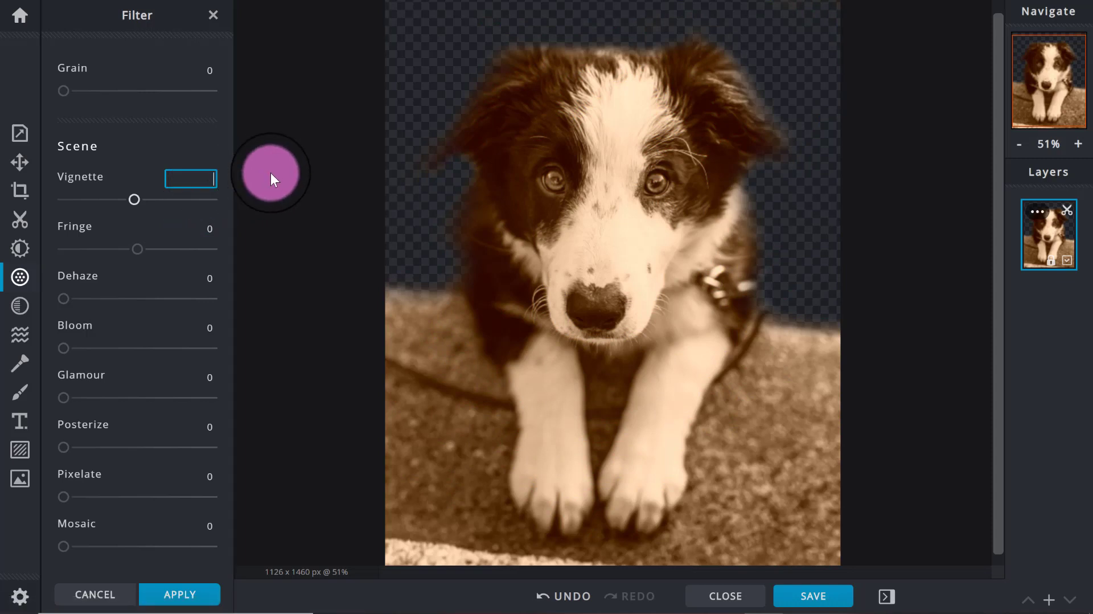
{"action": "type", "text": "0"}
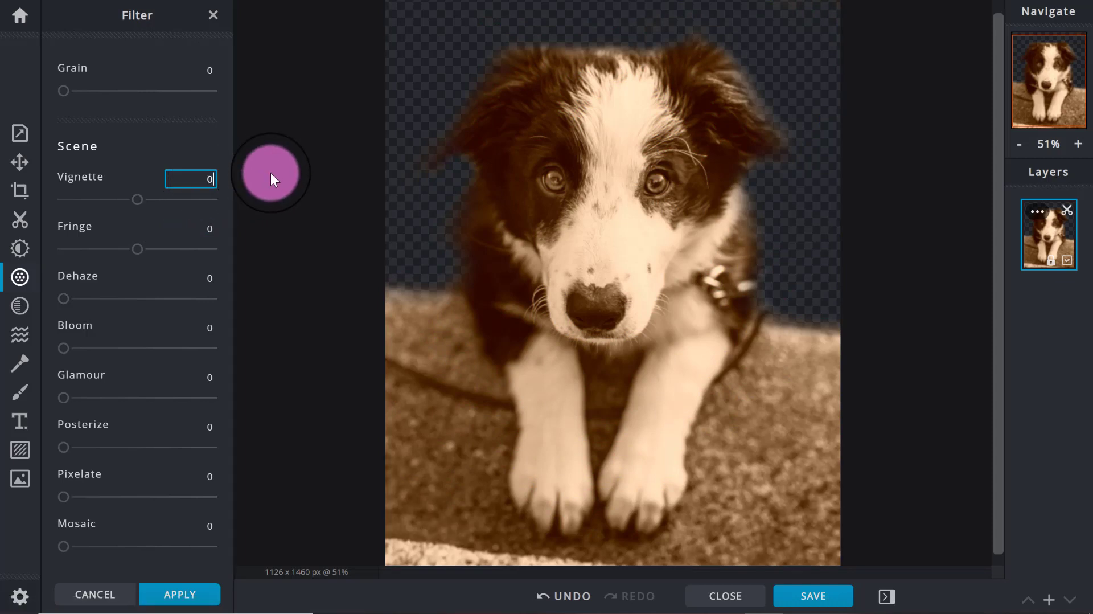
- Browse the effect collections and try the Artzy effects Mozak, Frank and Pinvet on the photo
{"action": "left_click", "coordinate": [21, 308]}
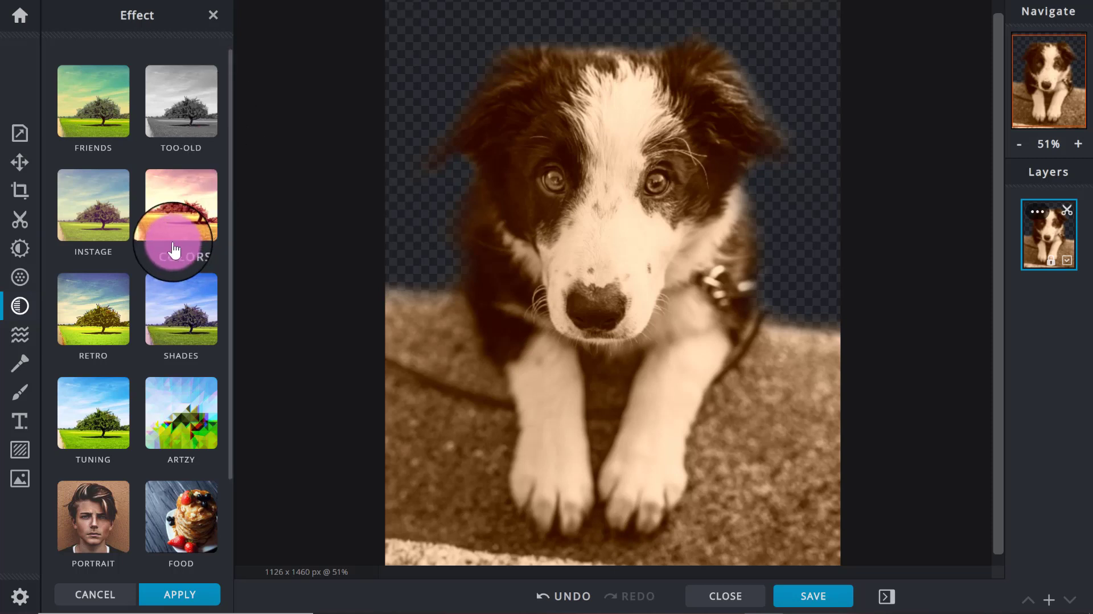
{"action": "left_click_drag", "start_coordinate": [232, 134], "coordinate": [232, 209]}
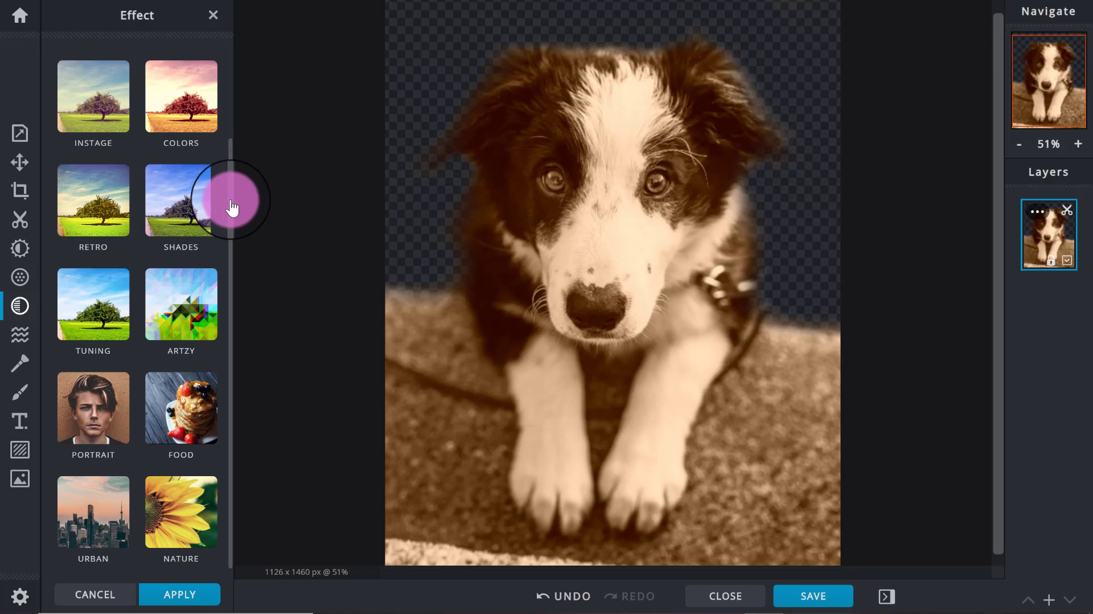
{"action": "left_click", "coordinate": [182, 329]}
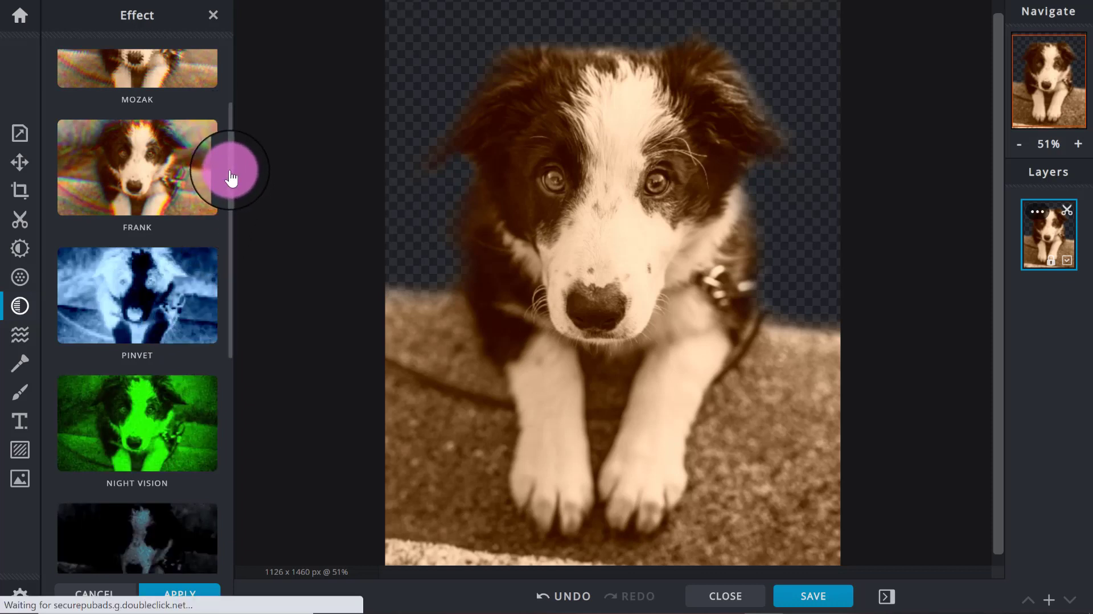
{"action": "left_click_drag", "start_coordinate": [229, 156], "coordinate": [229, 115]}
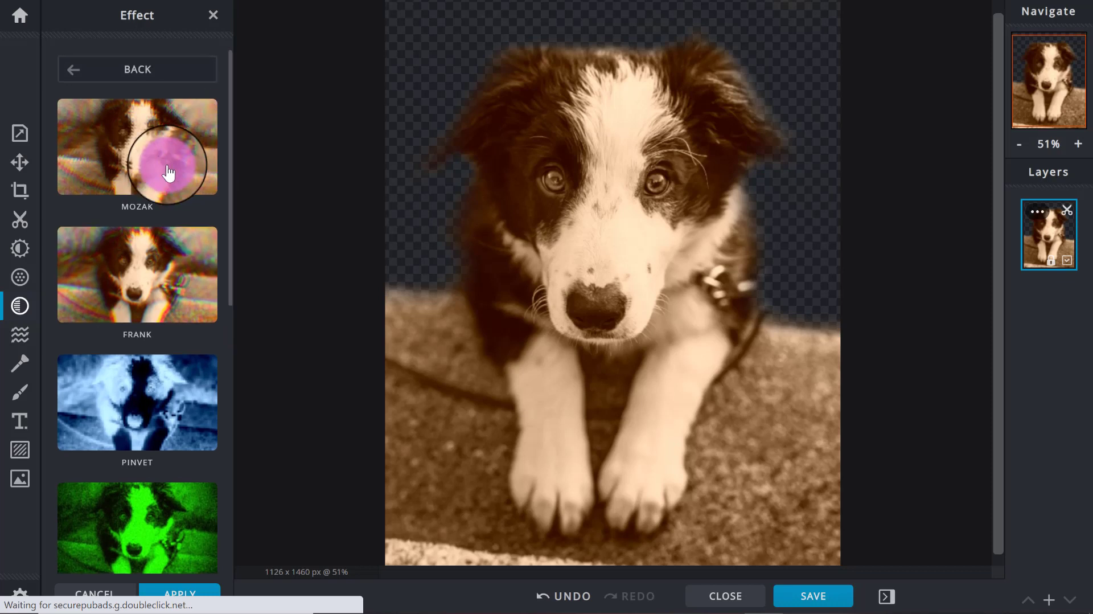
{"action": "left_click", "coordinate": [168, 172]}
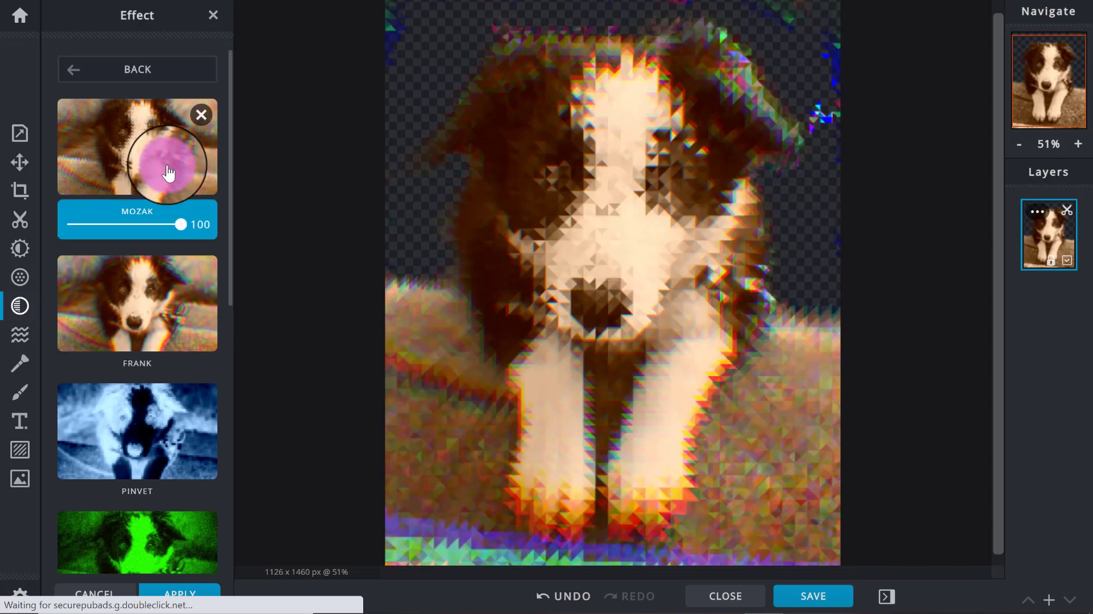
{"action": "left_click", "coordinate": [151, 298]}
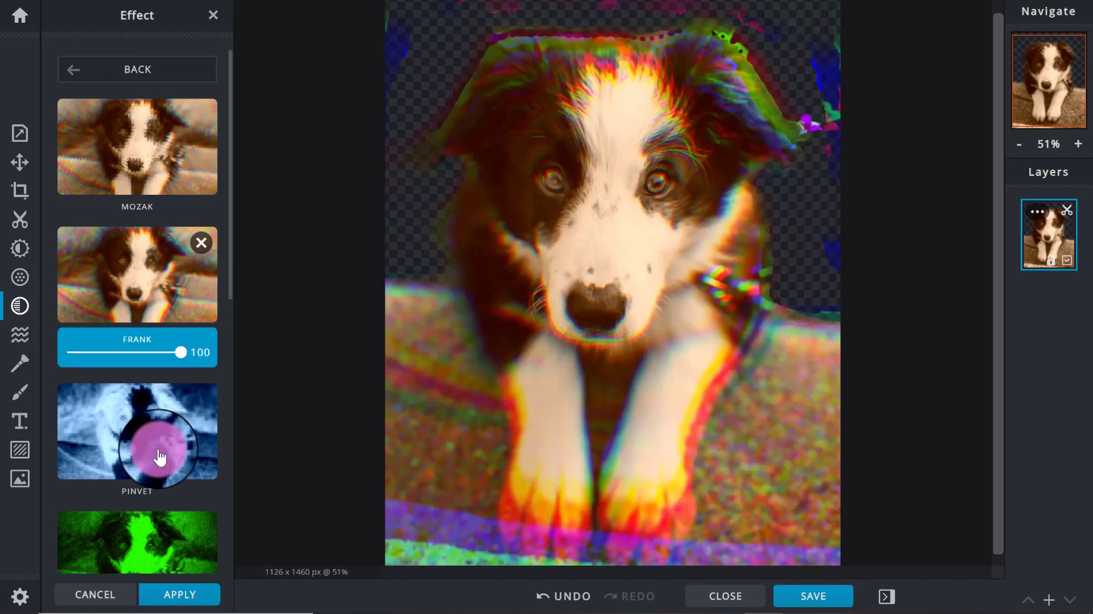
{"action": "left_click", "coordinate": [160, 457]}
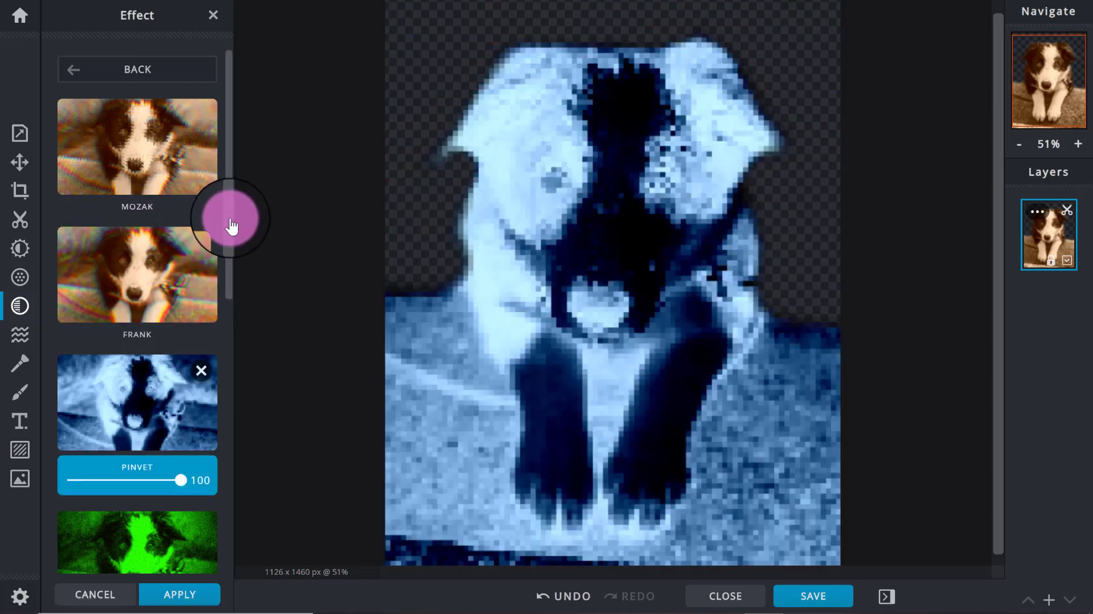
- Try the Artzy effects Night Vision, Darkstreet, Blomberg, Lolita and Atonic on the photo
{"action": "left_click_drag", "start_coordinate": [231, 226], "coordinate": [224, 341]}
{"action": "left_click", "coordinate": [167, 309]}
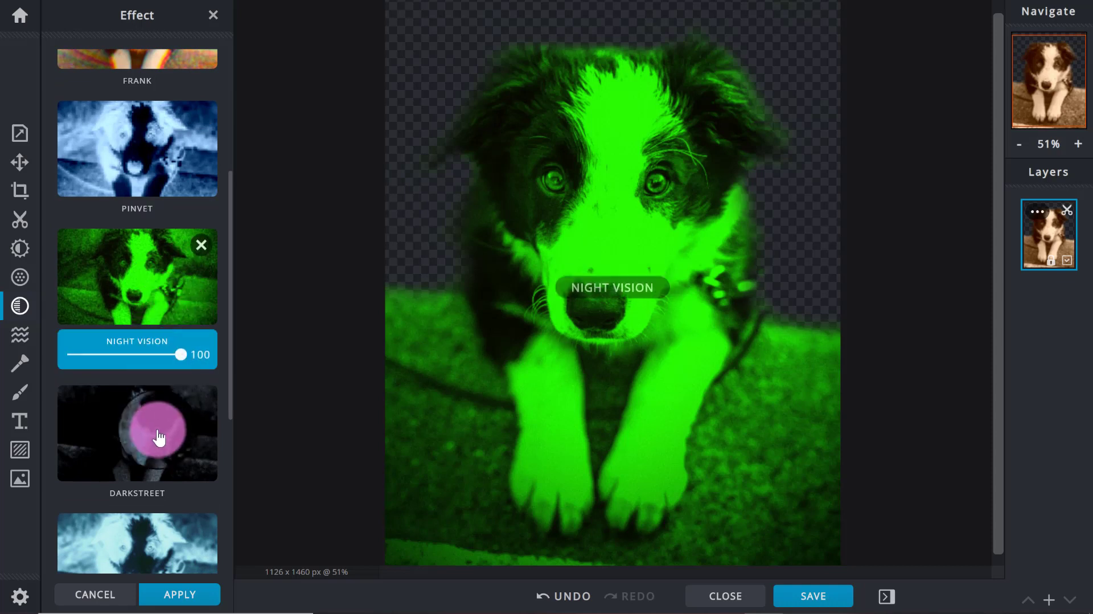
{"action": "left_click", "coordinate": [159, 437]}
{"action": "left_click", "coordinate": [154, 525]}
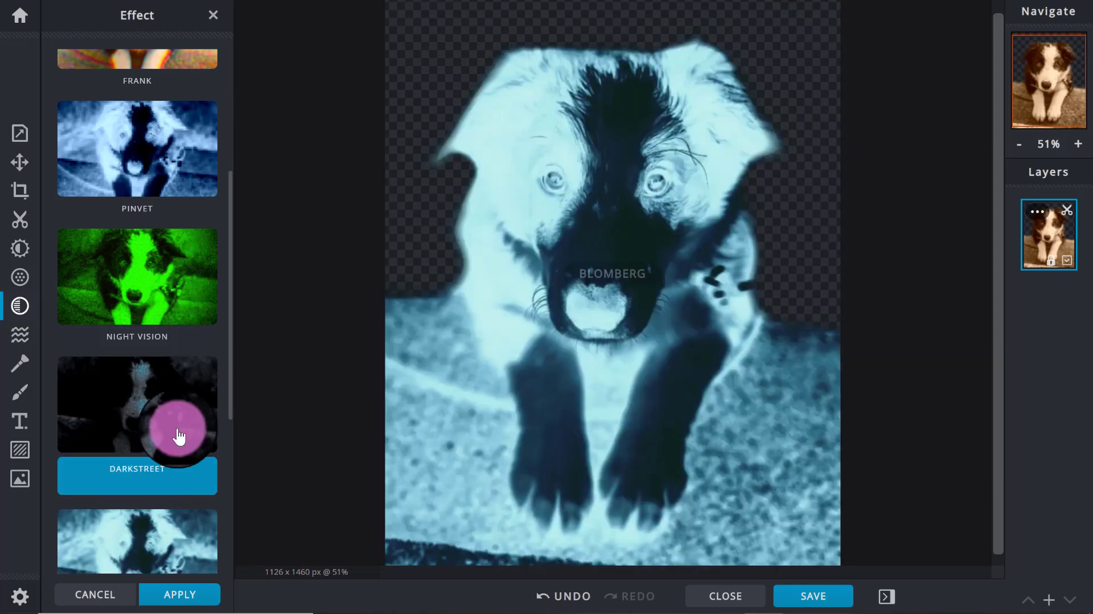
{"action": "left_click_drag", "start_coordinate": [232, 343], "coordinate": [229, 508]}
{"action": "left_click", "coordinate": [171, 381]}
{"action": "left_click", "coordinate": [171, 483]}
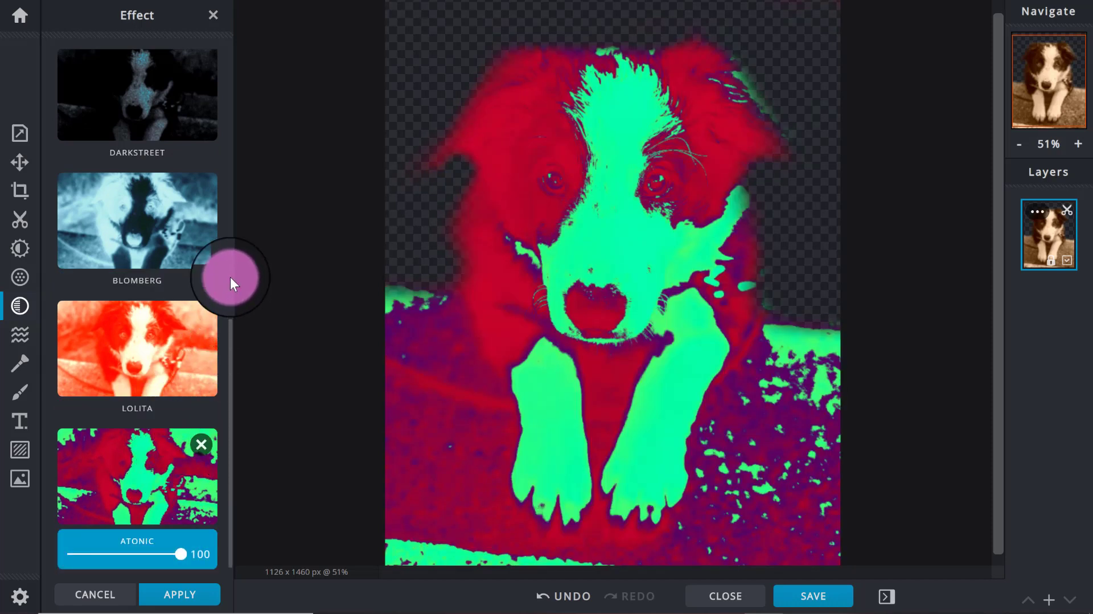
- Try Frank, Pinvet and Night Vision once more, and cancel the Artzy effects
{"action": "left_click_drag", "start_coordinate": [231, 333], "coordinate": [232, 166]}
{"action": "left_click", "coordinate": [195, 93]}
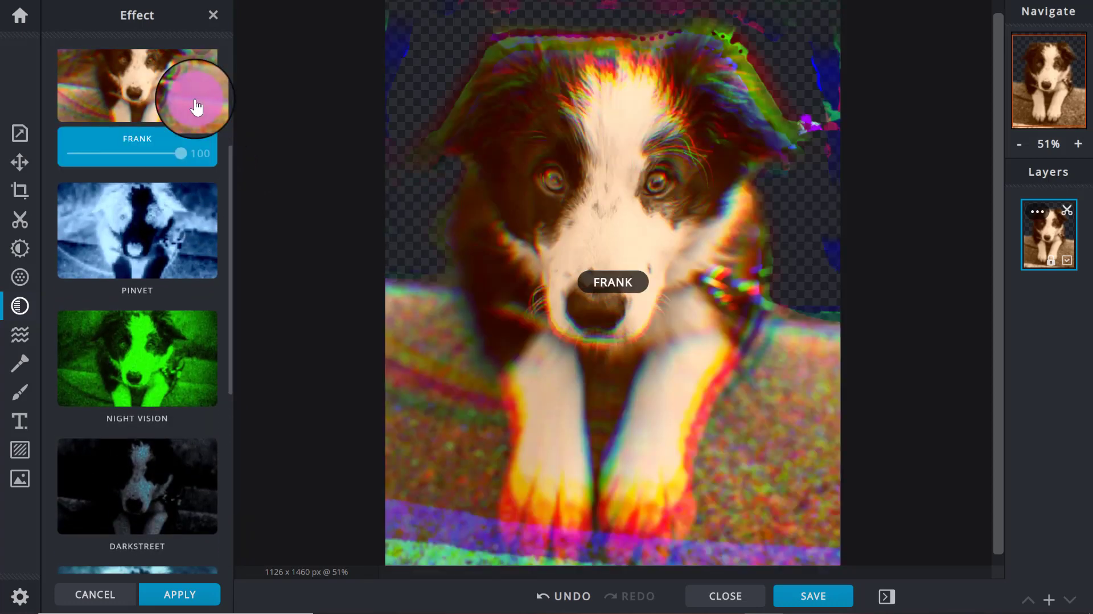
{"action": "left_click", "coordinate": [160, 238]}
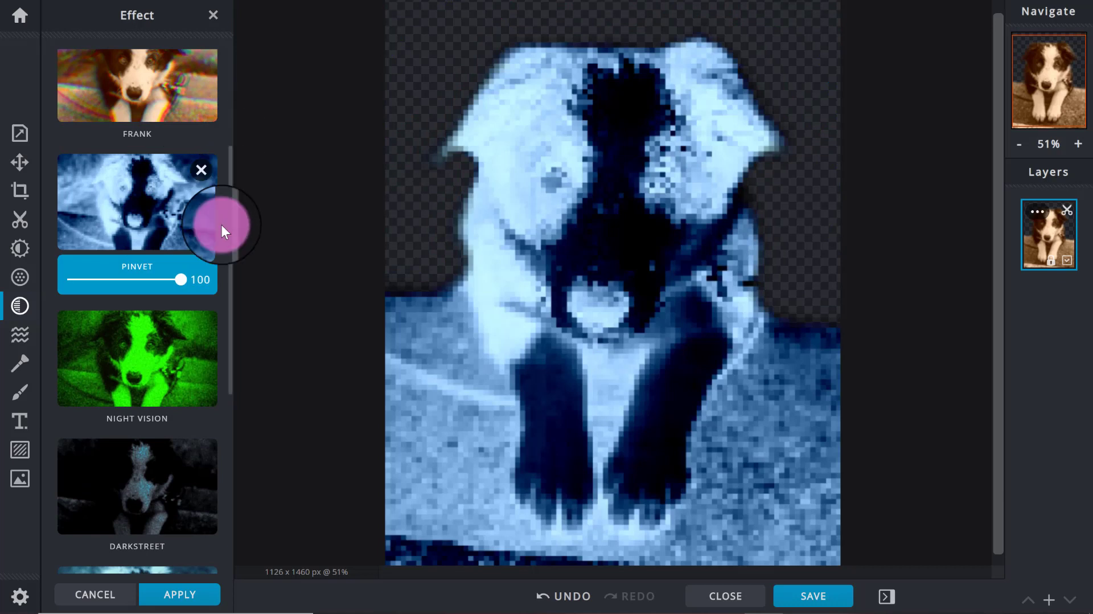
{"action": "left_click", "coordinate": [217, 367]}
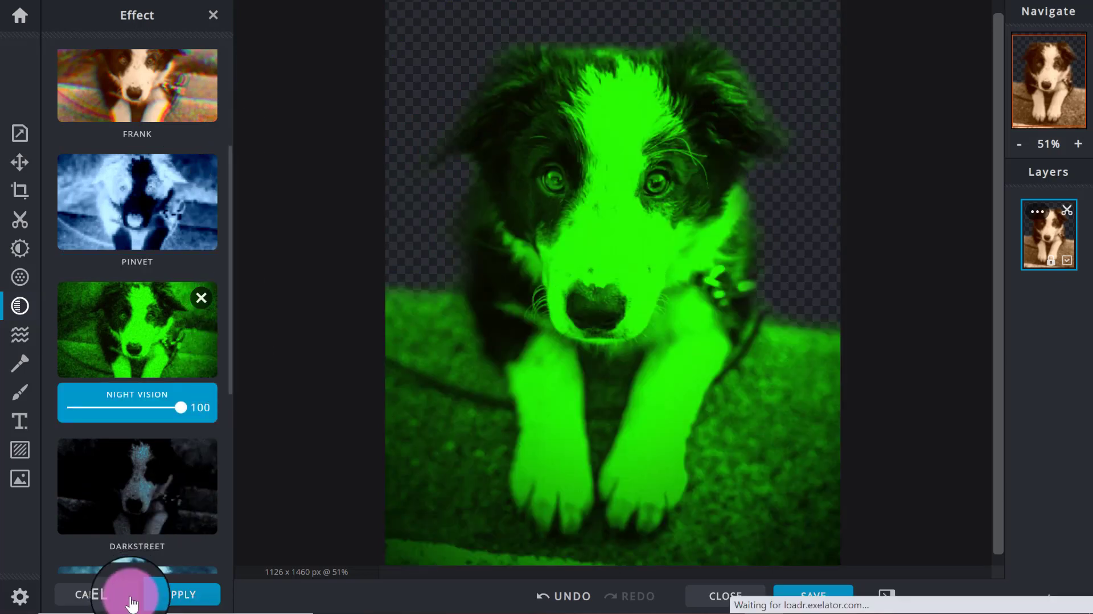
{"action": "left_click", "coordinate": [105, 603]}
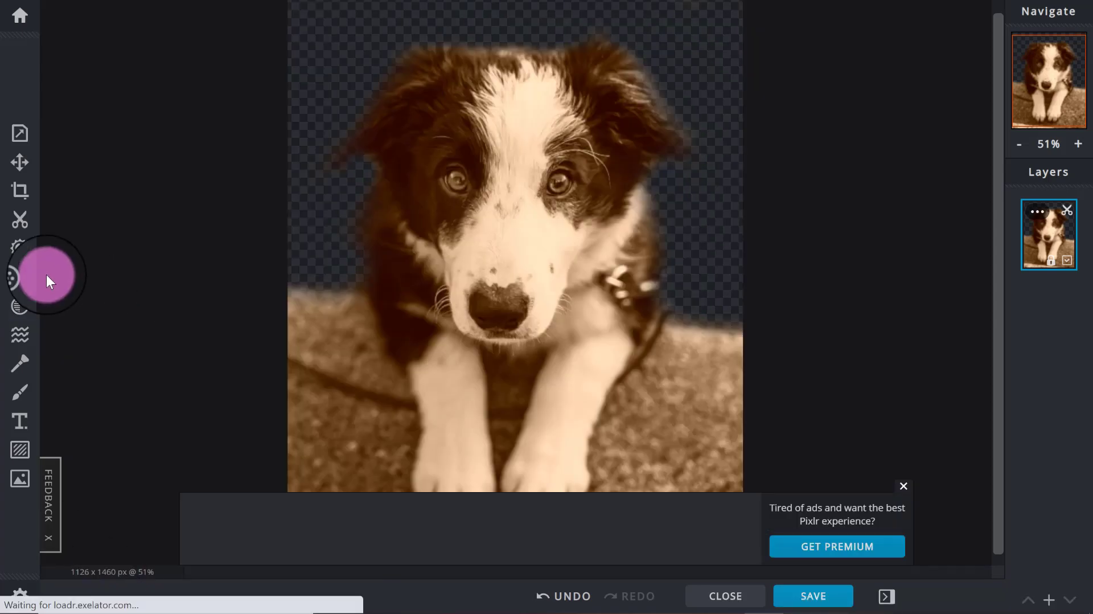
- Close the advertisement banner covering the lower part of the photo
{"action": "left_click", "coordinate": [21, 312]}
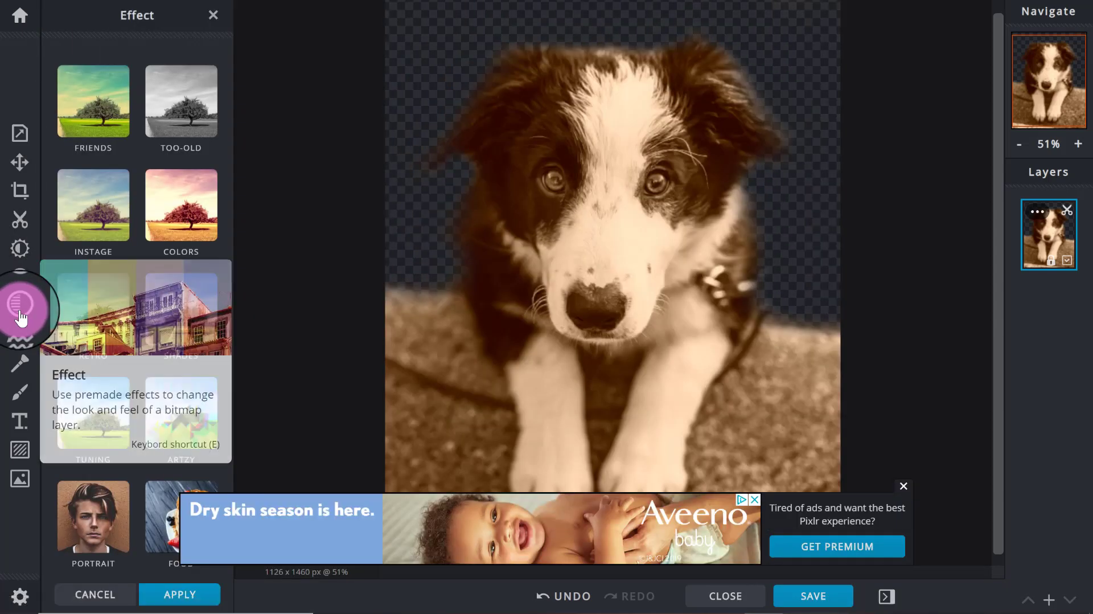
{"action": "left_click", "coordinate": [21, 279]}
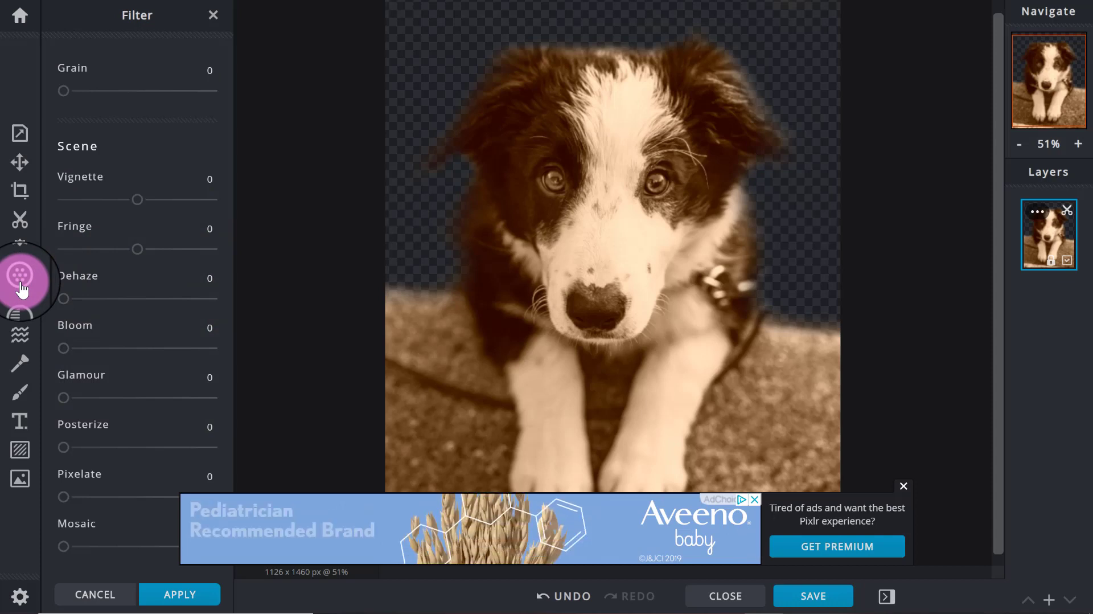
{"action": "left_click", "coordinate": [904, 485]}
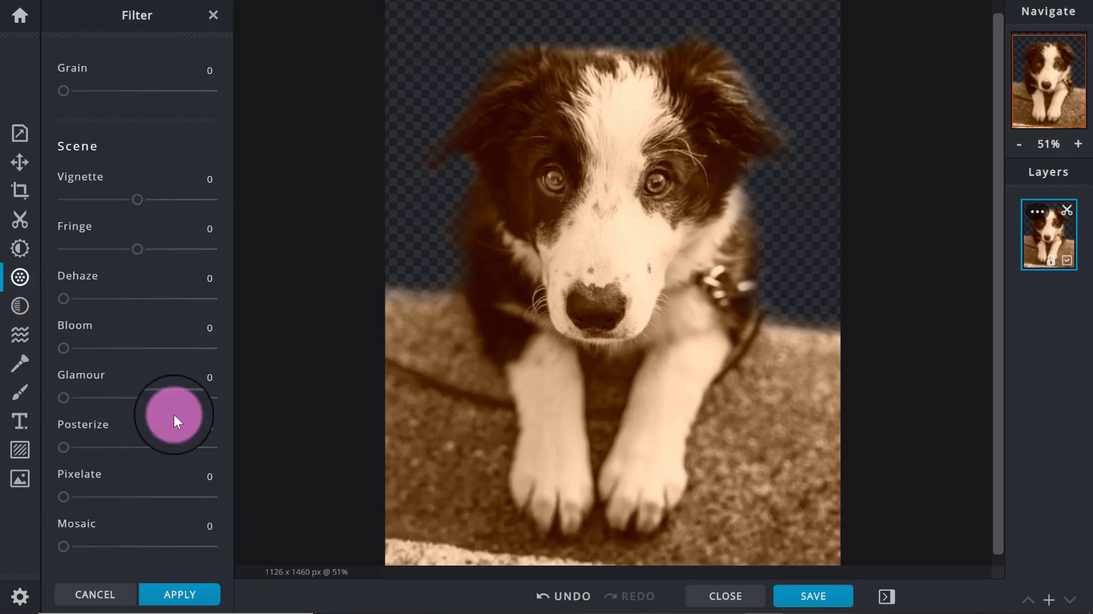
- Compare the Too-Old effects Gordon and Conny, and put the Harrison effect on the photo
{"action": "left_click", "coordinate": [22, 312]}
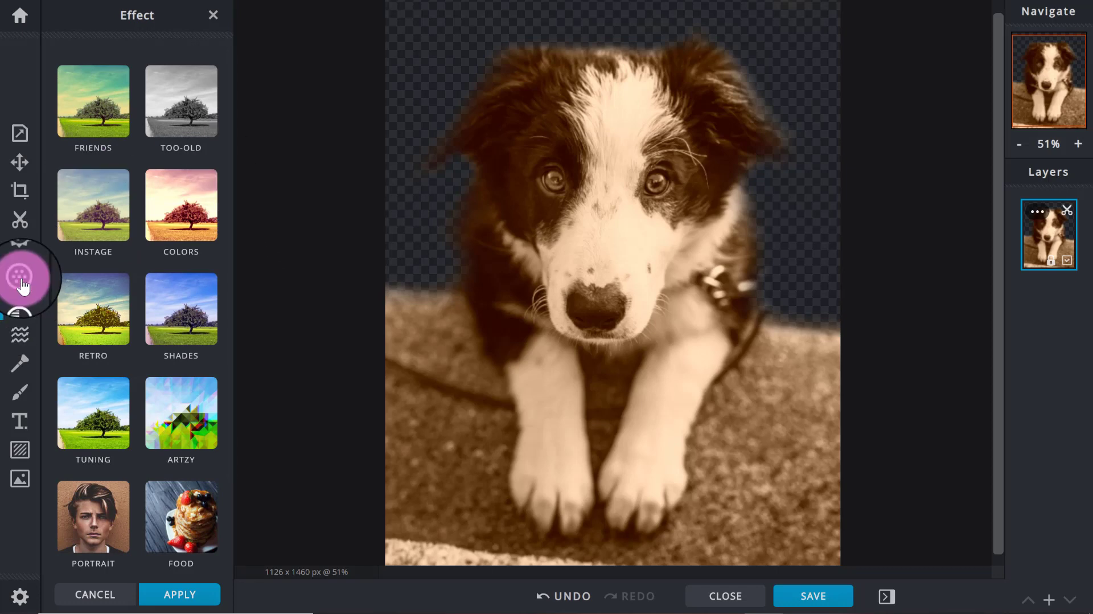
{"action": "left_click", "coordinate": [190, 130]}
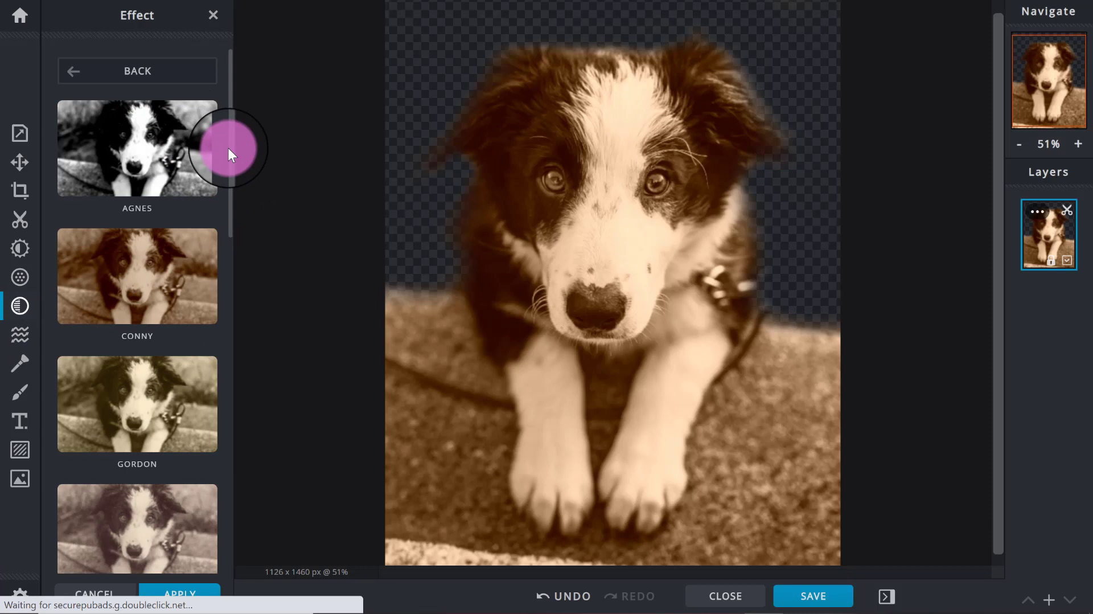
{"action": "left_click", "coordinate": [140, 422]}
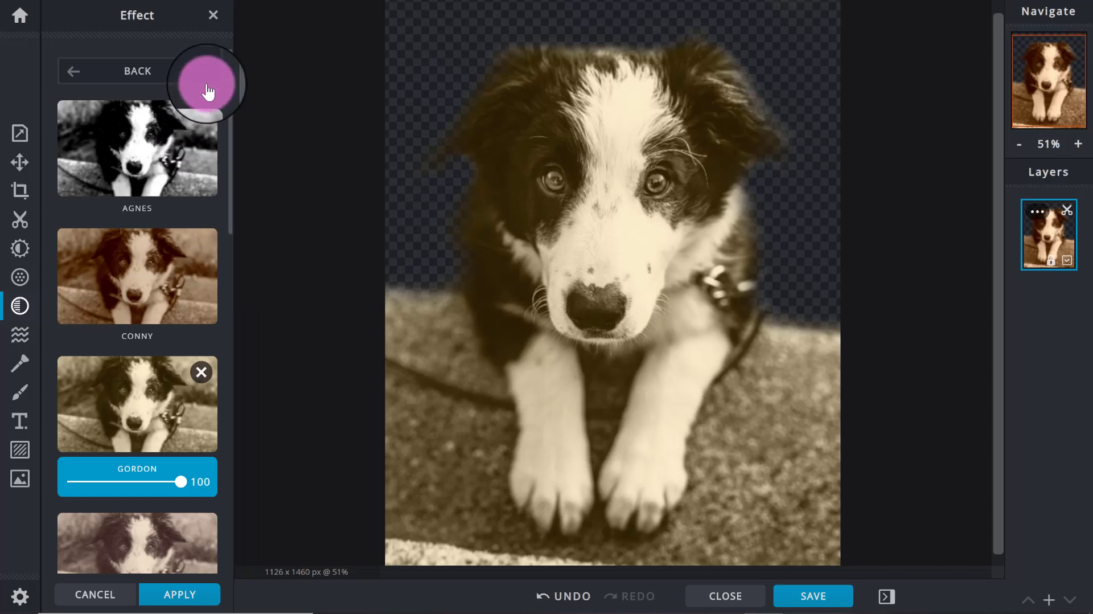
{"action": "left_click_drag", "start_coordinate": [232, 80], "coordinate": [224, 152]}
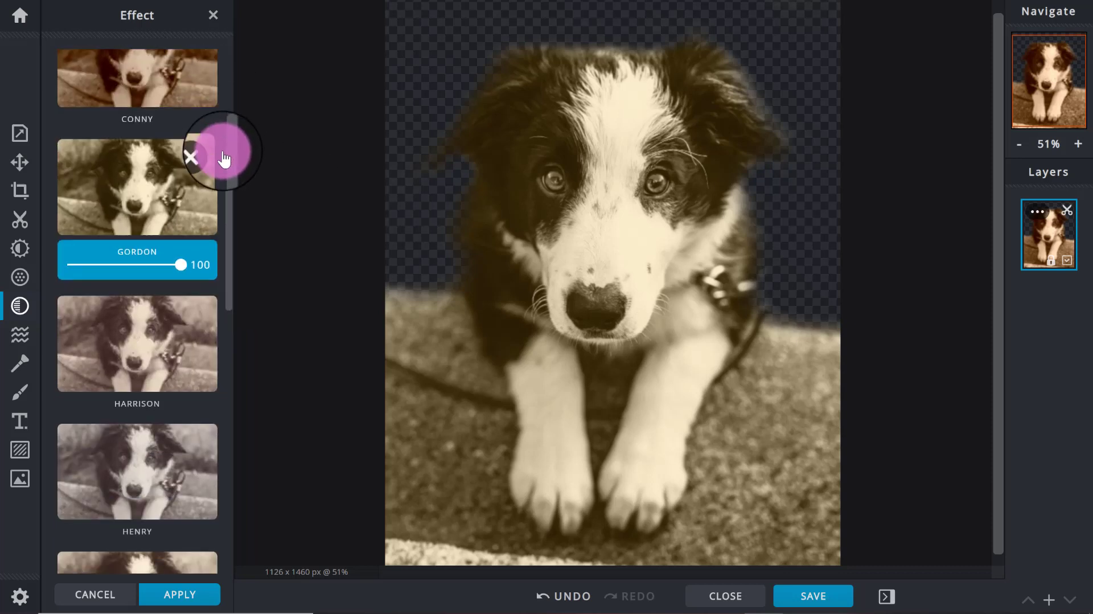
{"action": "left_click", "coordinate": [157, 82]}
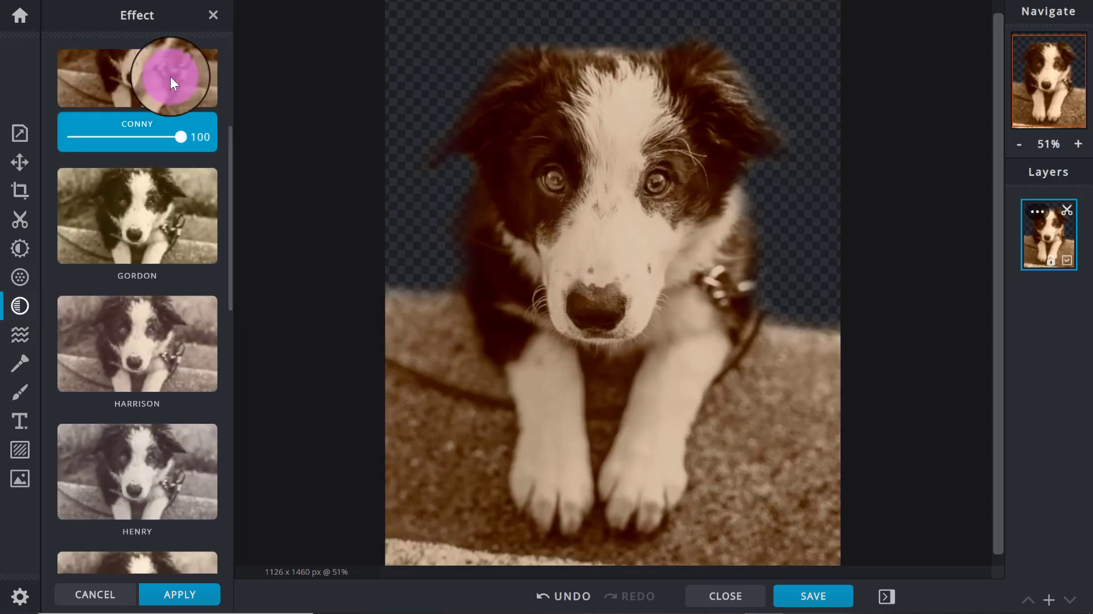
{"action": "left_click", "coordinate": [120, 242]}
{"action": "left_click", "coordinate": [132, 301]}
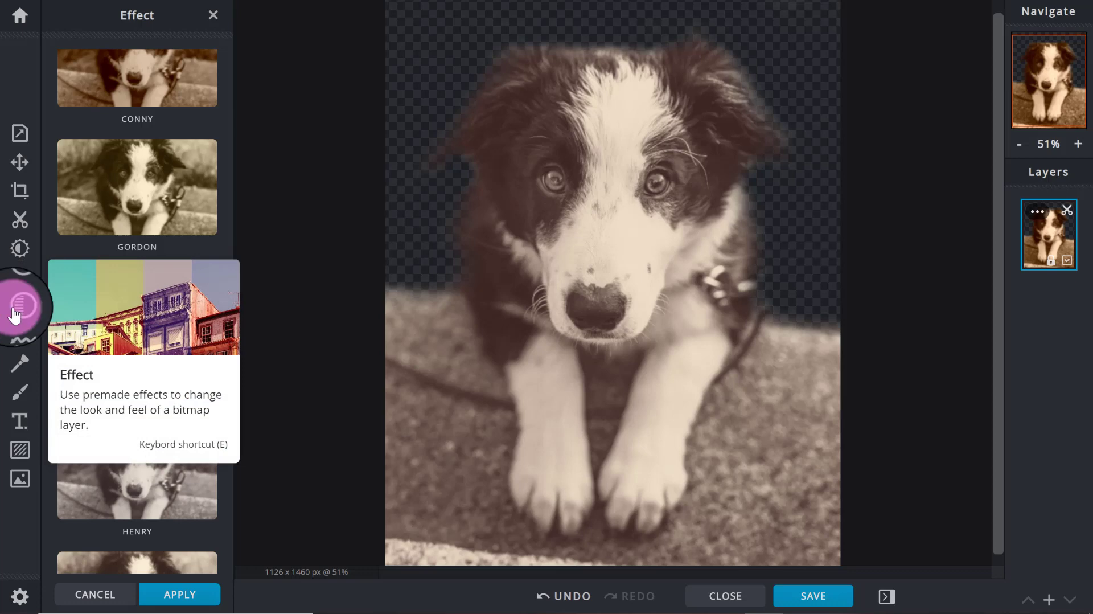
{"action": "left_click", "coordinate": [86, 592]}
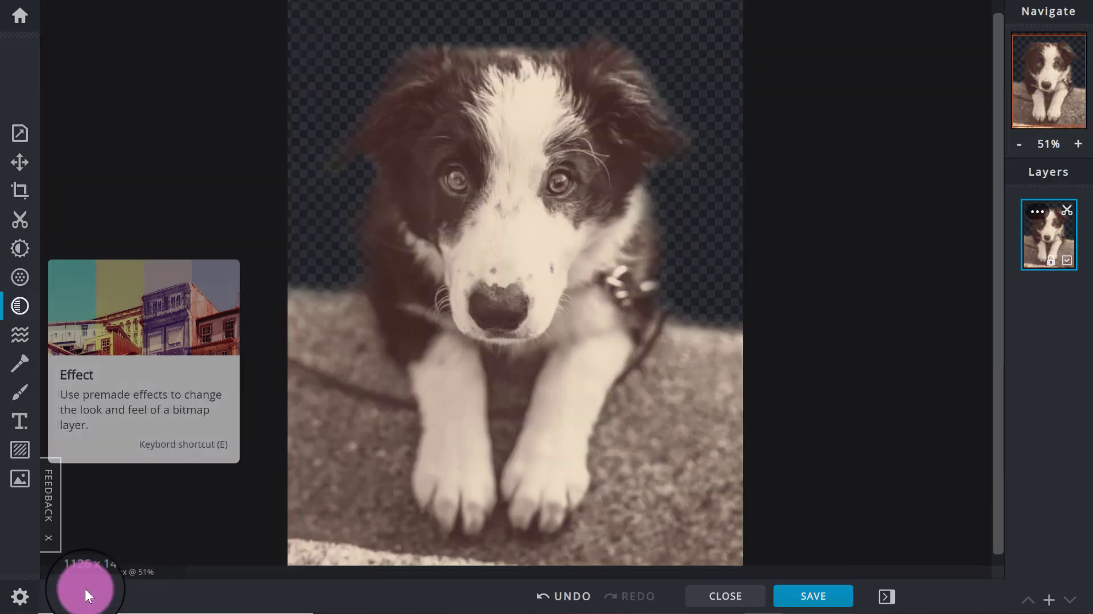
- Preview the Too-Old effect Henry on the photo, and apply the Logan effect at 100 instead
{"action": "left_click", "coordinate": [18, 308]}
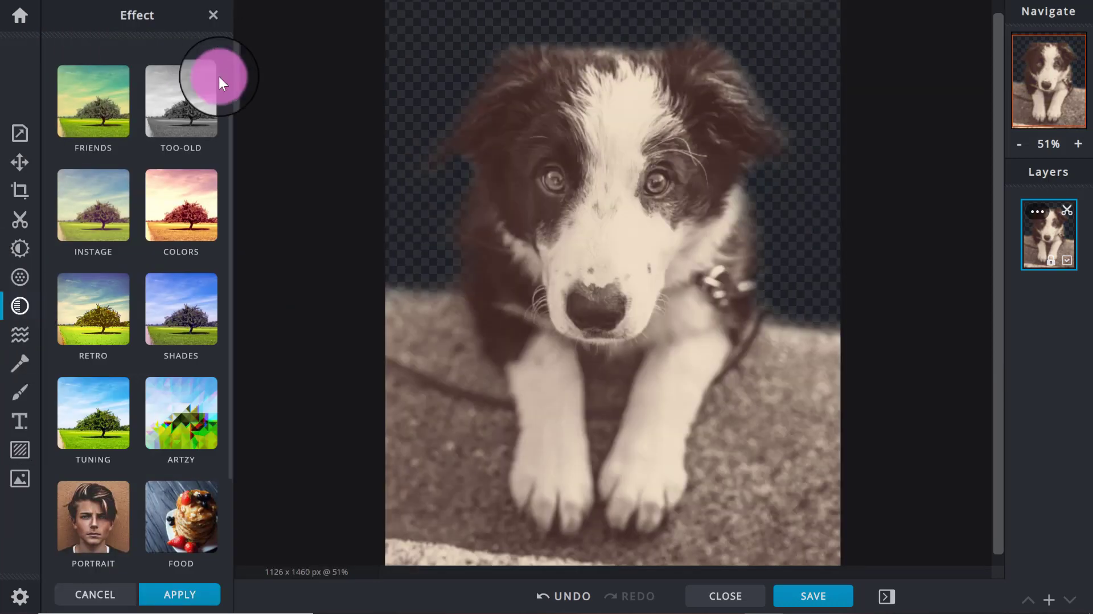
{"action": "left_click", "coordinate": [182, 97]}
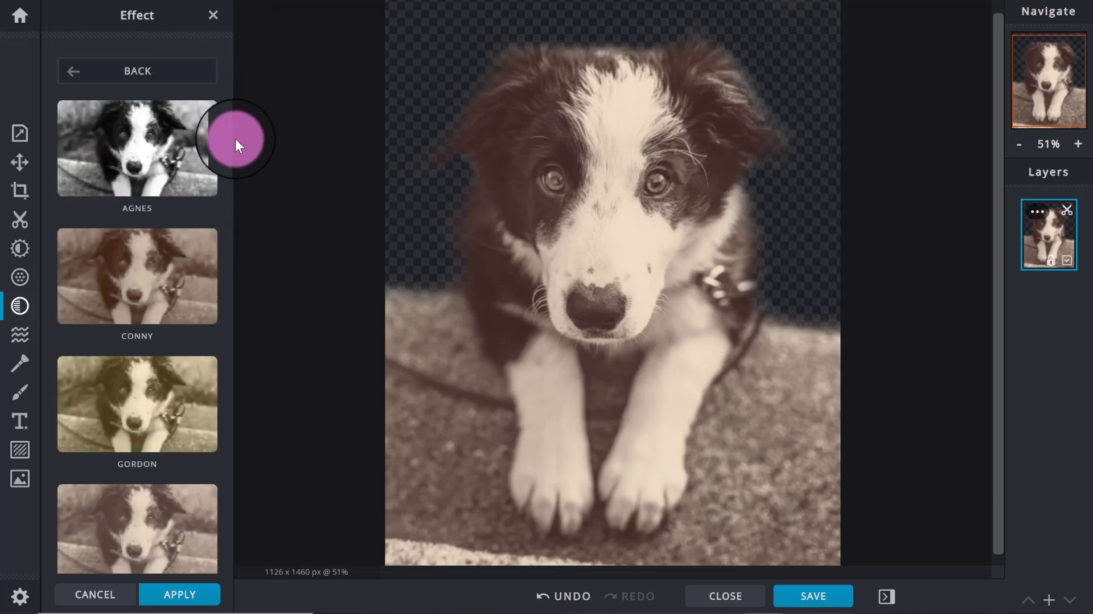
{"action": "left_click_drag", "start_coordinate": [232, 154], "coordinate": [228, 306]}
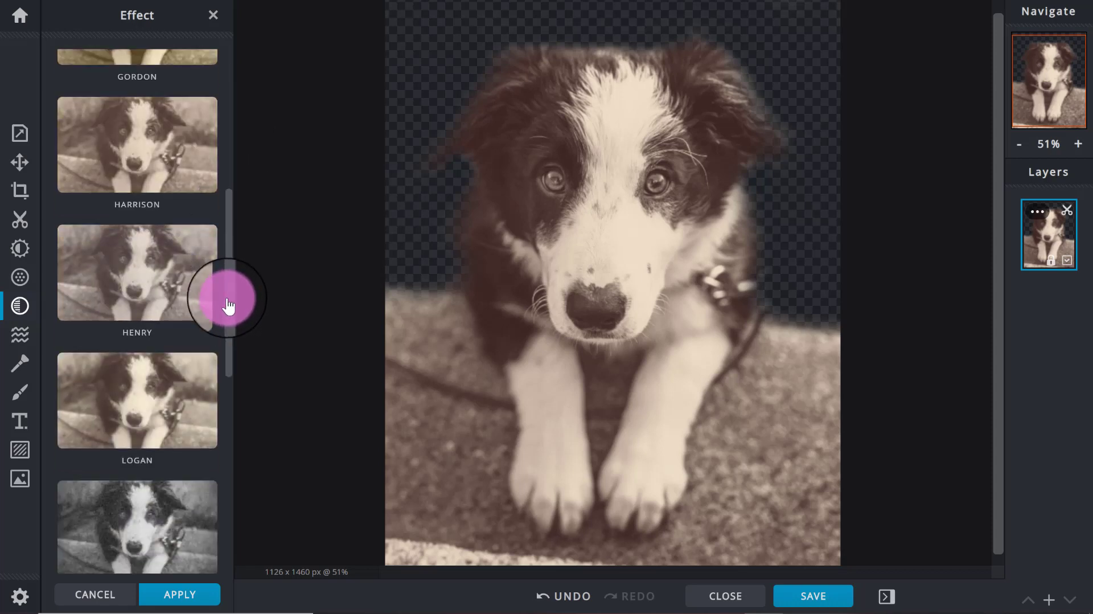
{"action": "left_click", "coordinate": [142, 234]}
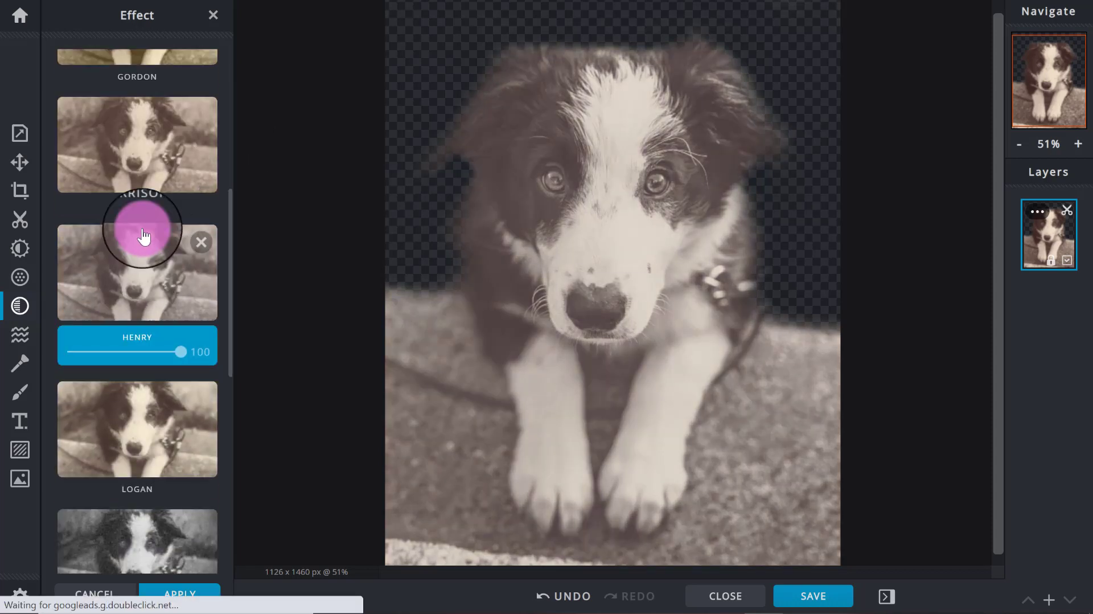
{"action": "left_click", "coordinate": [105, 446]}
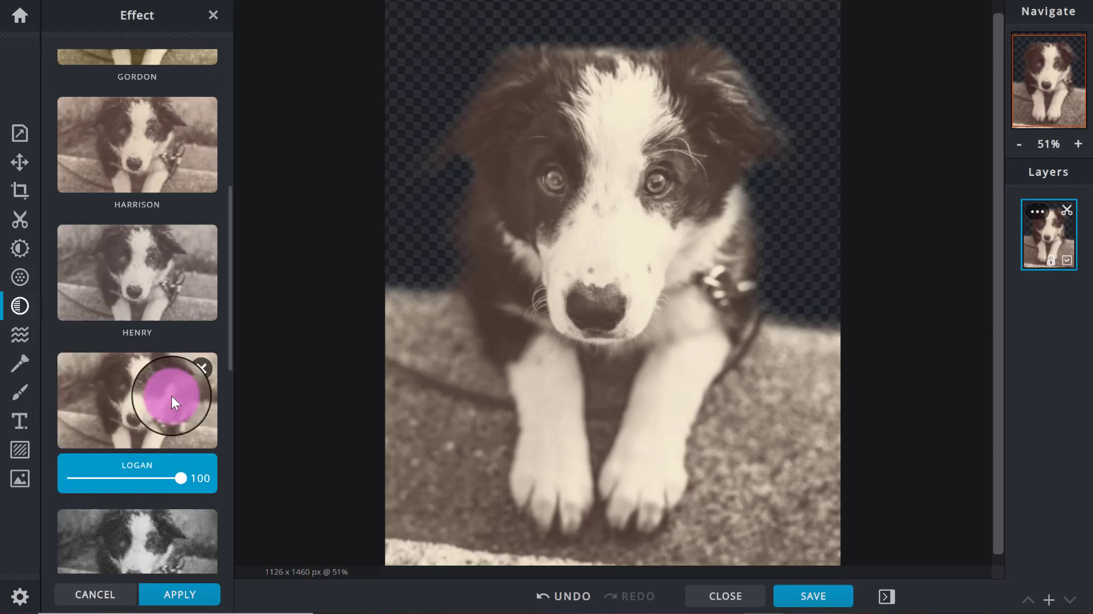
{"action": "left_click", "coordinate": [188, 595]}
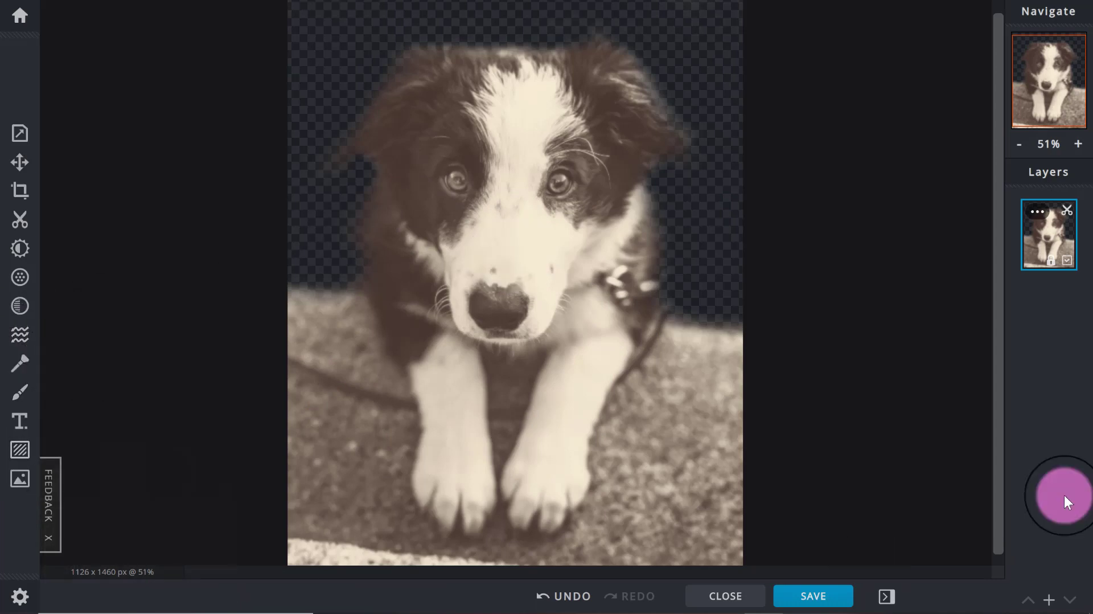
- Restore the removed background around the puppy using the Cutout brush in Keep mode with size 348 px
{"action": "left_click", "coordinate": [1067, 210]}
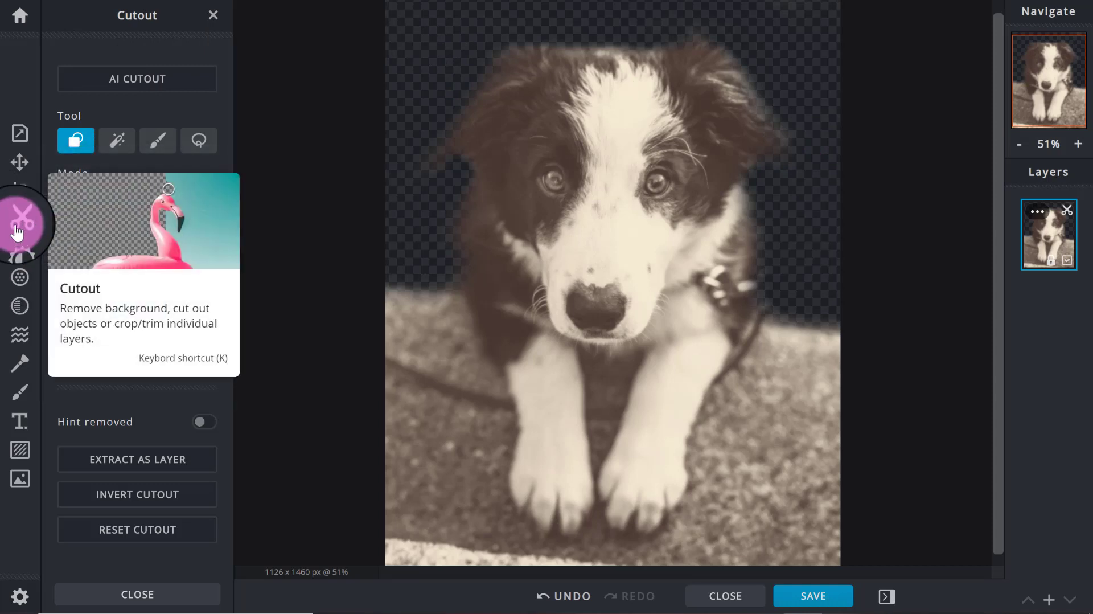
{"action": "left_click", "coordinate": [158, 143]}
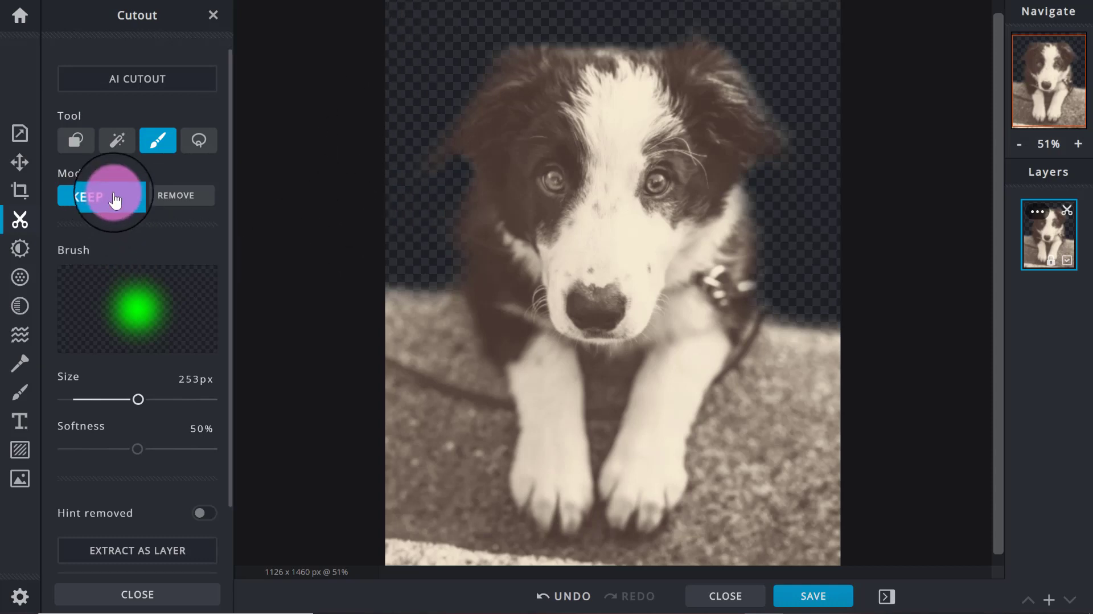
{"action": "left_click_drag", "start_coordinate": [138, 399], "coordinate": [166, 399]}
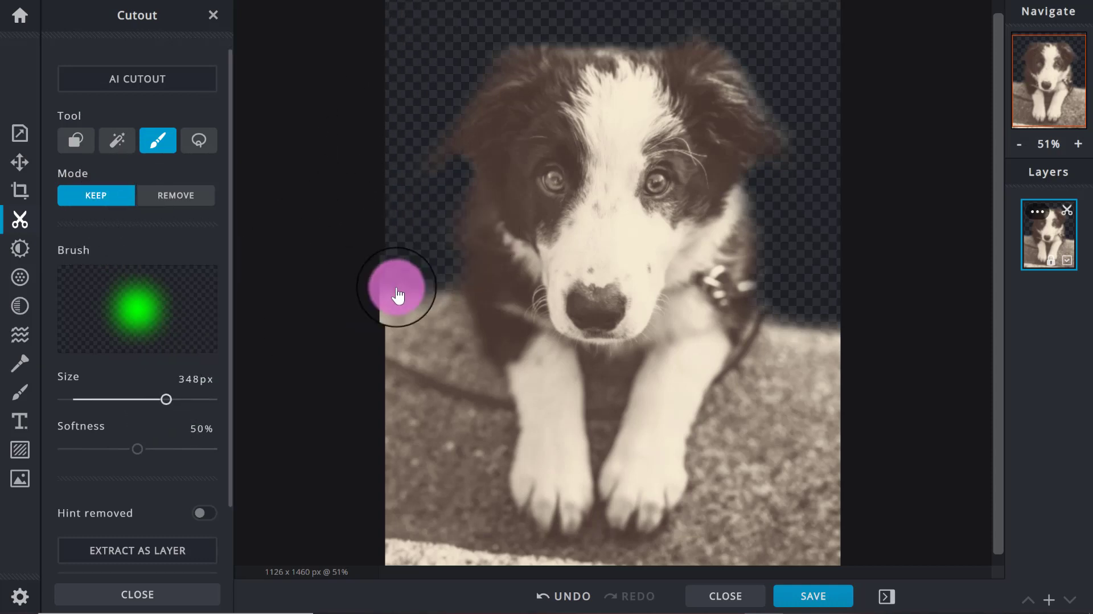
{"action": "mouse_move", "coordinate": [424, 244]}
{"action": "left_mouse_down"}
{"action": "mouse_move", "coordinate": [415, 322]}
{"action": "mouse_move", "coordinate": [424, 23]}
{"action": "mouse_move", "coordinate": [476, 90]}
{"action": "left_mouse_up"}
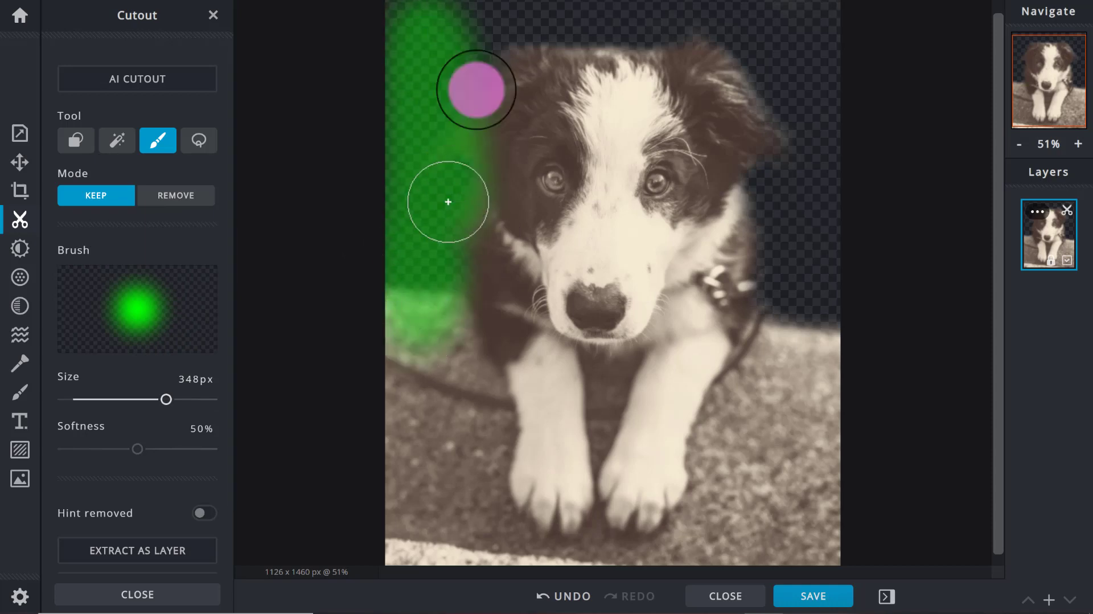
{"action": "mouse_move", "coordinate": [449, 202]}
{"action": "left_mouse_down"}
{"action": "mouse_move", "coordinate": [497, 3]}
{"action": "mouse_move", "coordinate": [425, 101]}
{"action": "mouse_move", "coordinate": [345, 24]}
{"action": "mouse_move", "coordinate": [983, 27]}
{"action": "left_mouse_up"}
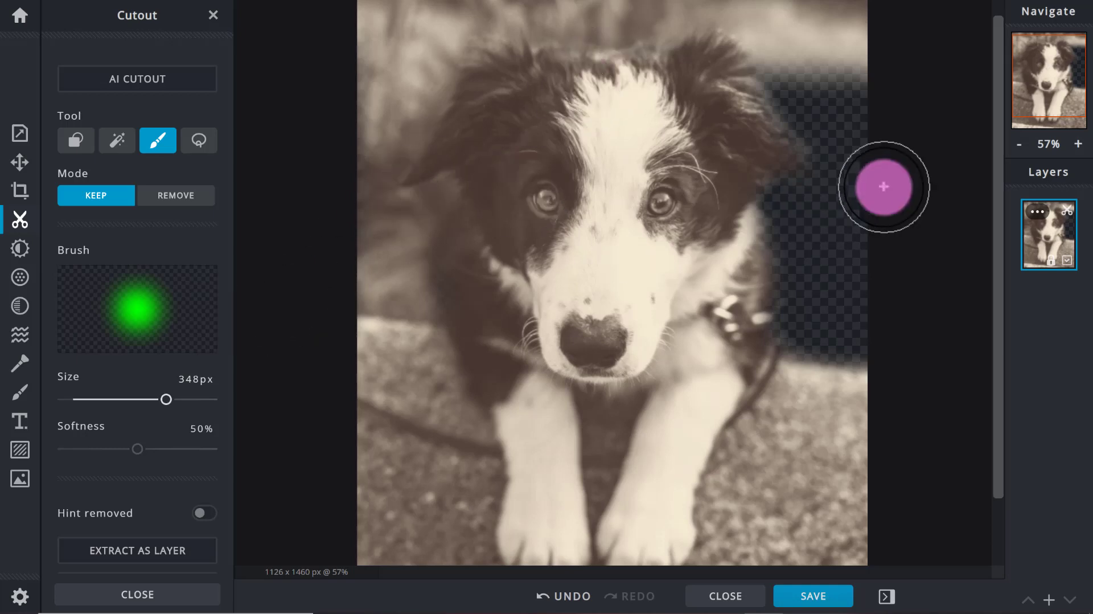
{"action": "mouse_move", "coordinate": [818, 97]}
{"action": "left_mouse_down"}
{"action": "mouse_move", "coordinate": [875, 353]}
{"action": "mouse_move", "coordinate": [835, 295]}
{"action": "mouse_move", "coordinate": [808, 51]}
{"action": "mouse_move", "coordinate": [794, 392]}
{"action": "mouse_move", "coordinate": [765, 96]}
{"action": "mouse_move", "coordinate": [841, 397]}
{"action": "left_mouse_up"}
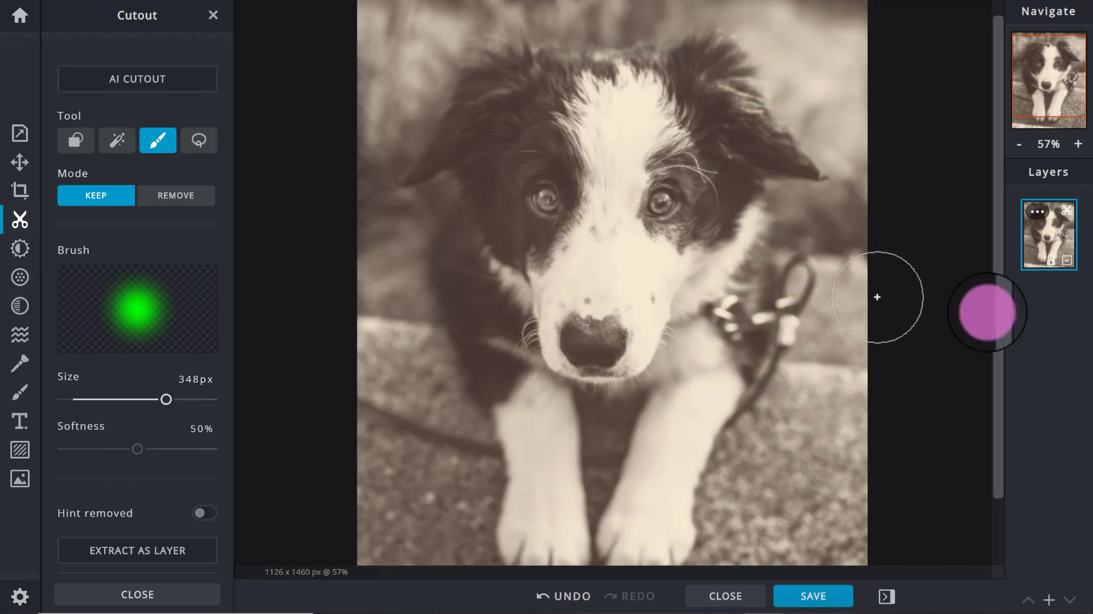
- Brush along the photo's upper and side edges and around the puppy's ears to bring back any remaining removed areas
{"action": "scroll", "coordinate": [989, 312], "scroll_direction": "down", "scroll_amount": 2}
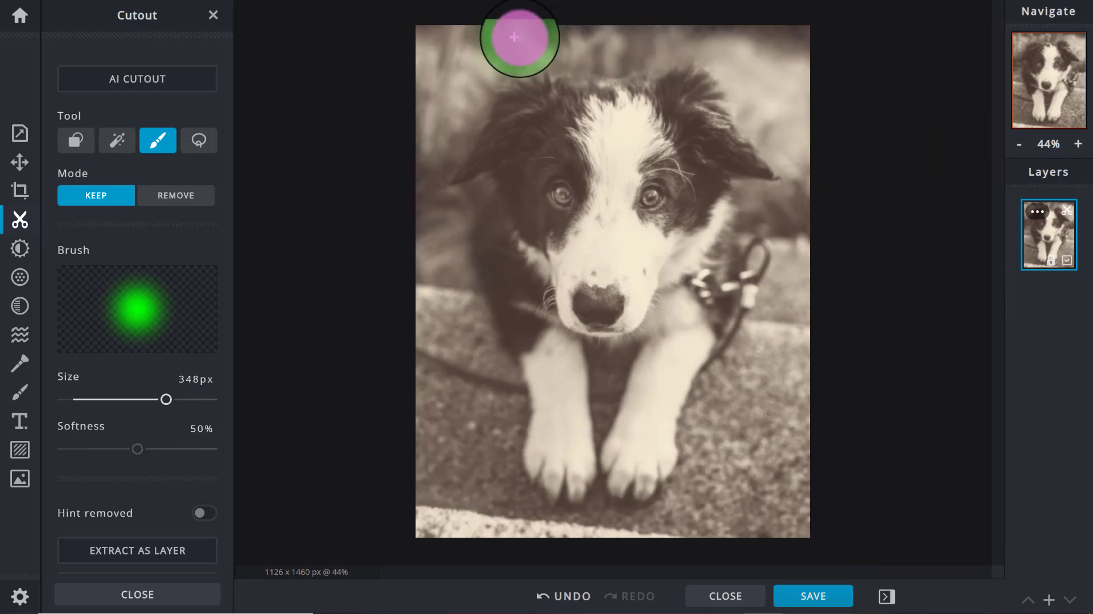
{"action": "left_click_drag", "start_coordinate": [520, 37], "coordinate": [871, 27]}
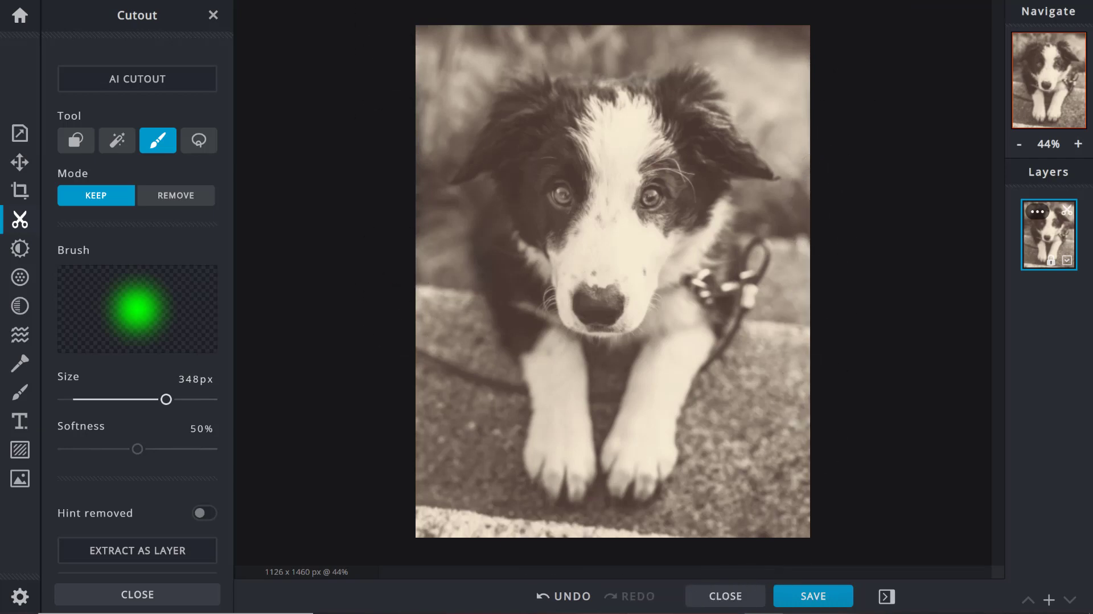
{"action": "mouse_move", "coordinate": [410, 19]}
{"action": "left_mouse_down"}
{"action": "mouse_move", "coordinate": [410, 209]}
{"action": "mouse_move", "coordinate": [404, 185]}
{"action": "left_mouse_up"}
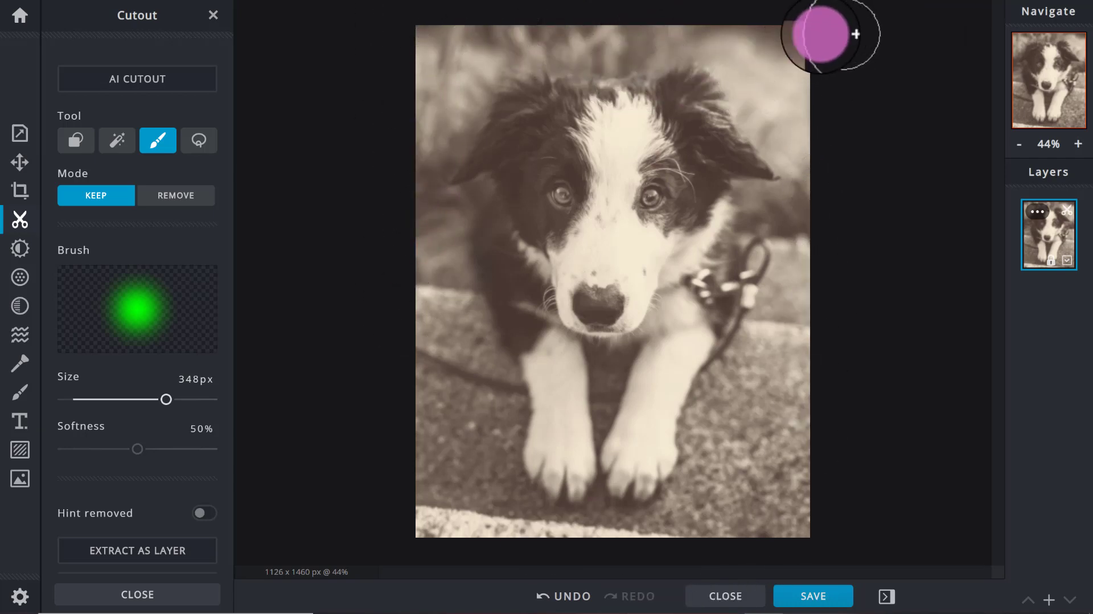
{"action": "mouse_move", "coordinate": [769, 34]}
{"action": "left_mouse_down"}
{"action": "mouse_move", "coordinate": [501, 29]}
{"action": "mouse_move", "coordinate": [297, 47]}
{"action": "left_mouse_up"}
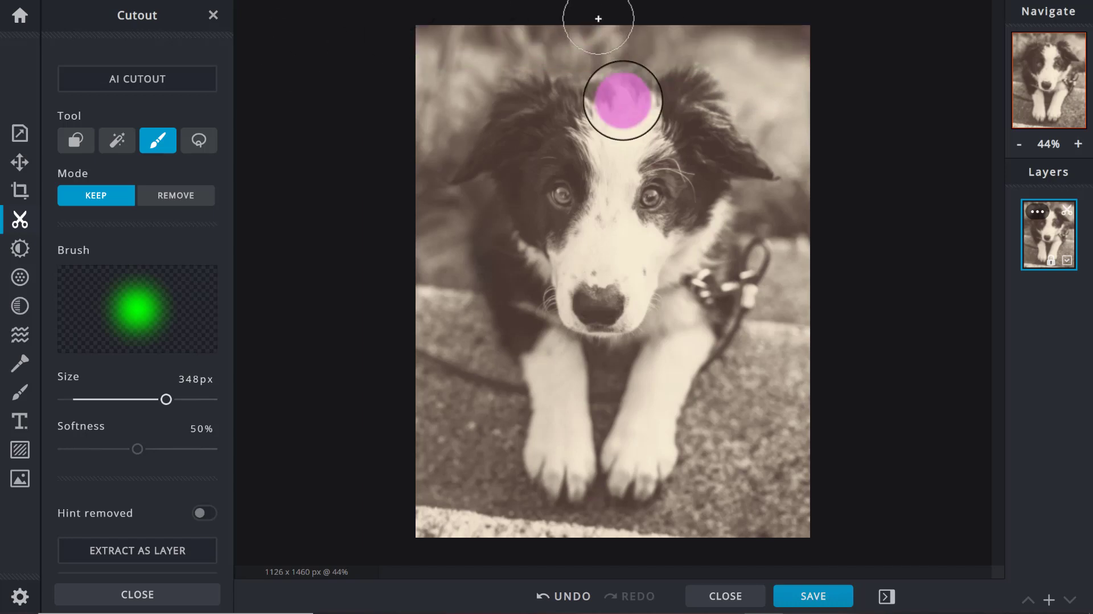
{"action": "mouse_move", "coordinate": [776, 180]}
{"action": "left_mouse_down"}
{"action": "mouse_move", "coordinate": [705, 78]}
{"action": "mouse_move", "coordinate": [746, 139]}
{"action": "left_mouse_up"}
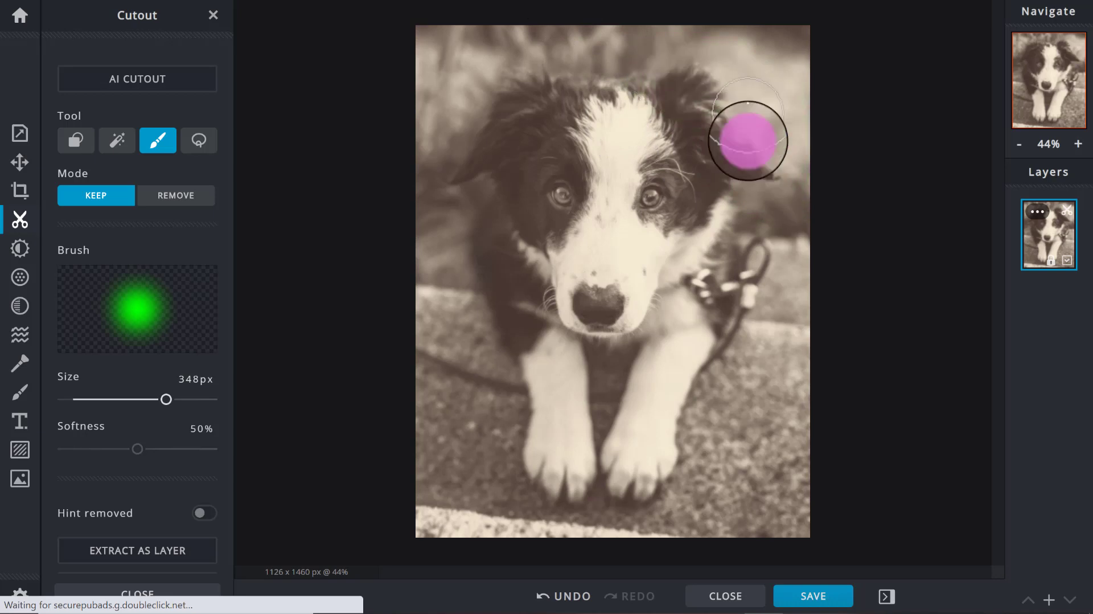
{"action": "mouse_move", "coordinate": [563, 113]}
{"action": "left_mouse_down"}
{"action": "mouse_move", "coordinate": [558, 97]}
{"action": "mouse_move", "coordinate": [626, 71]}
{"action": "left_mouse_up"}
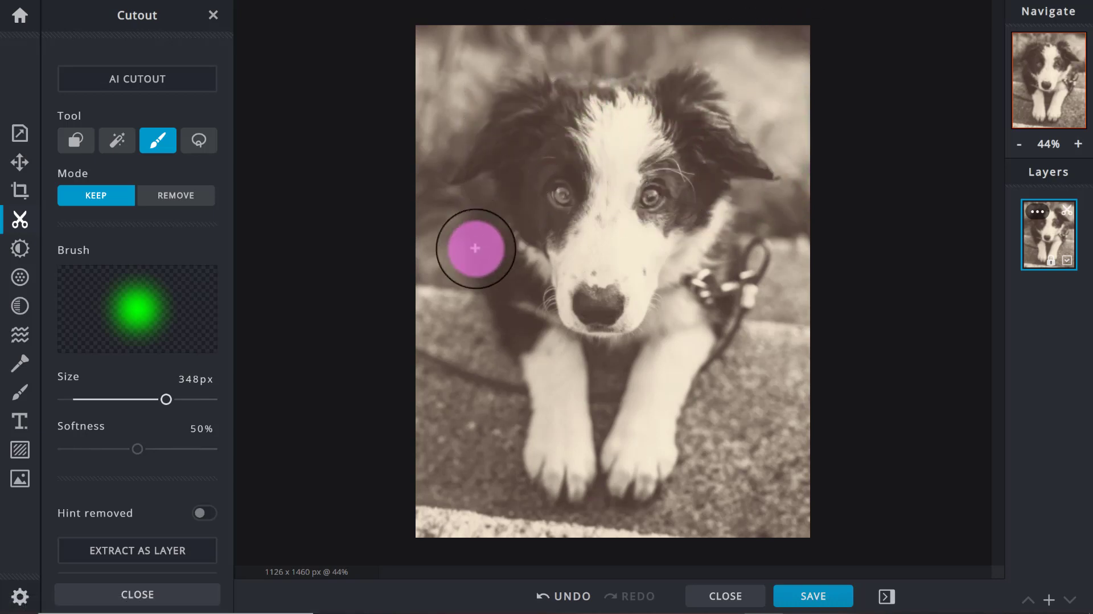
{"action": "scroll", "coordinate": [391, 197], "scroll_direction": "up", "scroll_amount": 1}
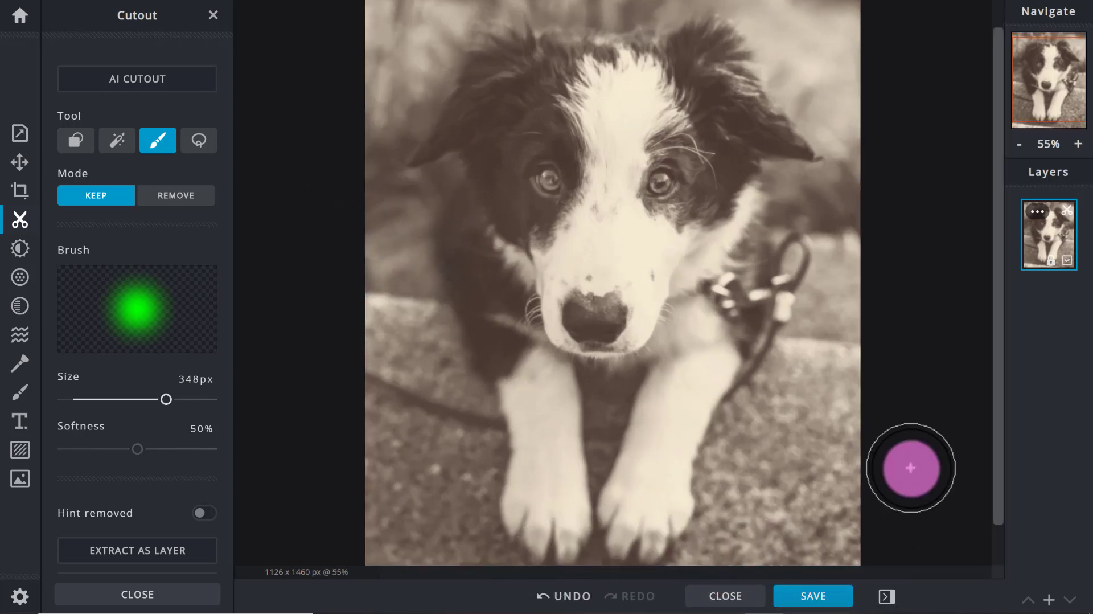
{"action": "scroll", "coordinate": [911, 468], "scroll_direction": "down", "scroll_amount": 1}
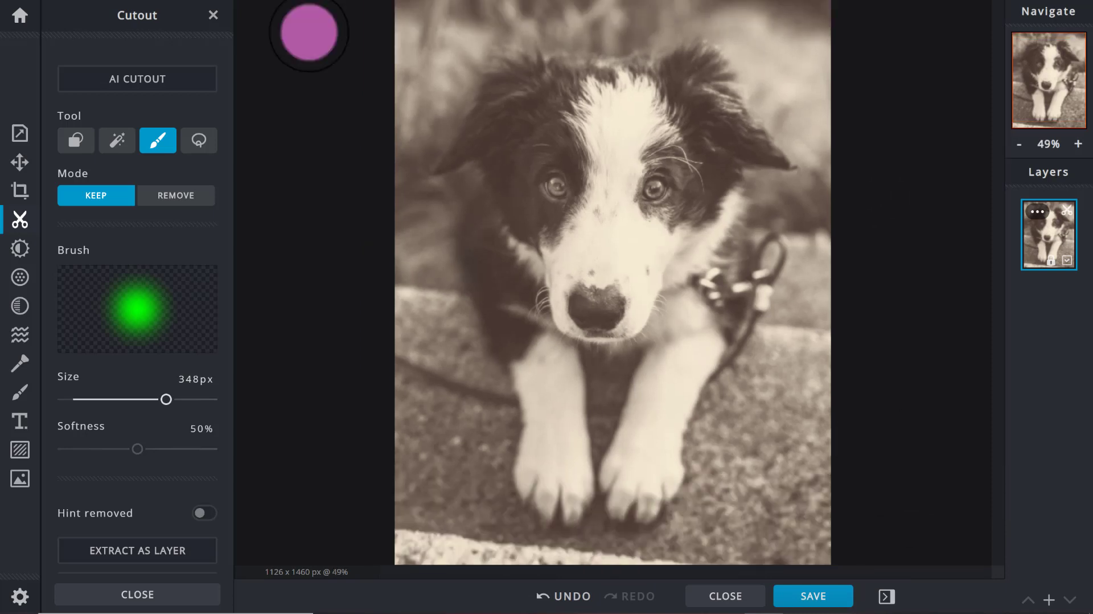
- Remove a large heart shape with no softness over the puppy's face, and invert the cutout to keep only the heart
{"action": "left_click", "coordinate": [77, 141]}
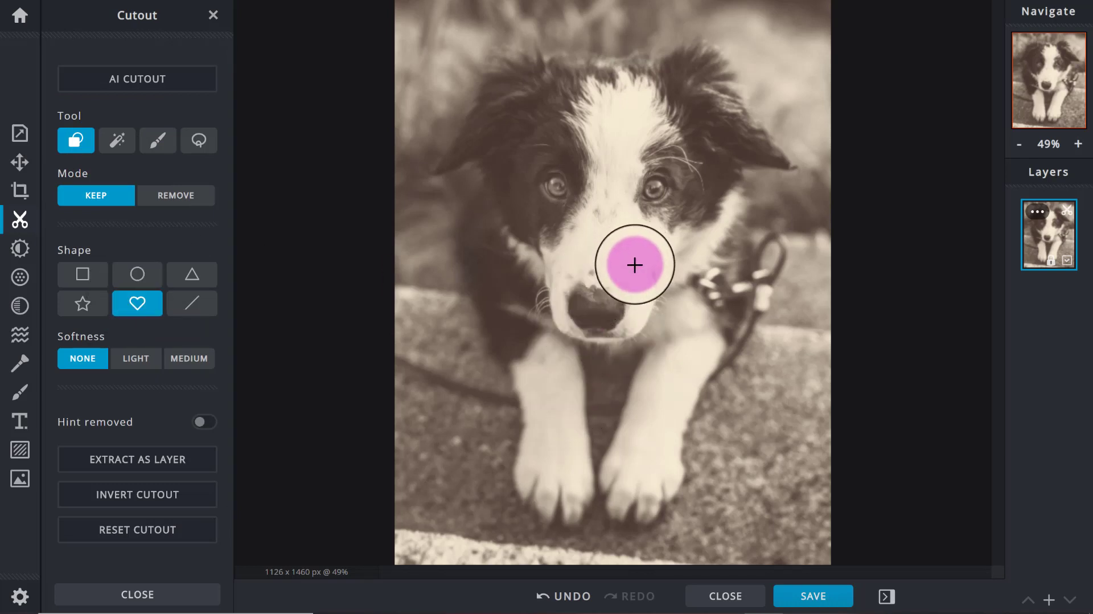
{"action": "left_click_drag", "start_coordinate": [641, 347], "coordinate": [517, 203]}
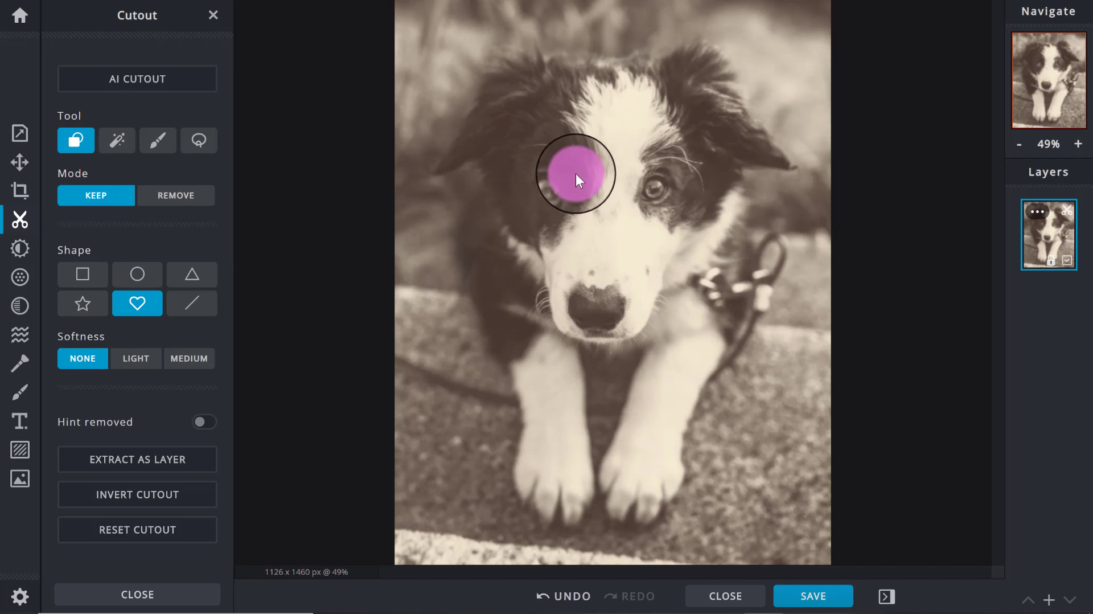
{"action": "scroll", "coordinate": [629, 242], "scroll_direction": "up", "scroll_amount": 3}
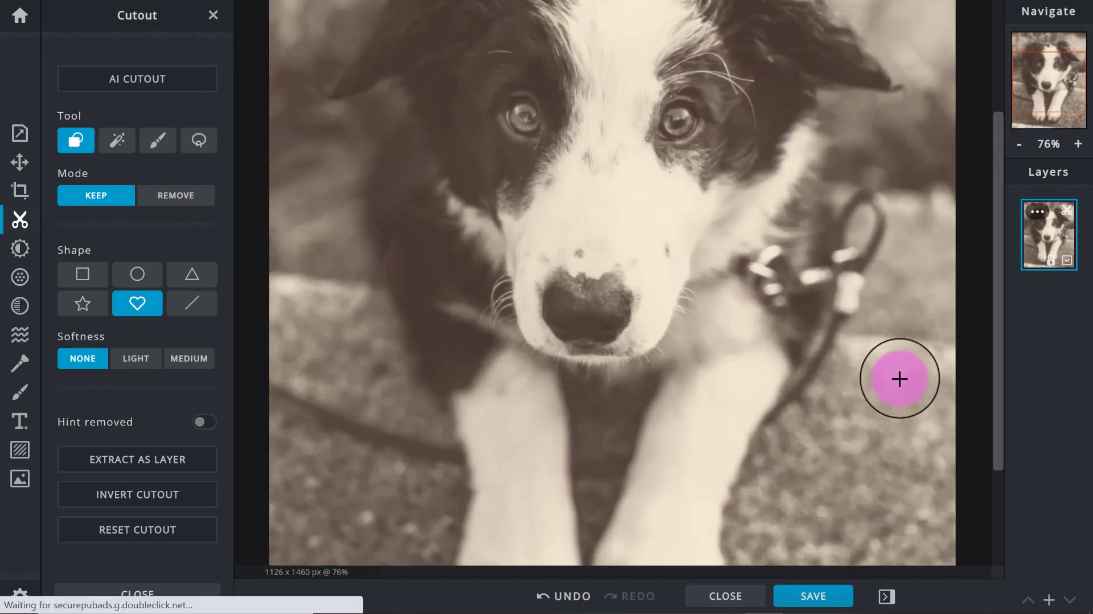
{"action": "scroll", "coordinate": [999, 330], "scroll_direction": "down", "scroll_amount": 3}
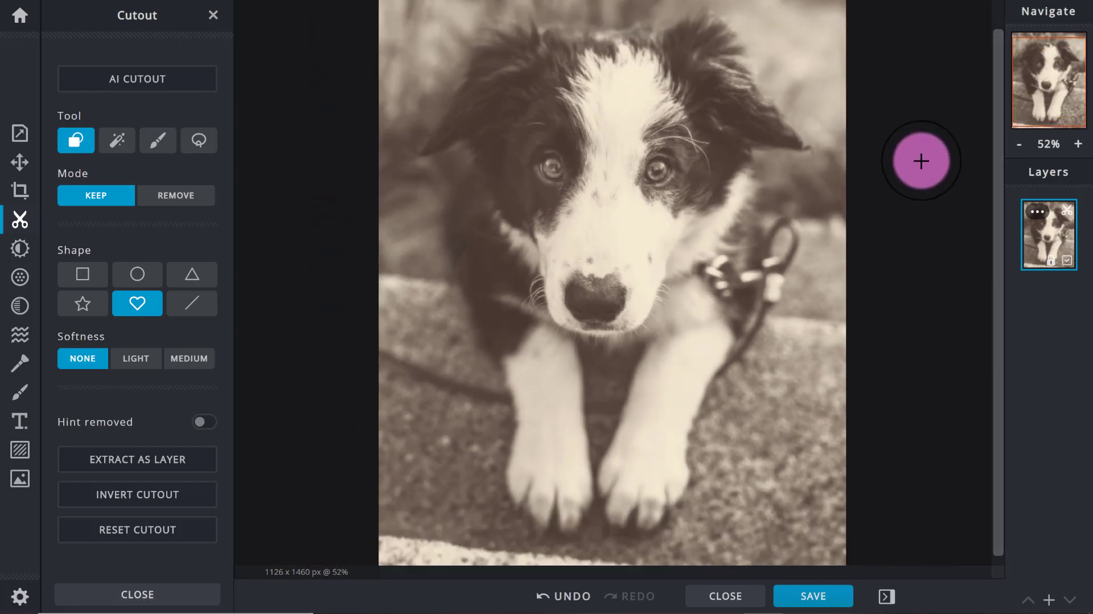
{"action": "scroll", "coordinate": [920, 161], "scroll_direction": "down", "scroll_amount": 3}
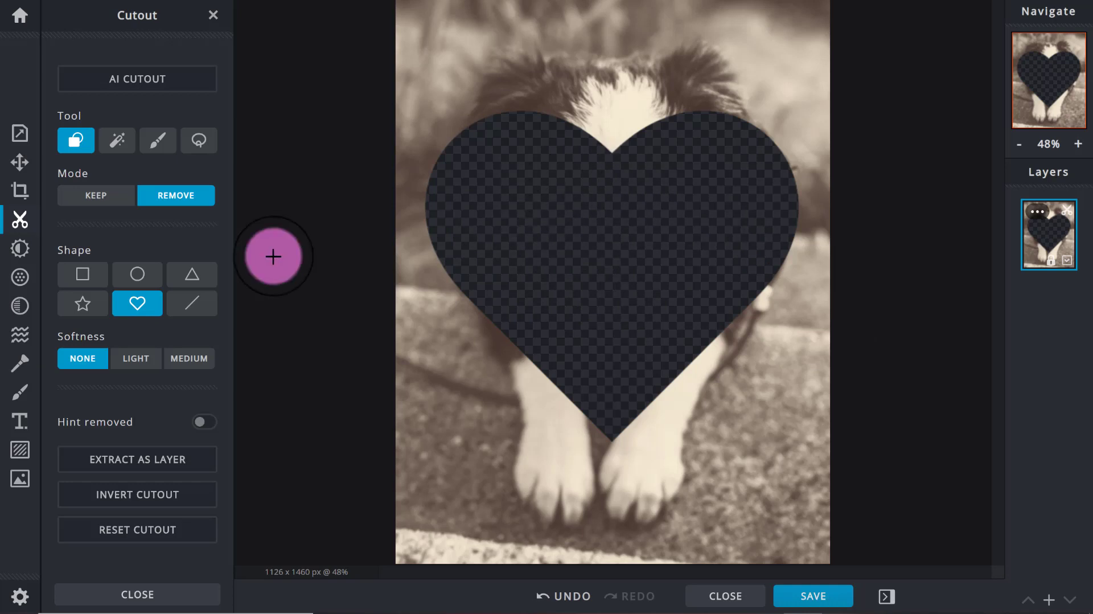
{"action": "scroll", "coordinate": [161, 499], "scroll_direction": "up", "scroll_amount": 2}
{"action": "left_click", "coordinate": [162, 501]}
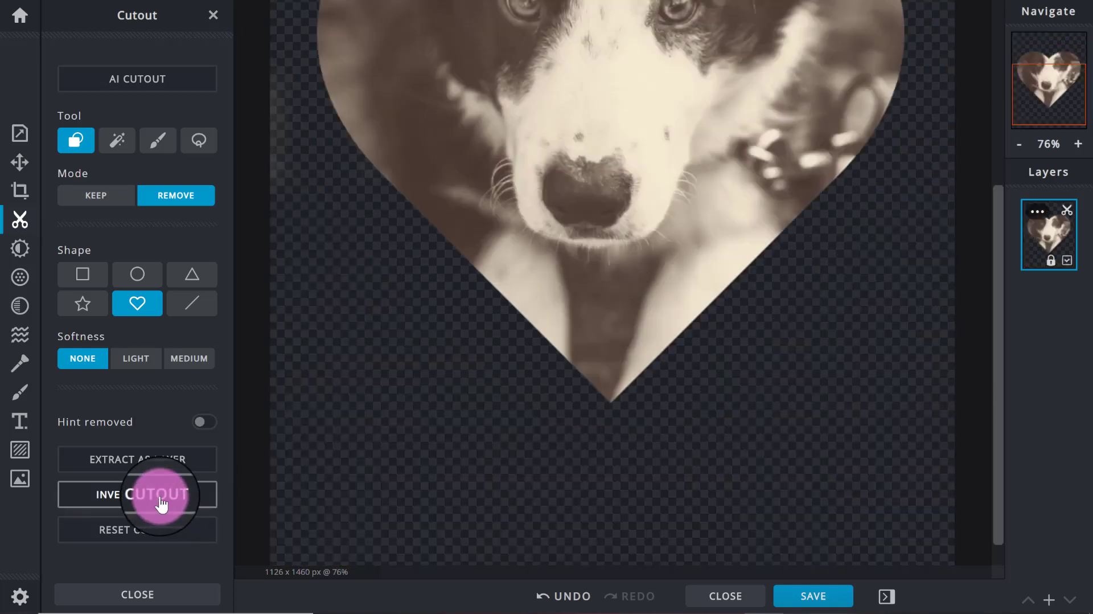
{"action": "left_click_drag", "start_coordinate": [996, 454], "coordinate": [1001, 256]}
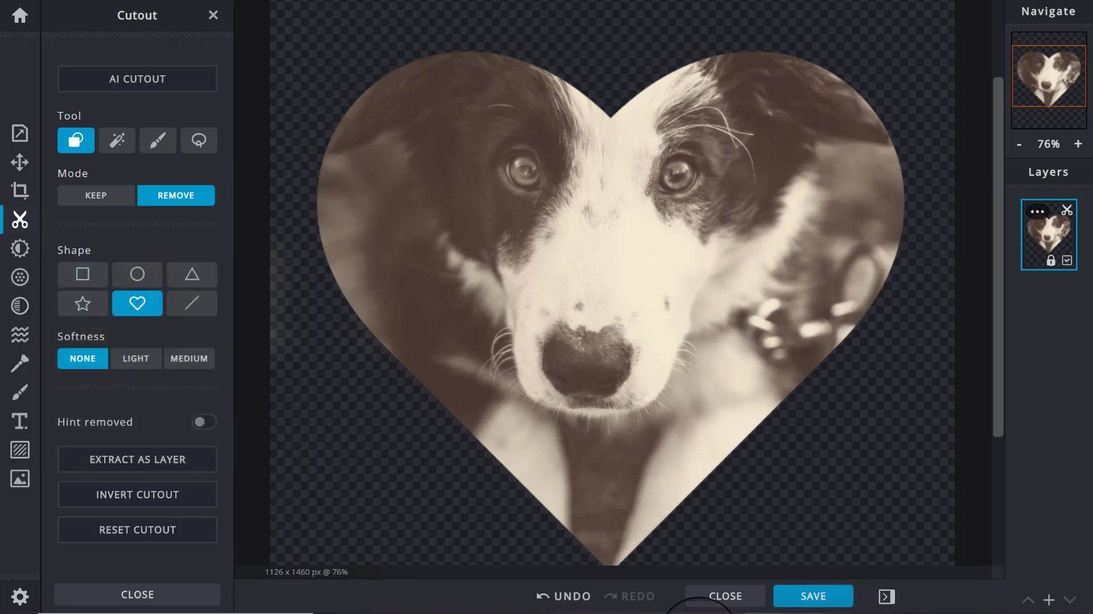
- Review the file name, type and size options for saving the image, and leave without downloading
{"action": "left_click", "coordinate": [807, 598]}
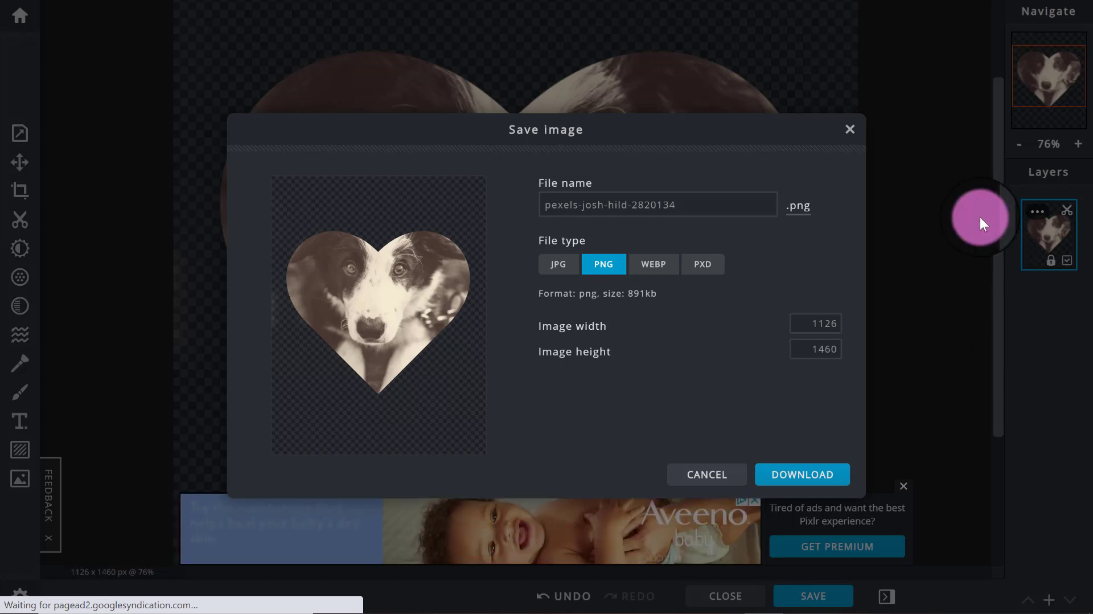
{"action": "left_click", "coordinate": [853, 140]}
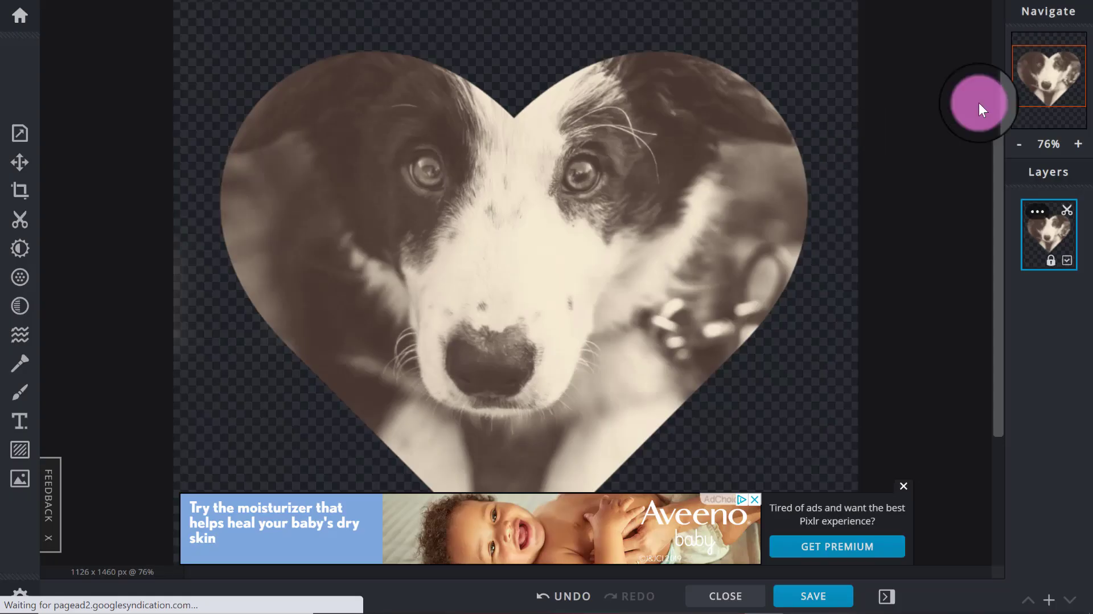
{"action": "left_click", "coordinate": [1031, 150]}
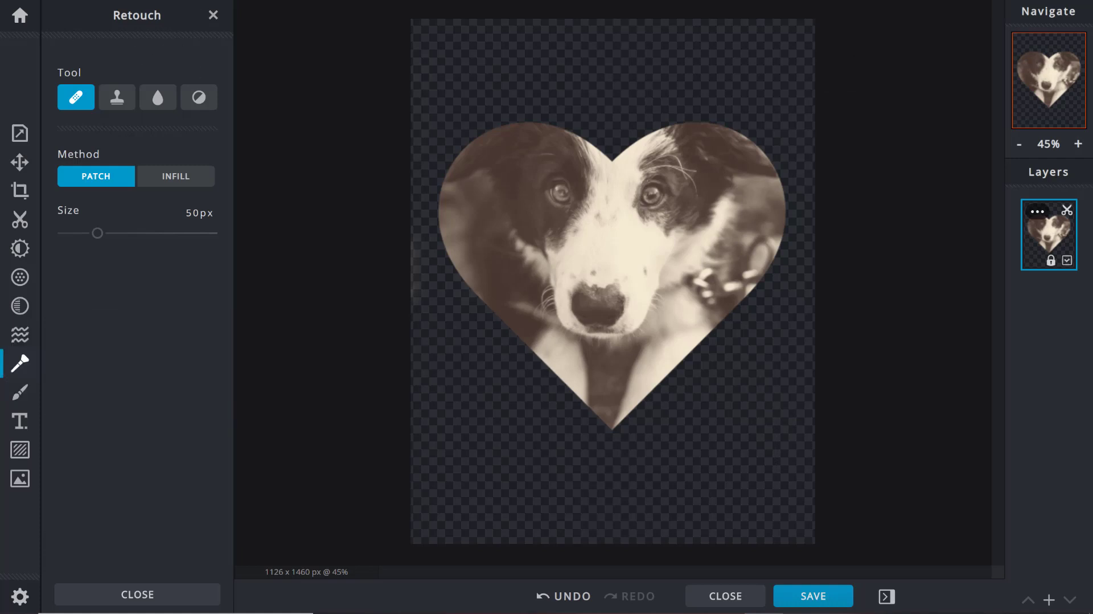
- Switch to the Liquify tools, dismiss the advertisement banner and choose the Enlarge tool
{"action": "scroll", "coordinate": [612, 266], "scroll_direction": "up", "scroll_amount": 3}
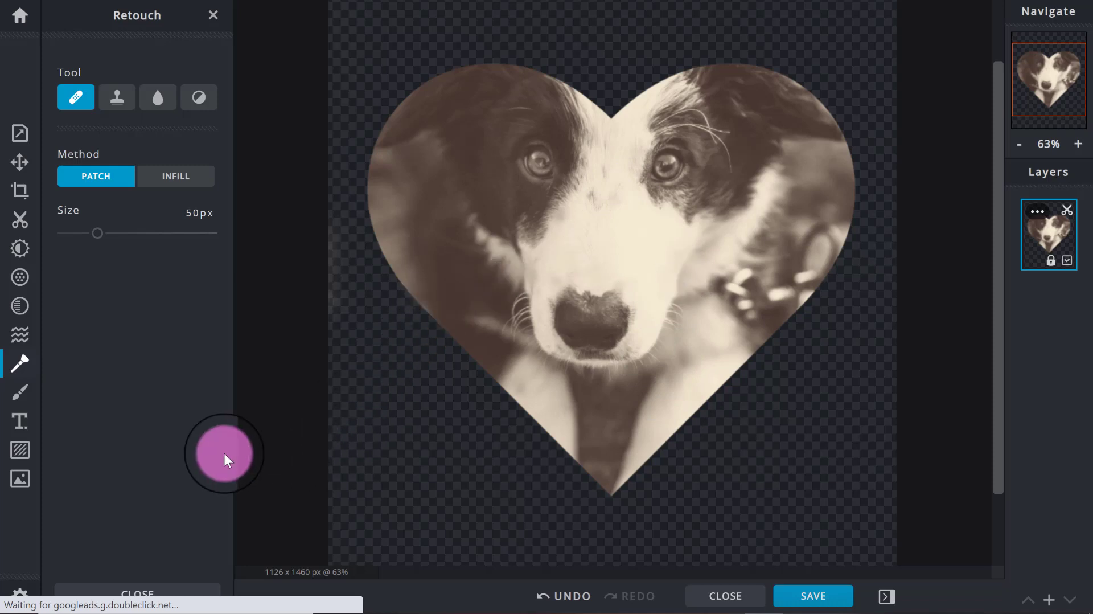
{"action": "left_click", "coordinate": [21, 340]}
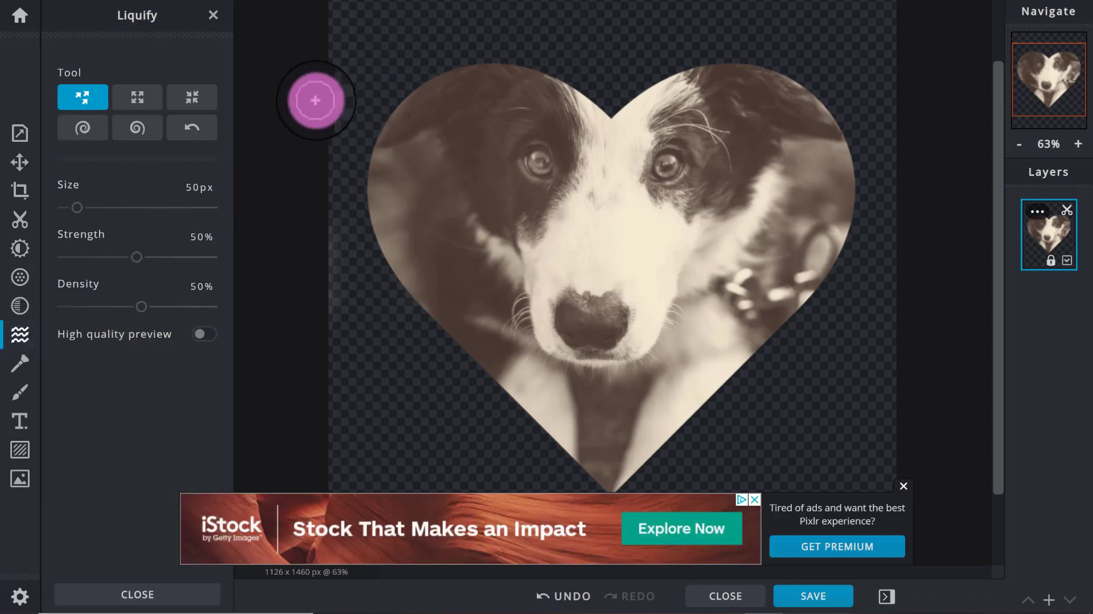
{"action": "left_click", "coordinate": [903, 490]}
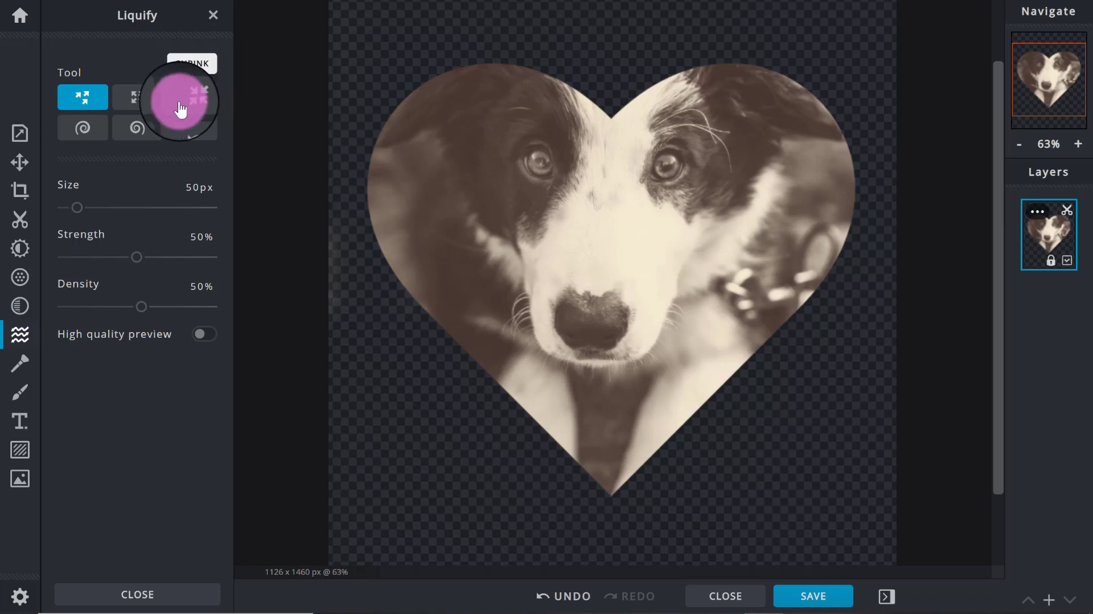
{"action": "left_click", "coordinate": [157, 105]}
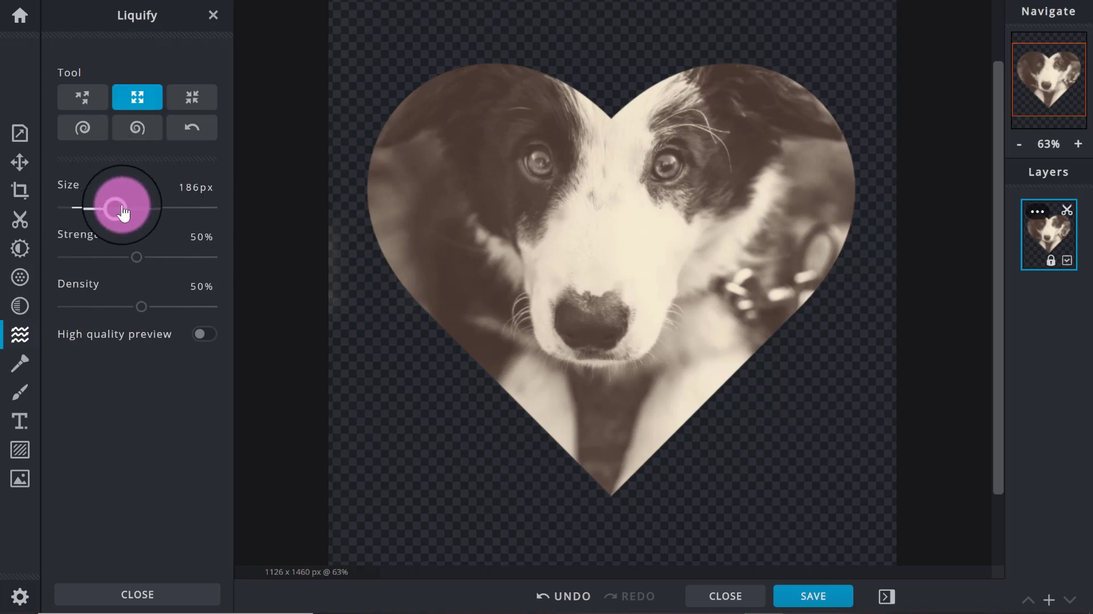
- Try to enlarge the puppy's eye in the left half of the heart with a 148 px brush
{"action": "left_click_drag", "start_coordinate": [122, 206], "coordinate": [123, 206]}
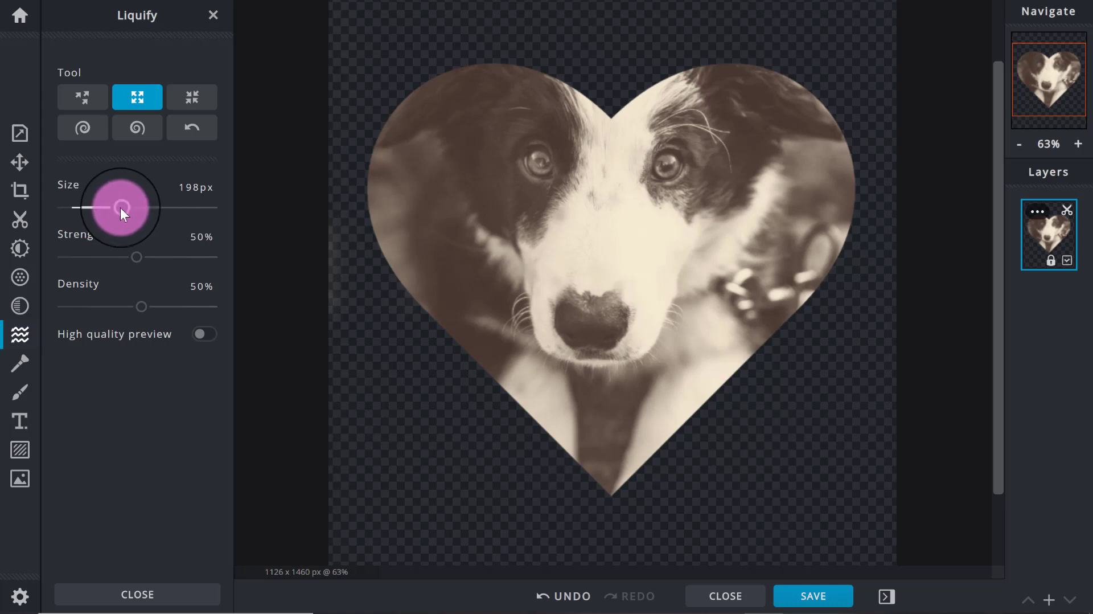
{"action": "left_click_drag", "start_coordinate": [126, 212], "coordinate": [113, 212]}
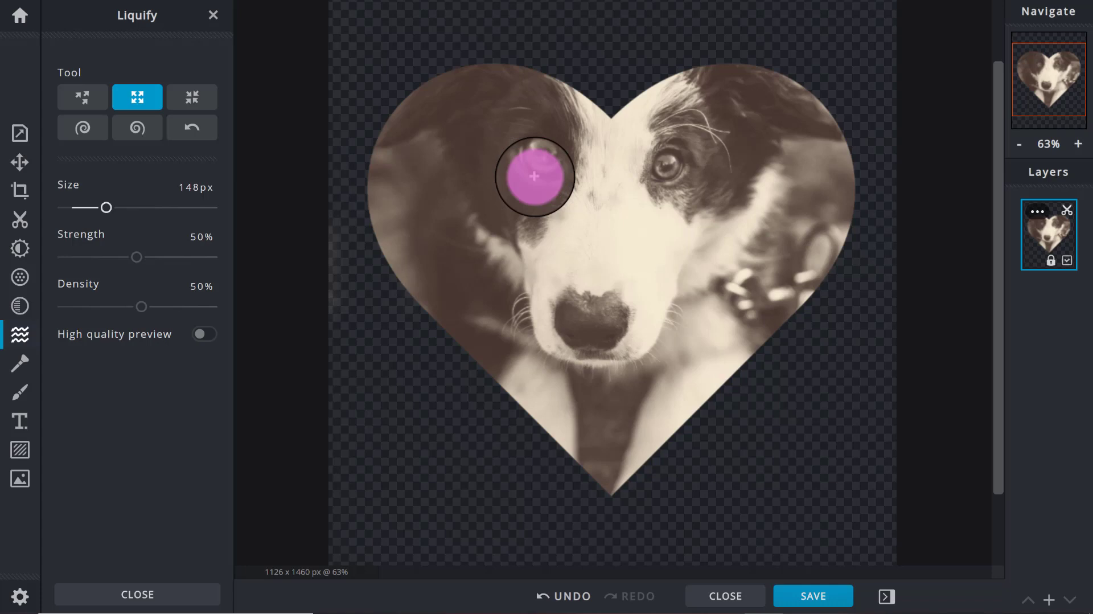
{"action": "scroll", "coordinate": [536, 165], "scroll_direction": "down", "scroll_amount": 1}
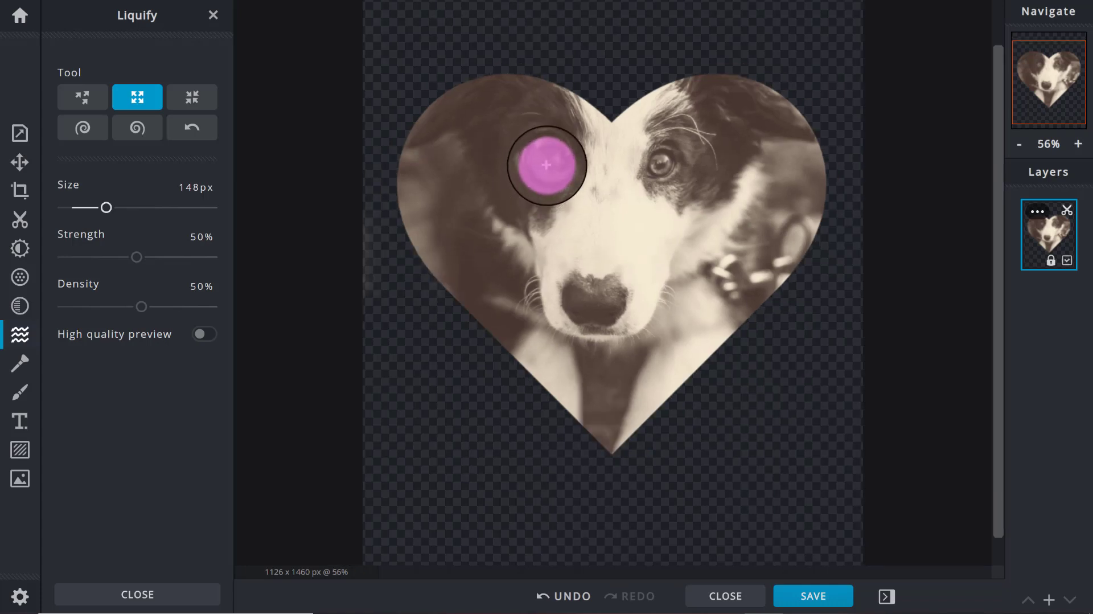
{"action": "left_click_drag", "start_coordinate": [546, 165], "coordinate": [555, 155]}
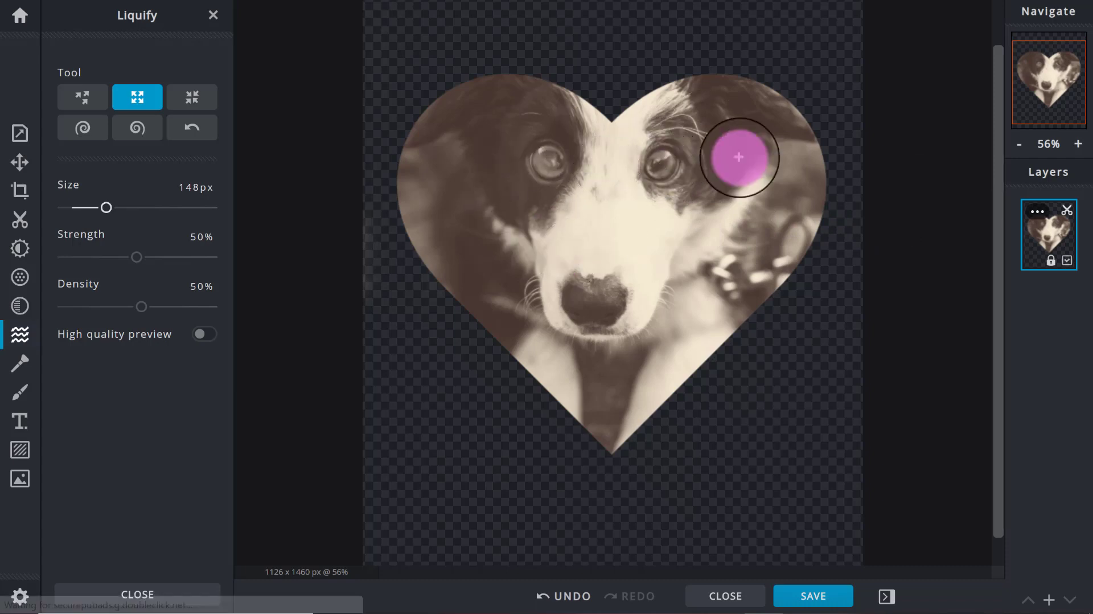
- Undo the enlargement of the puppy's eye
{"action": "left_click", "coordinate": [575, 606]}
{"action": "left_click", "coordinate": [568, 604]}
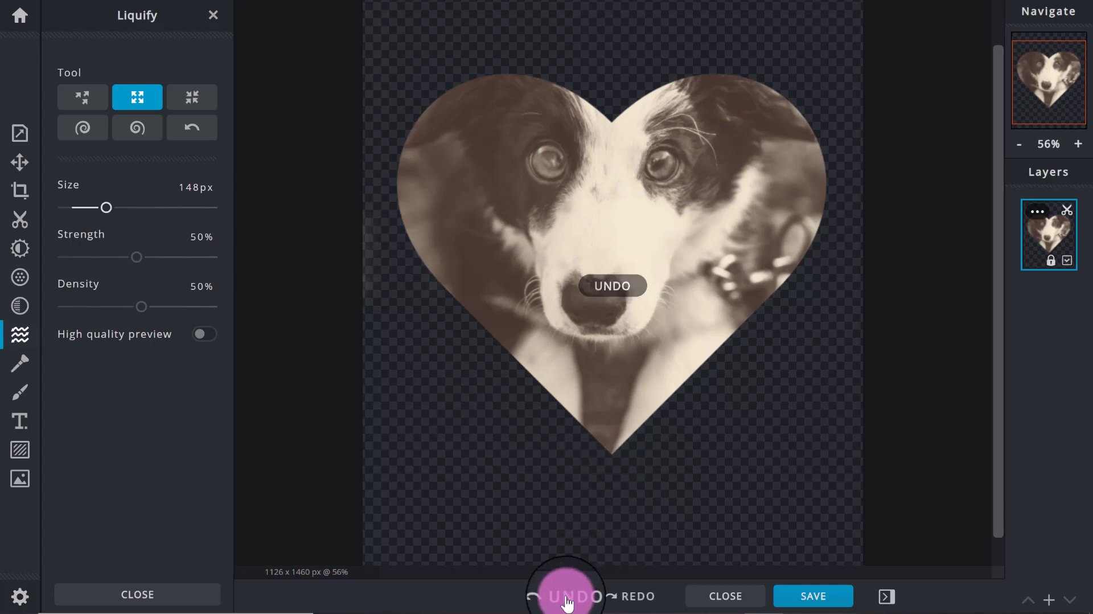
{"action": "left_click", "coordinate": [568, 603]}
{"action": "left_click", "coordinate": [568, 604]}
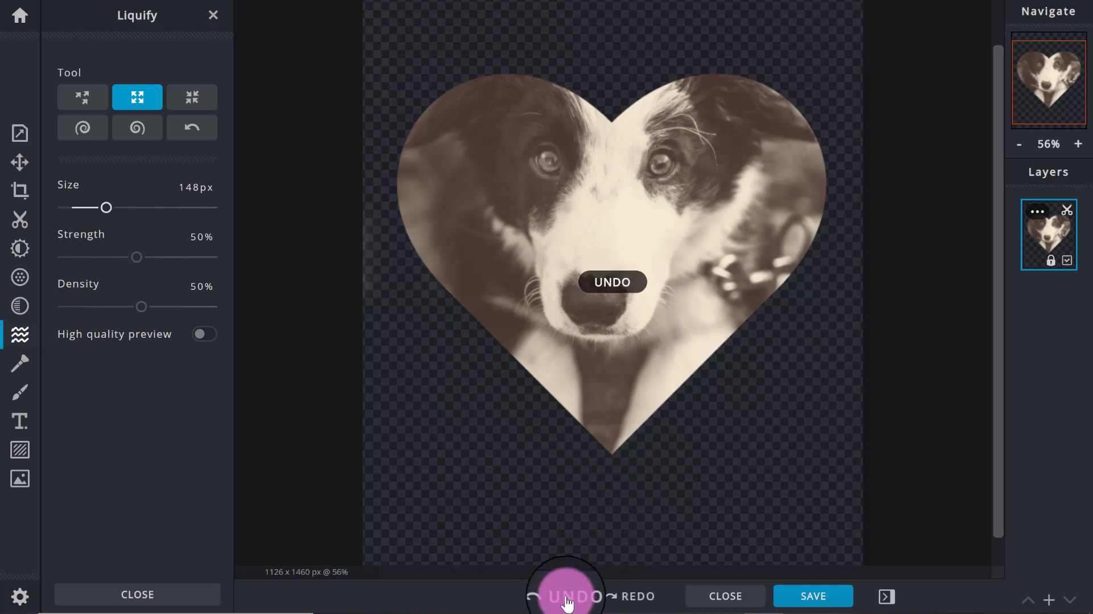
{"action": "left_click", "coordinate": [568, 603]}
{"action": "left_click", "coordinate": [568, 603]}
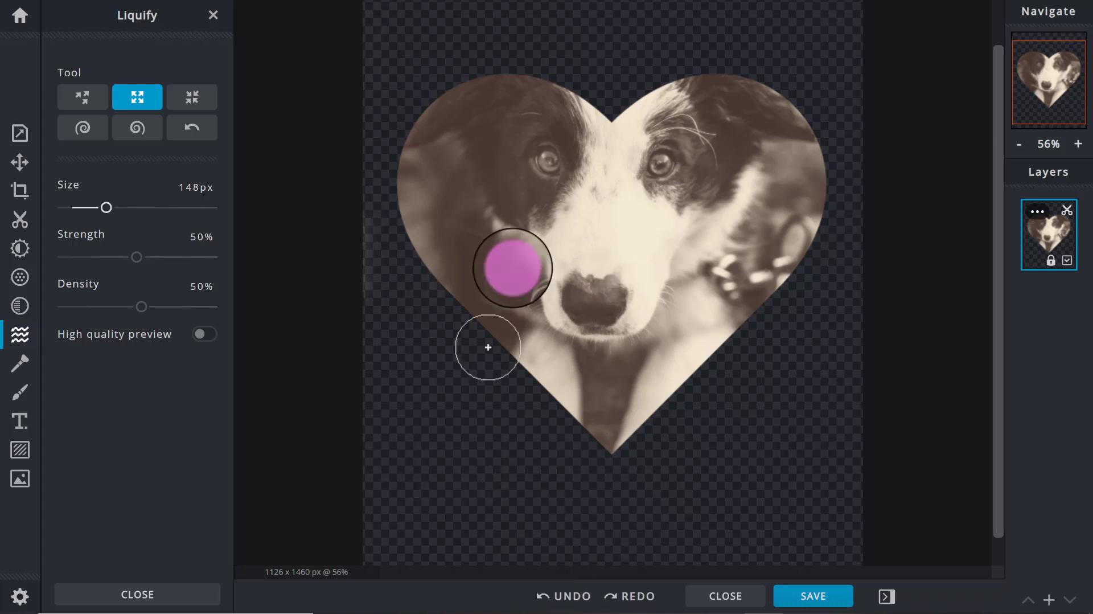
- Set the Enlarge brush size to 108 px and clear the Windows restart notification
{"action": "mouse_move", "coordinate": [549, 165]}
{"action": "left_mouse_down"}
{"action": "mouse_move", "coordinate": [569, 139]}
{"action": "mouse_move", "coordinate": [555, 143]}
{"action": "left_mouse_up"}
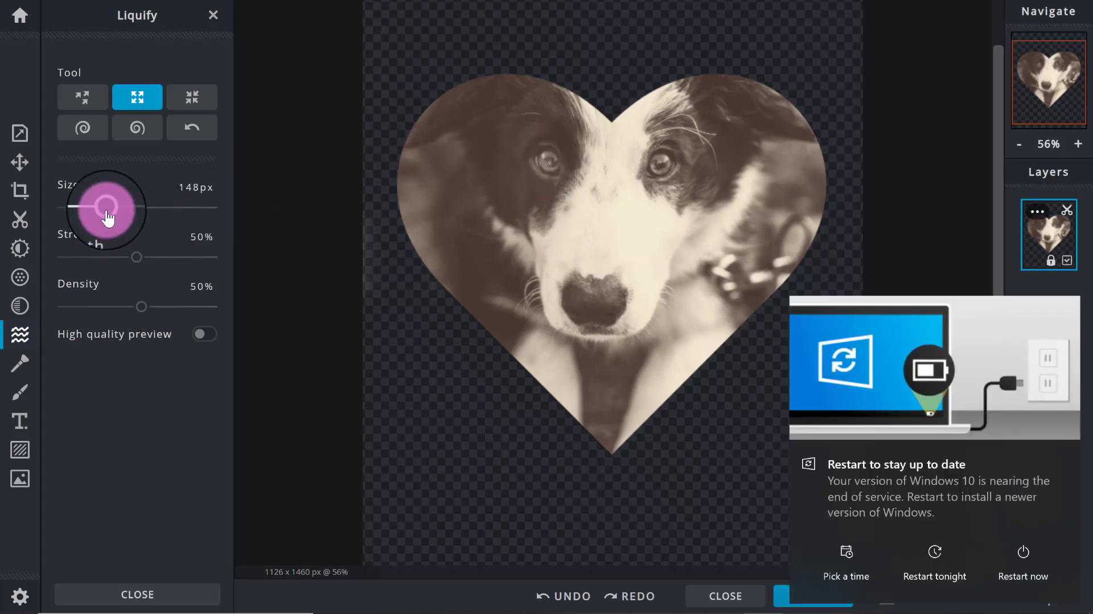
{"action": "left_click_drag", "start_coordinate": [106, 215], "coordinate": [94, 214]}
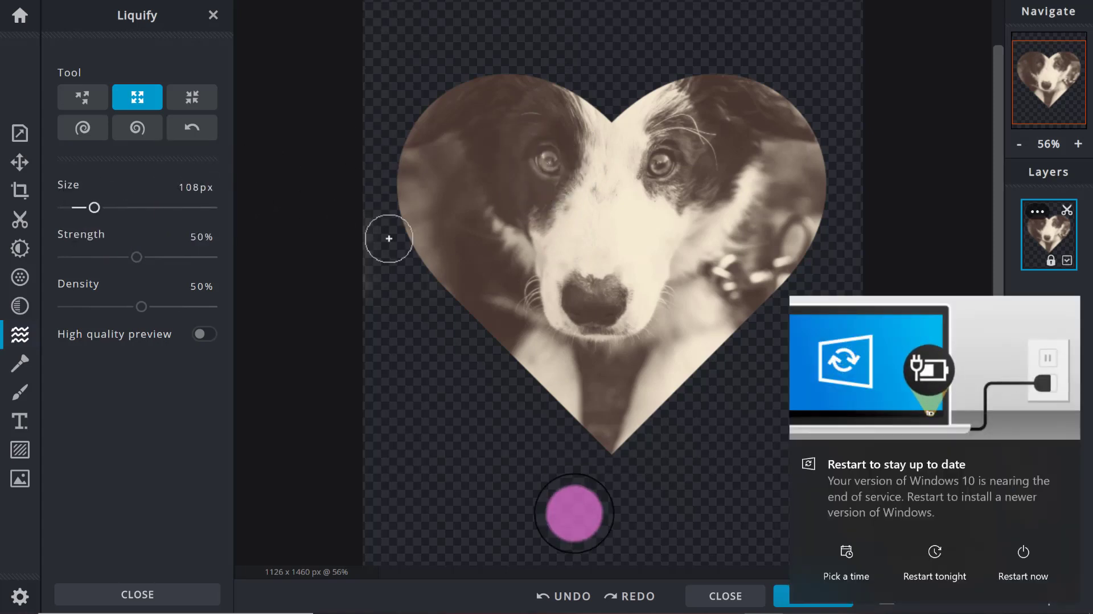
{"action": "left_click", "coordinate": [1006, 564]}
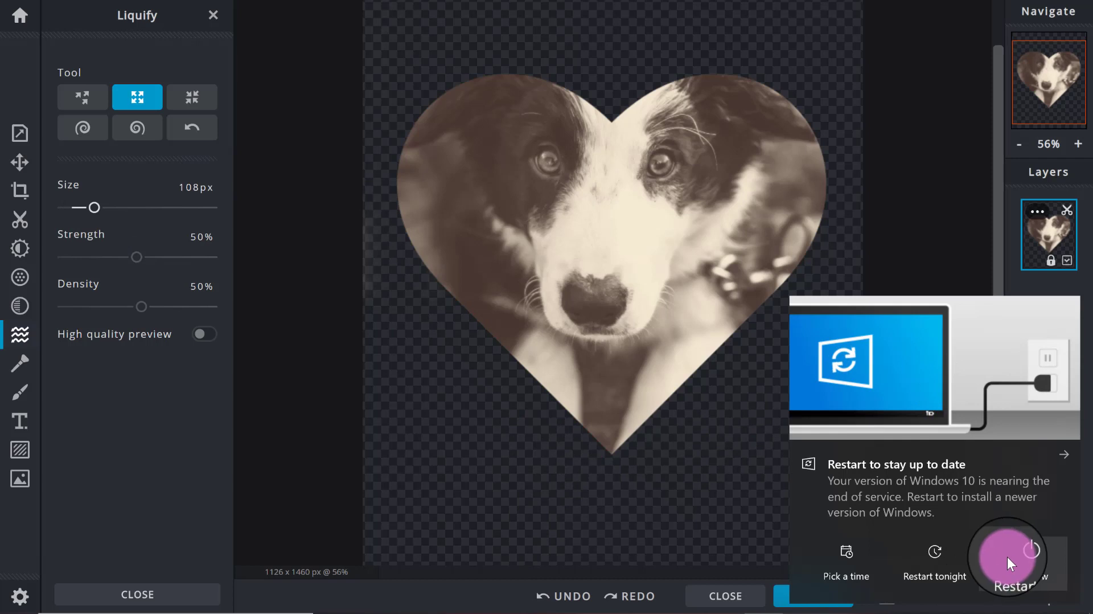
{"action": "left_click", "coordinate": [838, 559]}
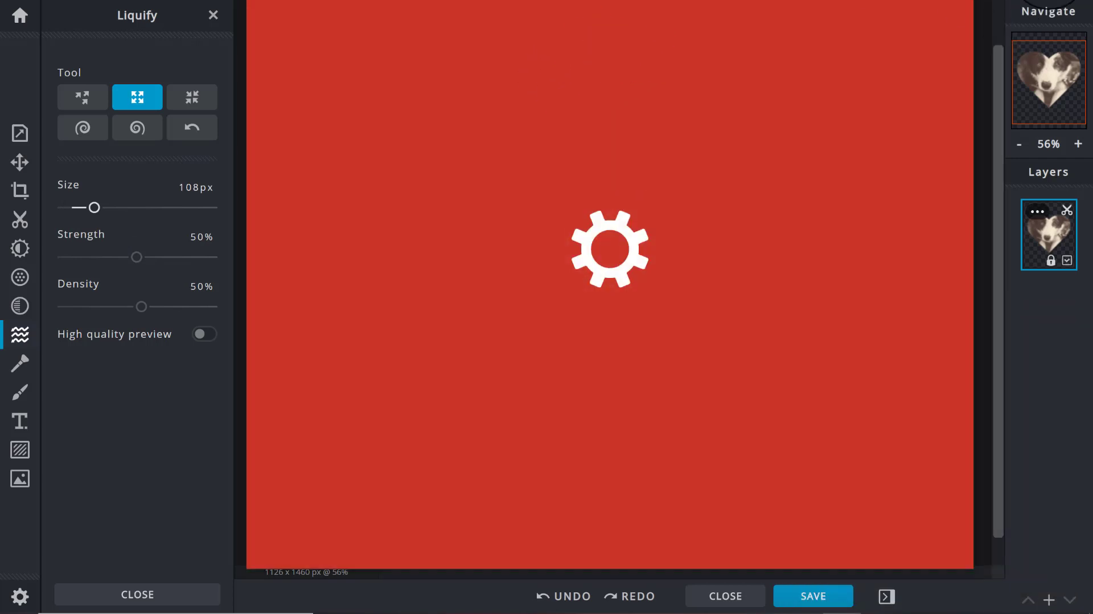
{"action": "left_click", "coordinate": [959, 0]}
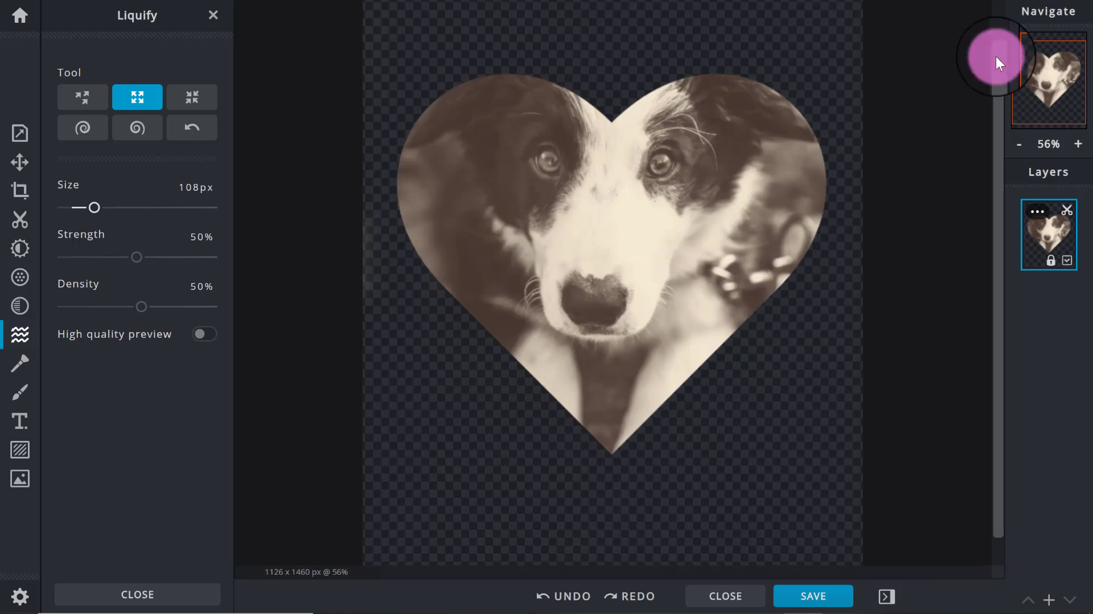
- Enlarge the puppy's eye in the left half of the heart slightly with the 108 px Liquify brush
{"action": "left_click", "coordinate": [549, 162]}
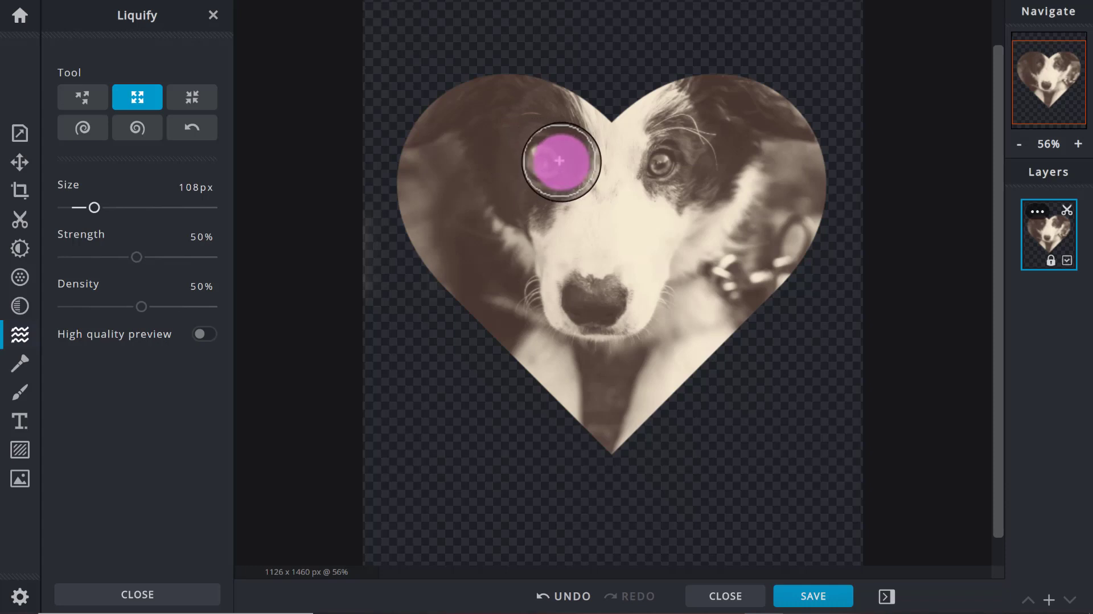
{"action": "left_click", "coordinate": [556, 159]}
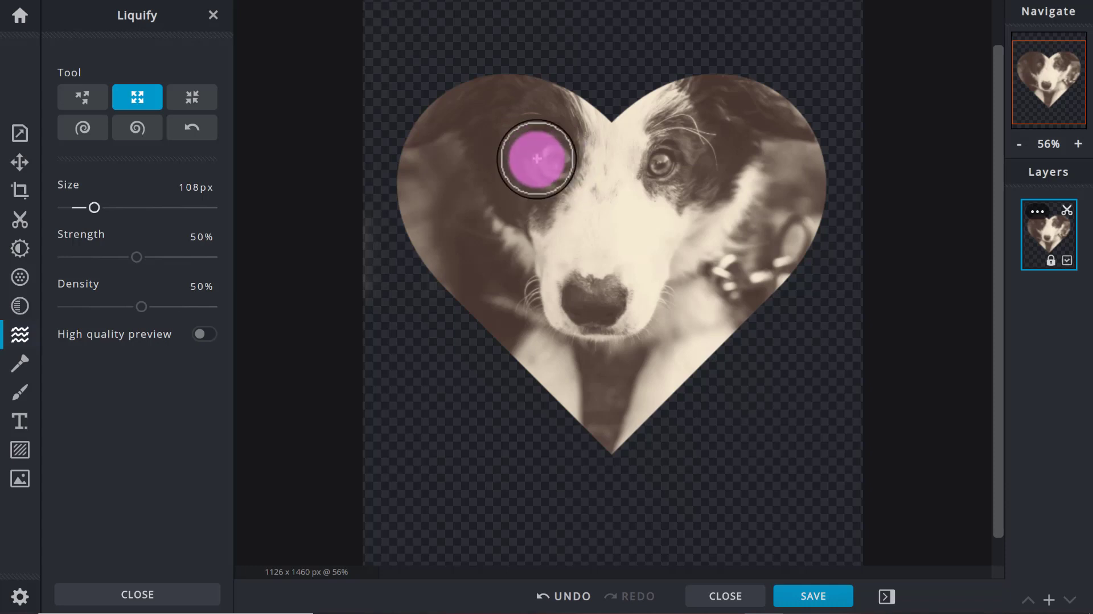
{"action": "left_click", "coordinate": [553, 156]}
{"action": "mouse_move", "coordinate": [553, 165]}
{"action": "left_mouse_down"}
{"action": "mouse_move", "coordinate": [535, 158]}
{"action": "mouse_move", "coordinate": [553, 170]}
{"action": "mouse_move", "coordinate": [634, 121]}
{"action": "mouse_move", "coordinate": [683, 166]}
{"action": "mouse_move", "coordinate": [654, 156]}
{"action": "mouse_move", "coordinate": [668, 161]}
{"action": "mouse_move", "coordinate": [656, 171]}
{"action": "mouse_move", "coordinate": [824, 232]}
{"action": "left_mouse_up"}
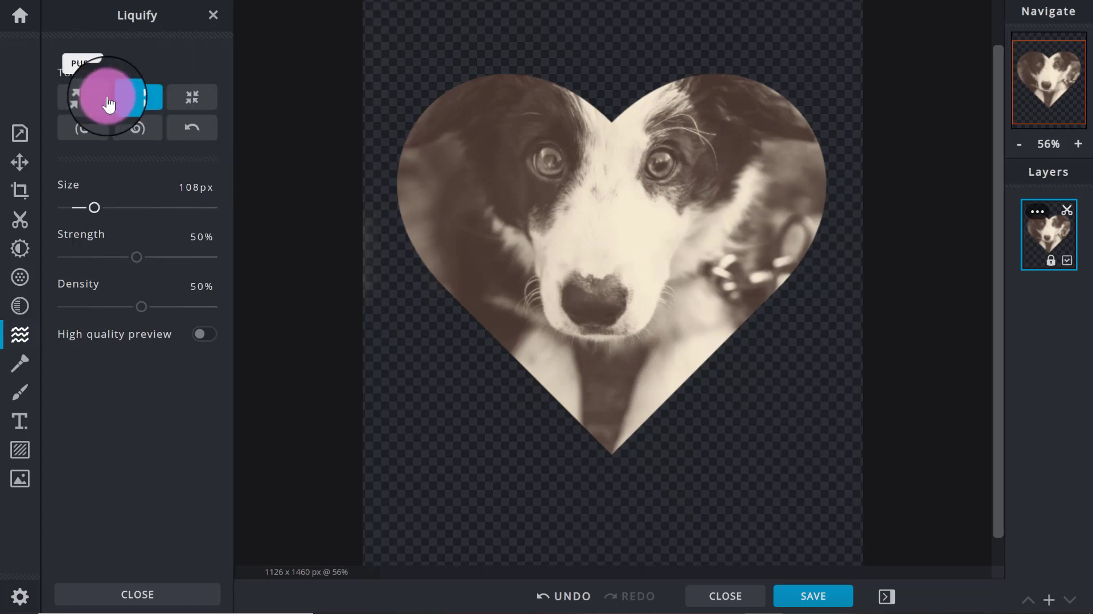
- Try to shrink the puppy's nose with the Liquify Shrink tool at a brush size of 180 px
{"action": "left_click", "coordinate": [193, 97]}
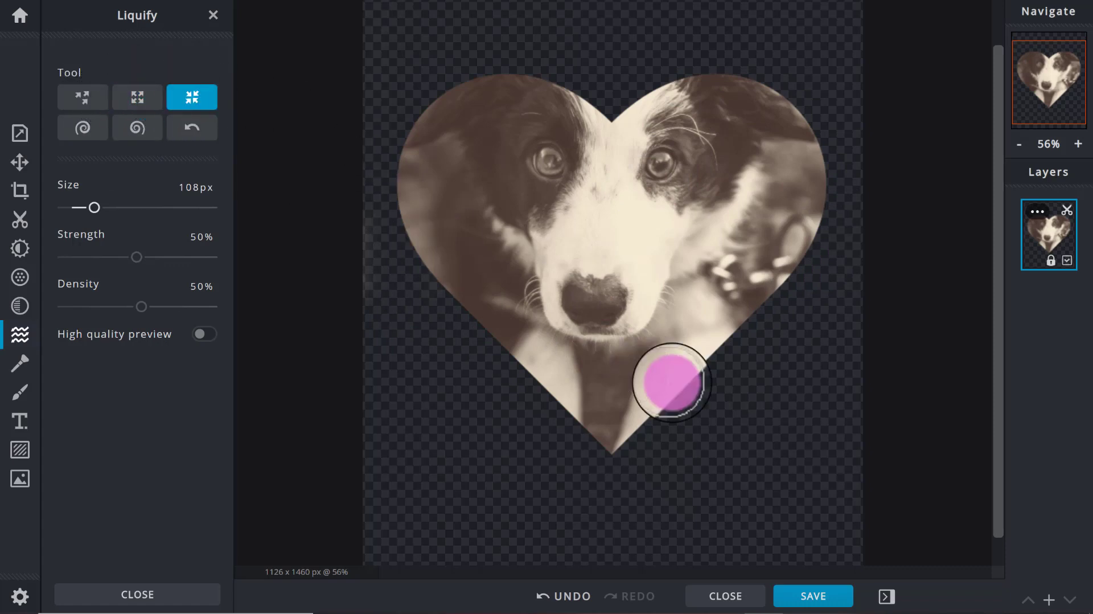
{"action": "left_click", "coordinate": [116, 208]}
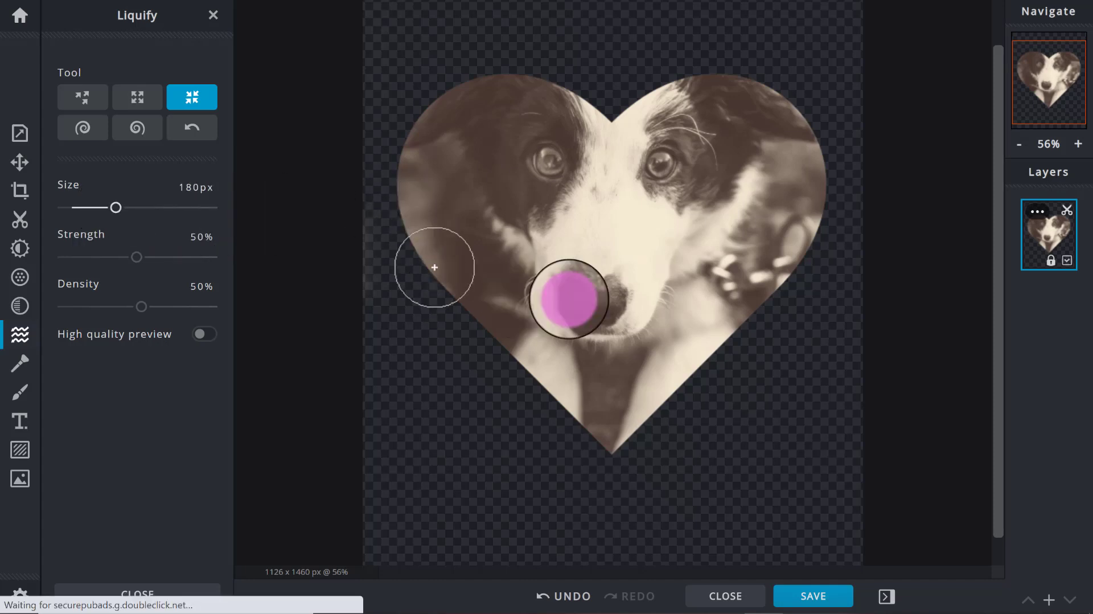
{"action": "mouse_move", "coordinate": [605, 295]}
{"action": "left_mouse_down"}
{"action": "mouse_move", "coordinate": [571, 305]}
{"action": "mouse_move", "coordinate": [614, 299]}
{"action": "mouse_move", "coordinate": [561, 305]}
{"action": "mouse_move", "coordinate": [620, 302]}
{"action": "mouse_move", "coordinate": [601, 312]}
{"action": "mouse_move", "coordinate": [556, 303]}
{"action": "mouse_move", "coordinate": [597, 308]}
{"action": "left_mouse_up"}
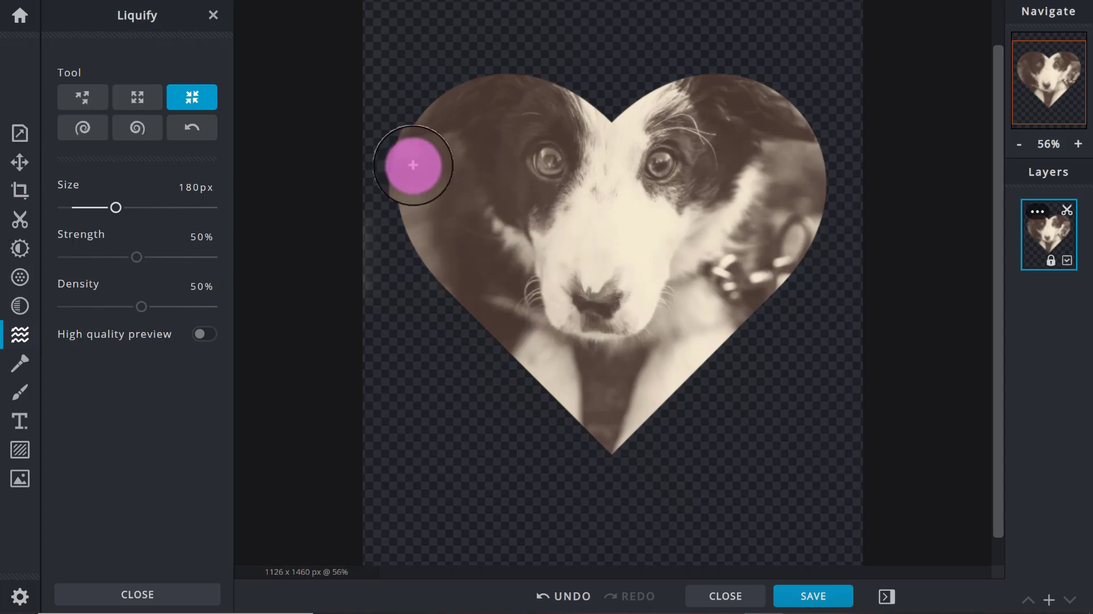
- Undo the shrinking strokes on the puppy's nose
{"action": "key", "text": "ctrl+z"}
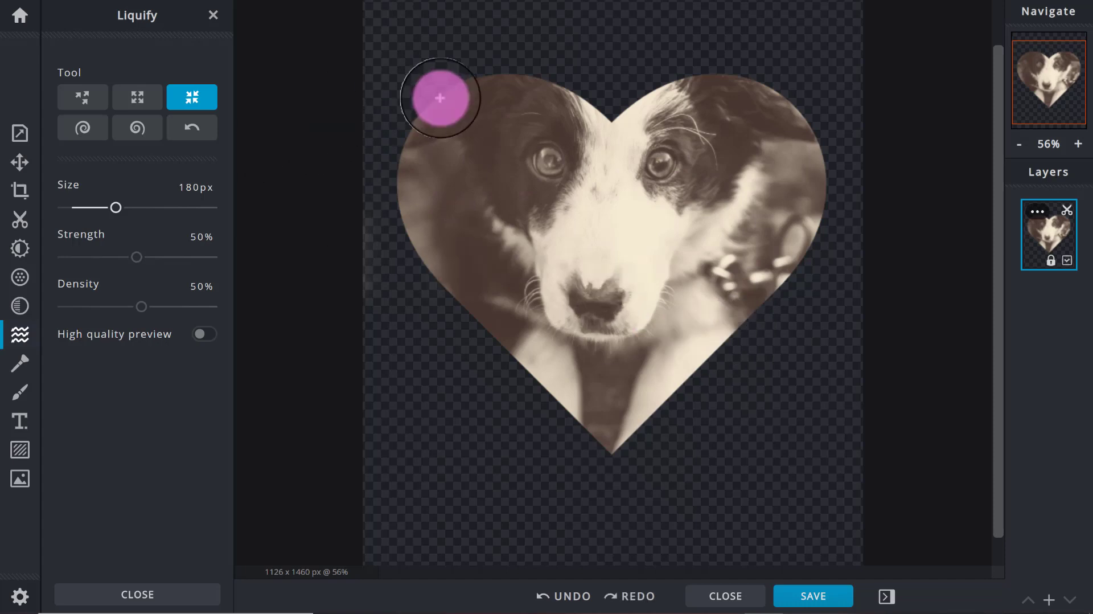
{"action": "key", "text": "ctrl+z"}
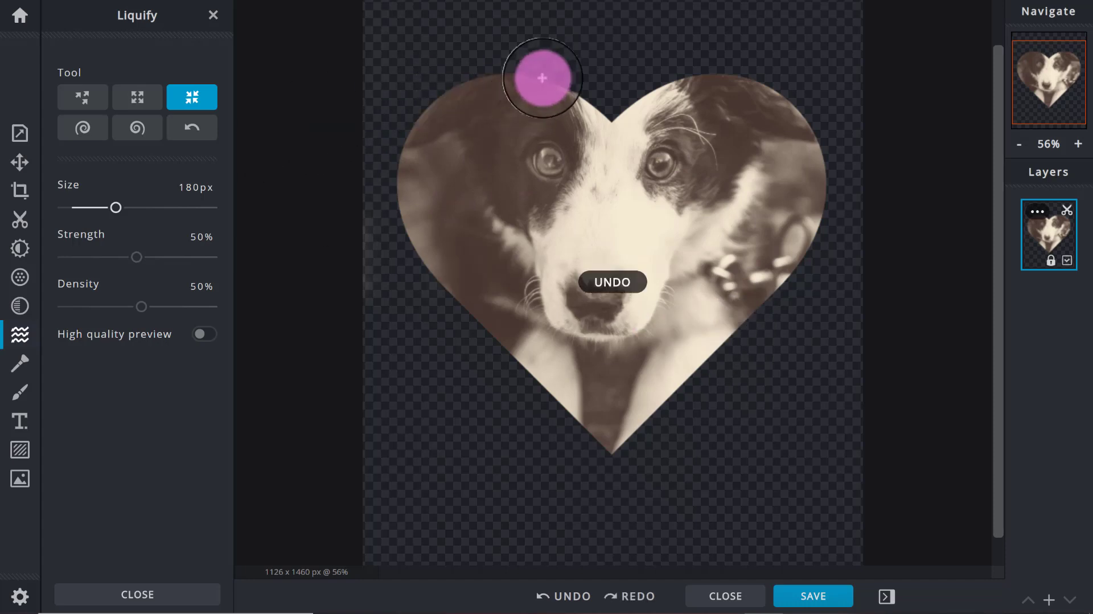
{"action": "key", "text": "ctrl+z"}
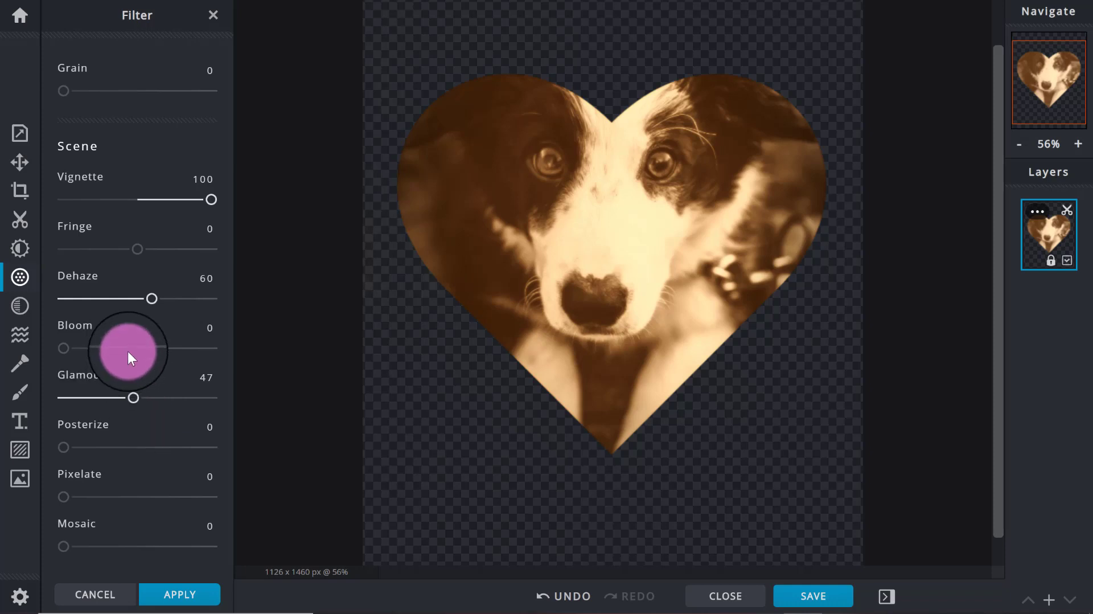
- Set the Dehaze filter to 63 and apply the filter settings to the heart photo
{"action": "left_click", "coordinate": [151, 297]}
{"action": "mouse_move", "coordinate": [152, 304]}
{"action": "left_mouse_down"}
{"action": "mouse_move", "coordinate": [188, 293]}
{"action": "mouse_move", "coordinate": [162, 303]}
{"action": "left_mouse_up"}
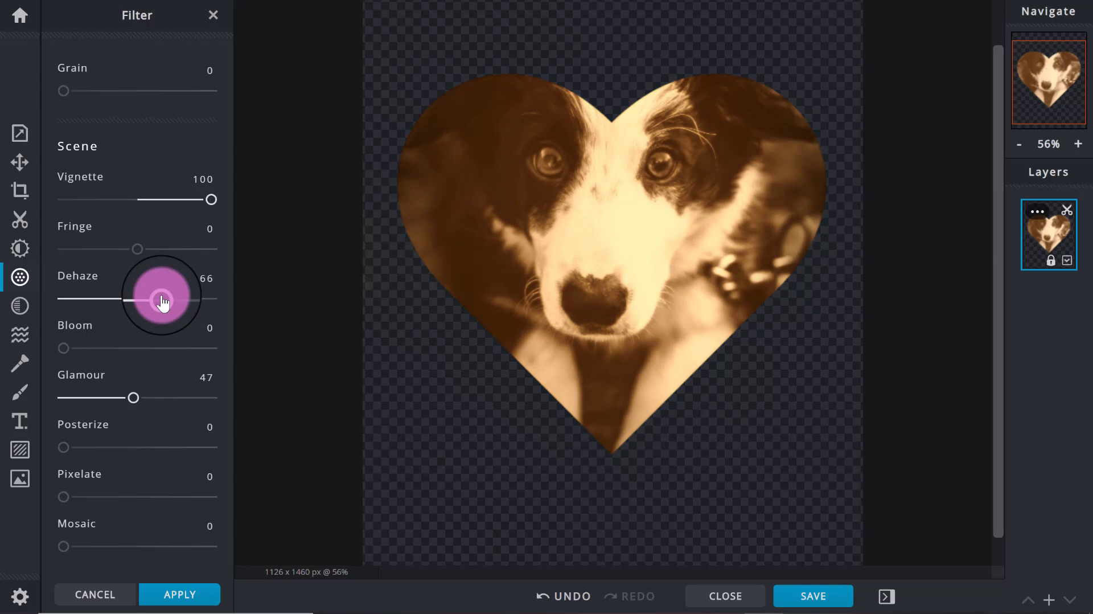
{"action": "left_click_drag", "start_coordinate": [163, 304], "coordinate": [158, 313]}
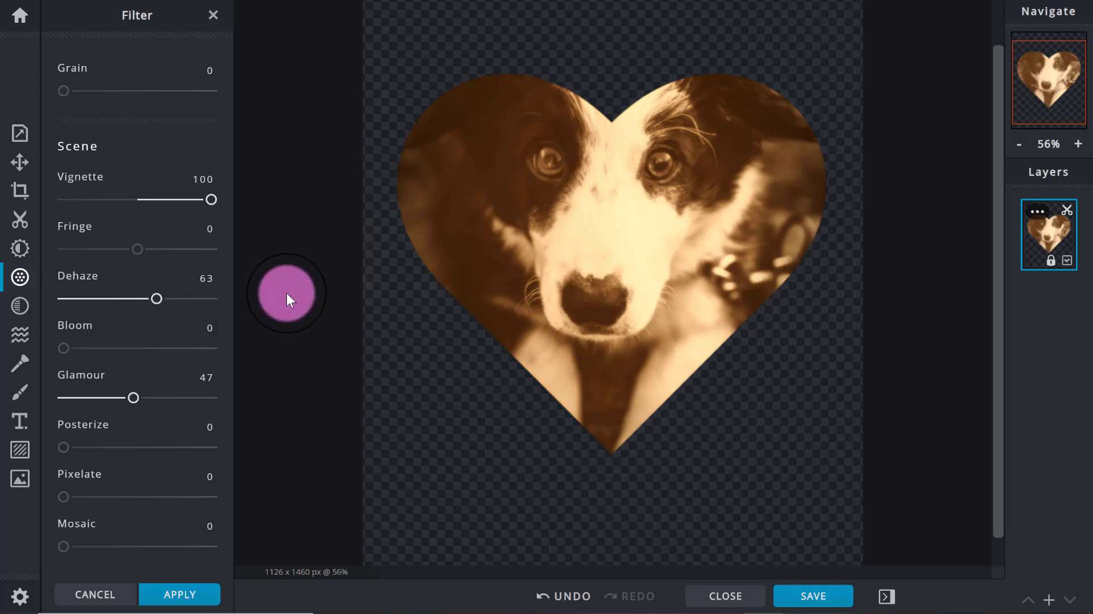
{"action": "left_click", "coordinate": [197, 598]}
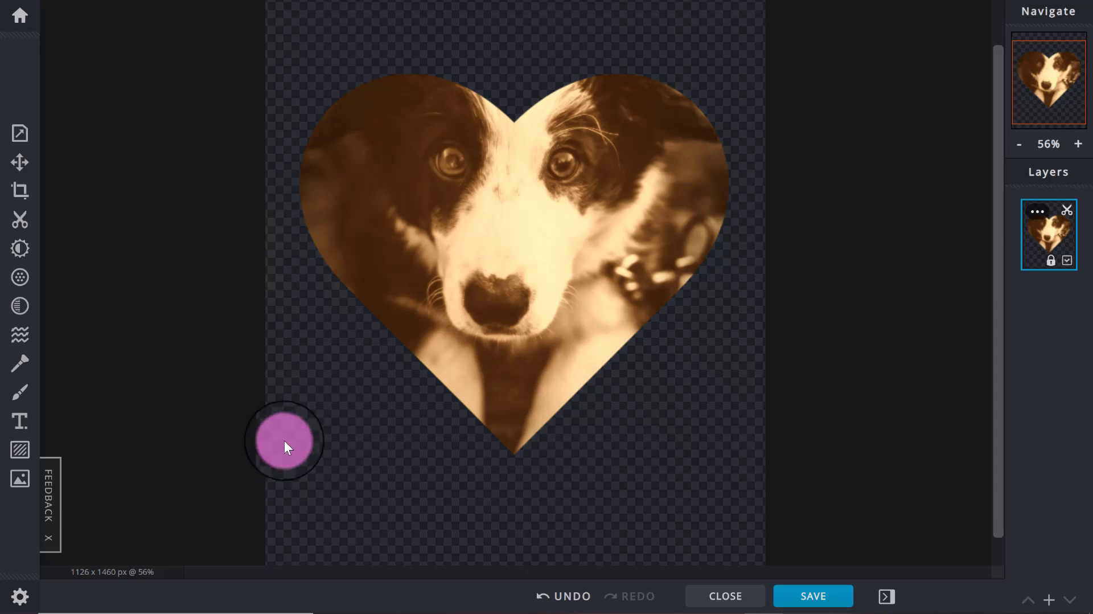
- Start saving the image, preview the JPG type and select PNG to keep the transparent background
{"action": "left_click", "coordinate": [831, 606]}
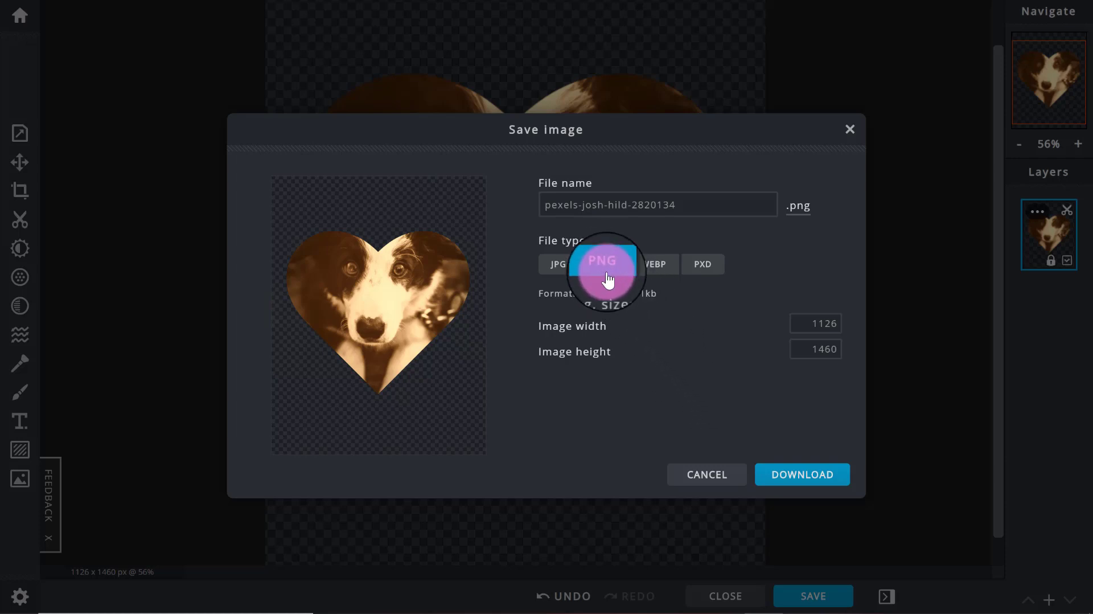
{"action": "left_click", "coordinate": [547, 279]}
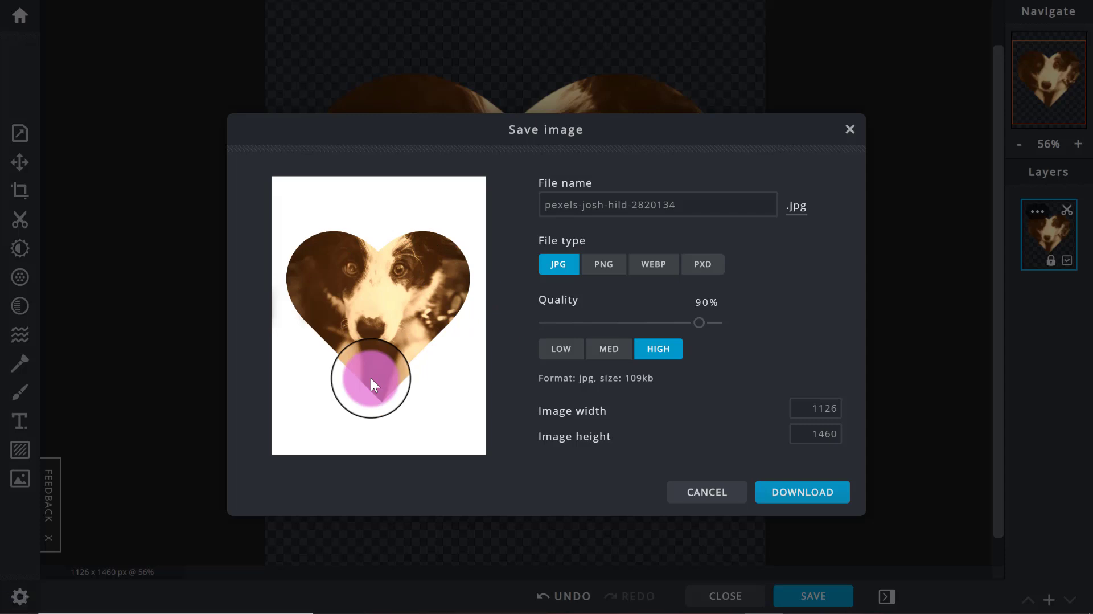
{"action": "left_click", "coordinate": [606, 269]}
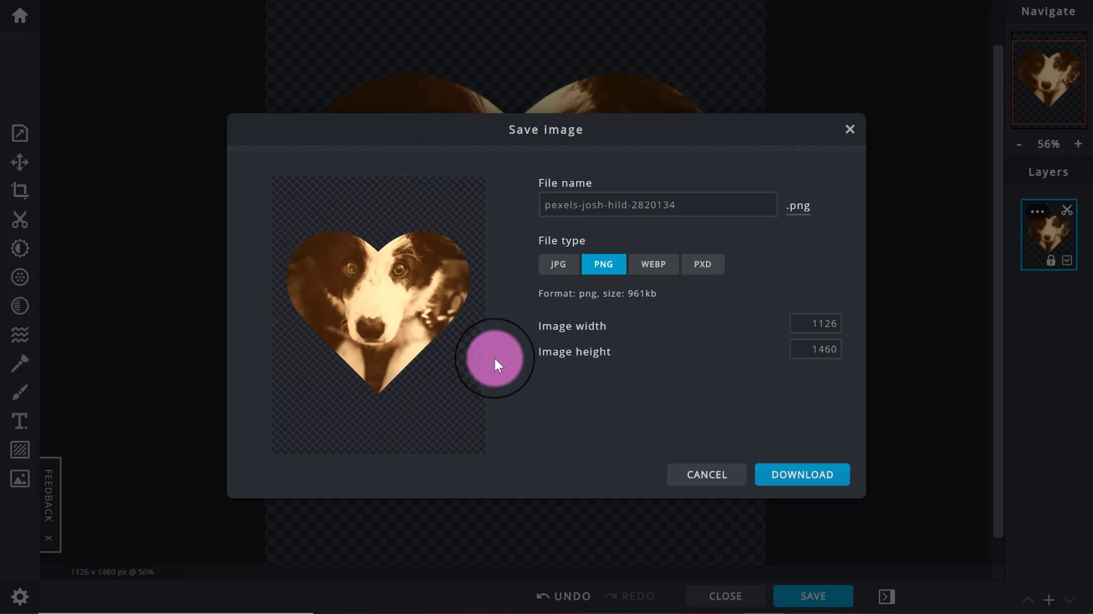
- Download the image under the file name "dog heart" and open the downloaded PNG
{"action": "left_click", "coordinate": [605, 204]}
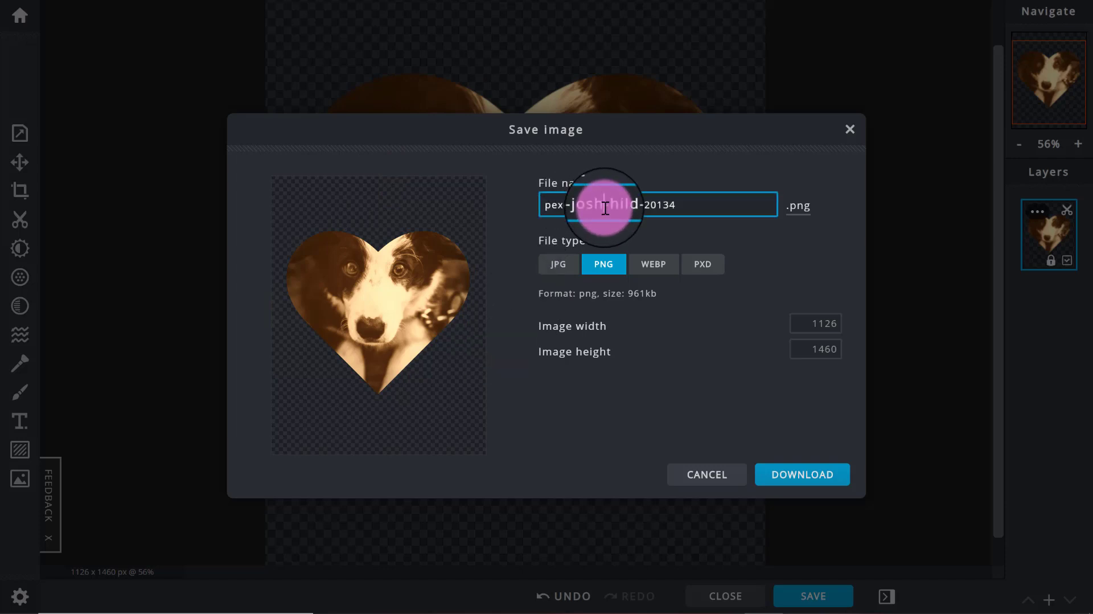
{"action": "key", "text": "ctrl+a"}
{"action": "key", "text": "BackSpace"}
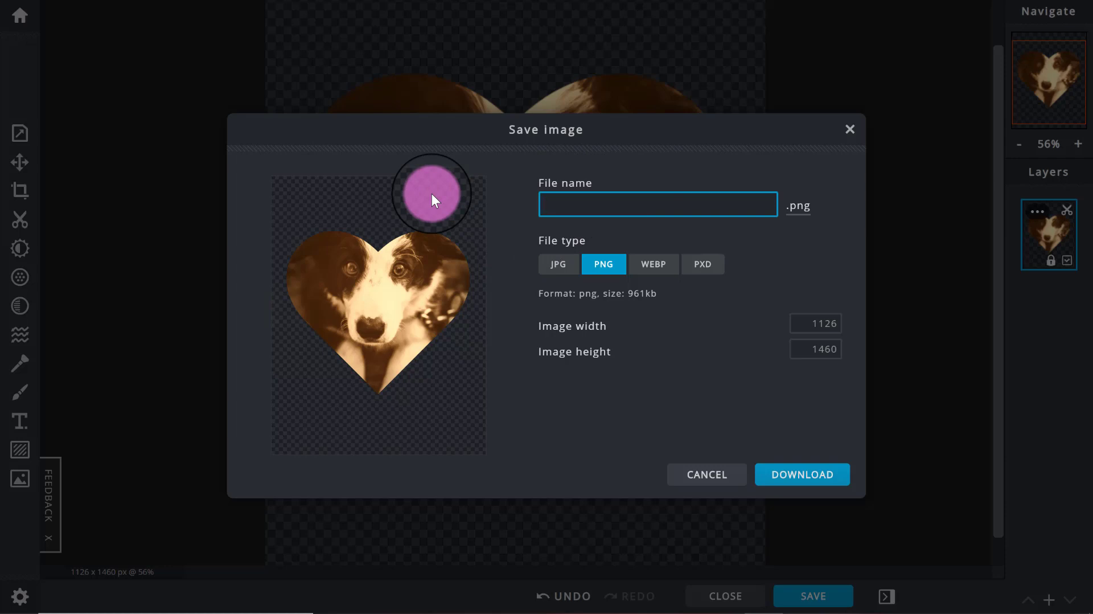
{"action": "type", "text": "dog heart"}
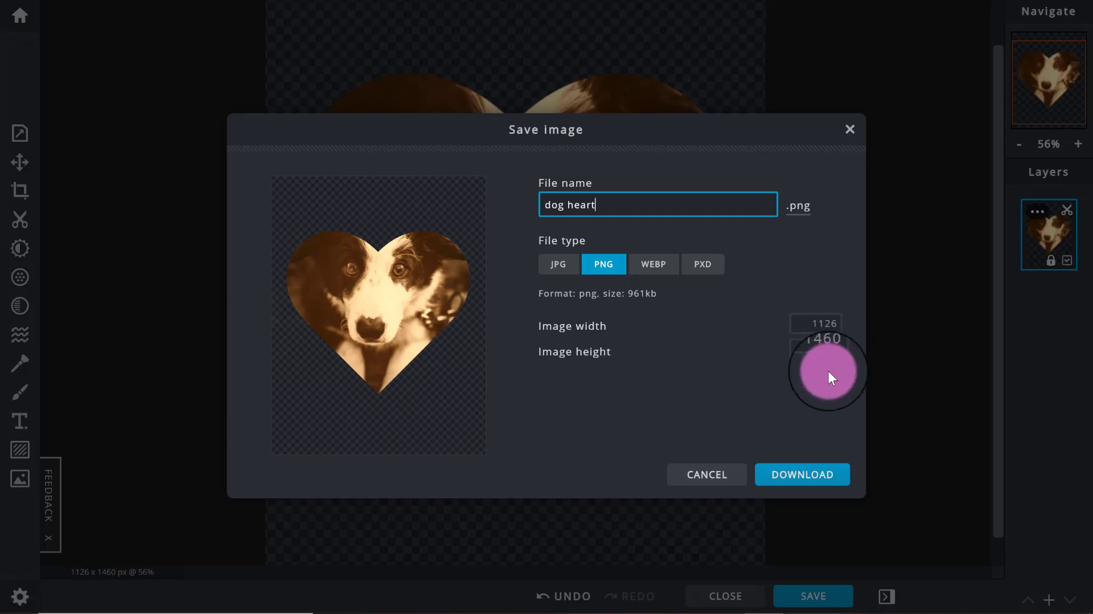
{"action": "left_click", "coordinate": [828, 485]}
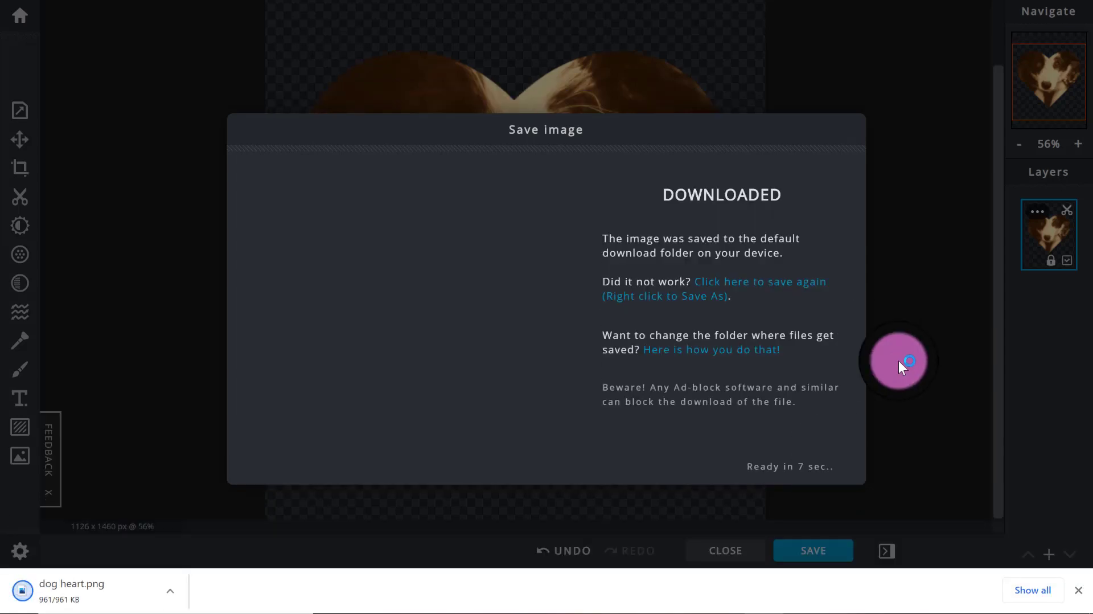
{"action": "left_click", "coordinate": [118, 596]}
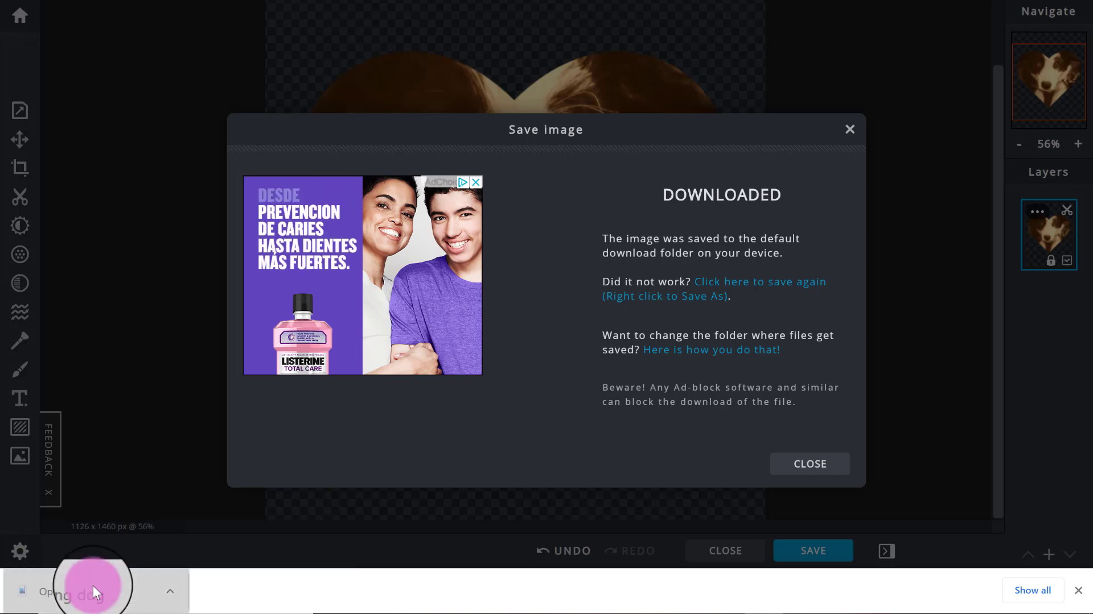